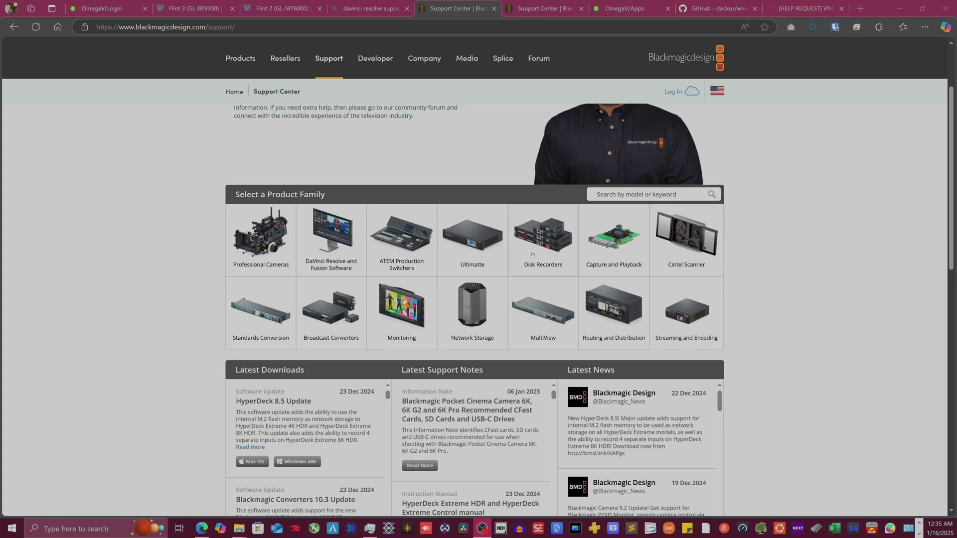
Look through the Latest Downloads list on the Blackmagic Design support page for DaVinci Resolve releases.
scroll(356, 300, down, 3)
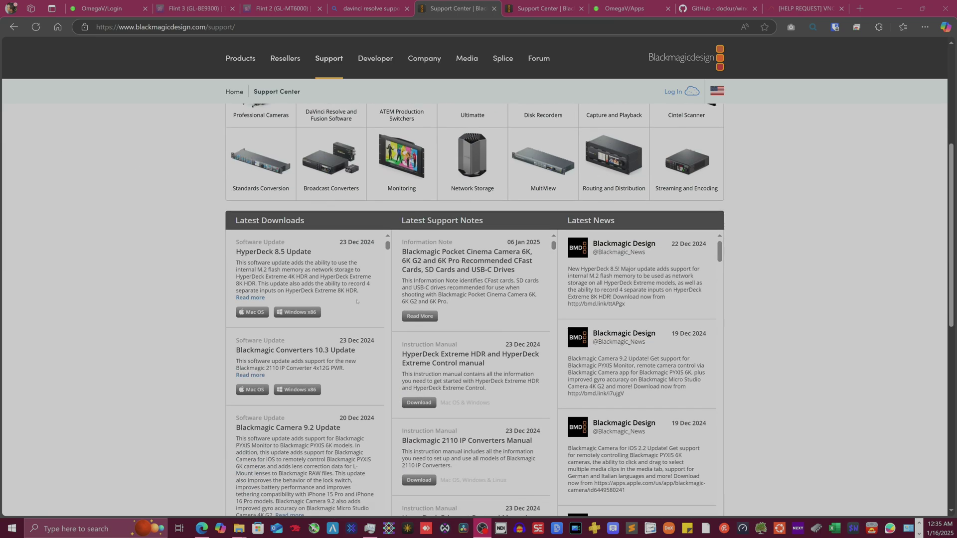
scroll(169, 320, down, 2)
scroll(306, 294, down, 8)
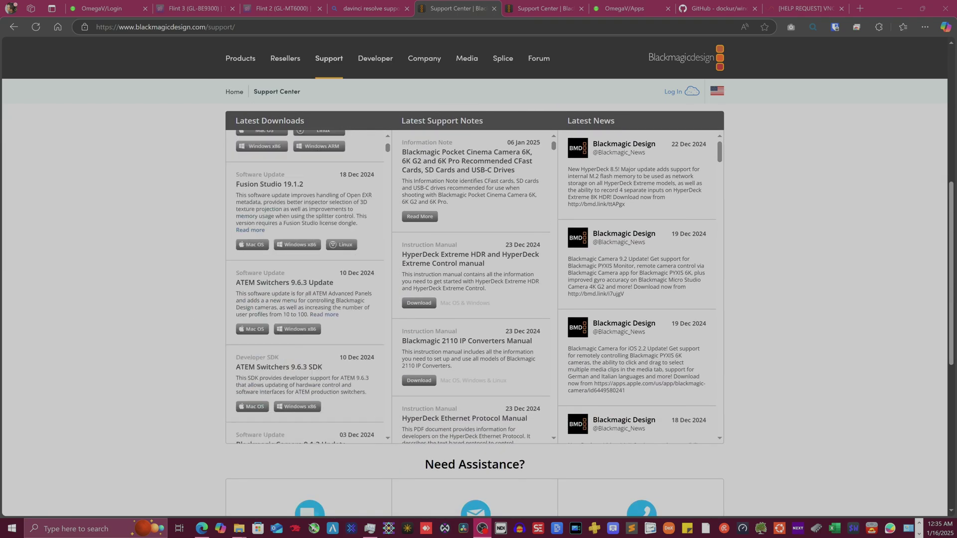
scroll(305, 294, down, 15)
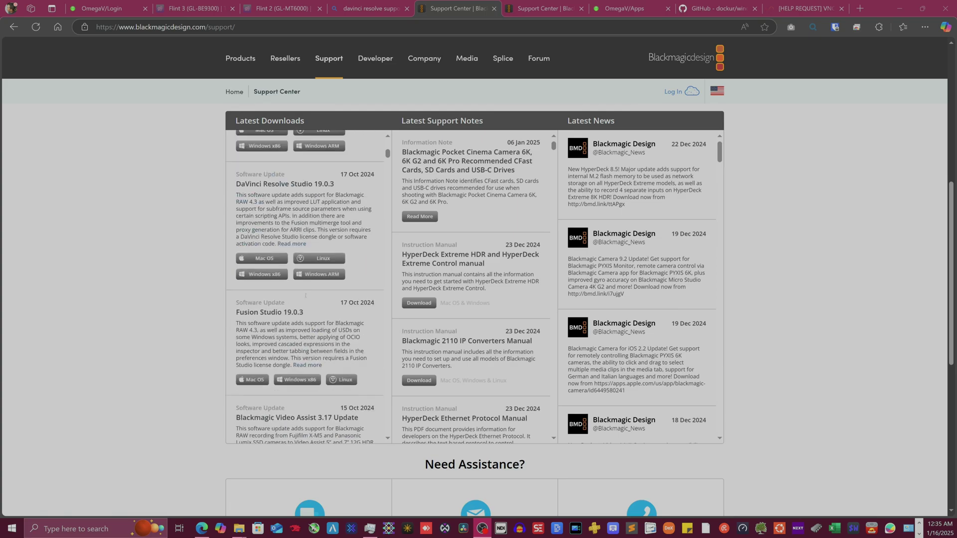
scroll(306, 286, up, 4)
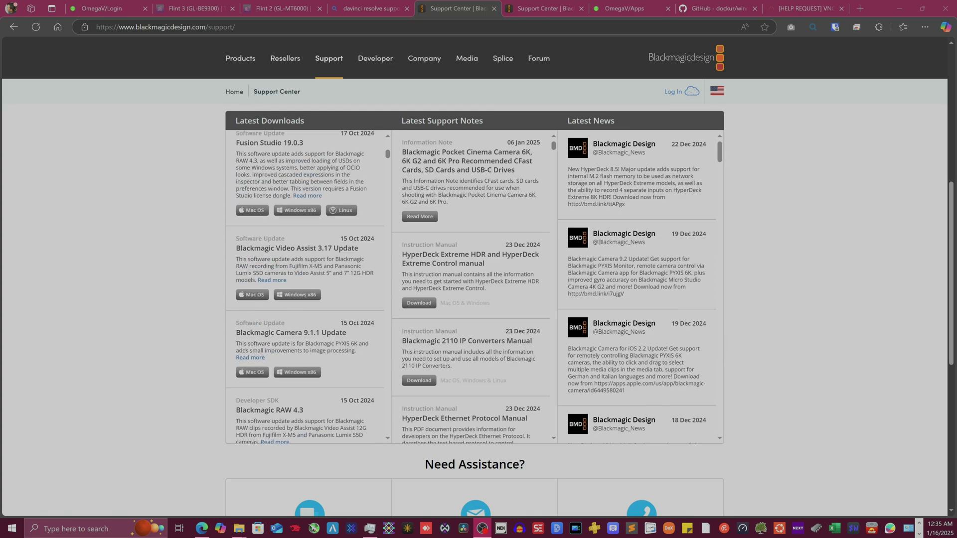
scroll(305, 298, down, 10)
scroll(304, 297, down, 8)
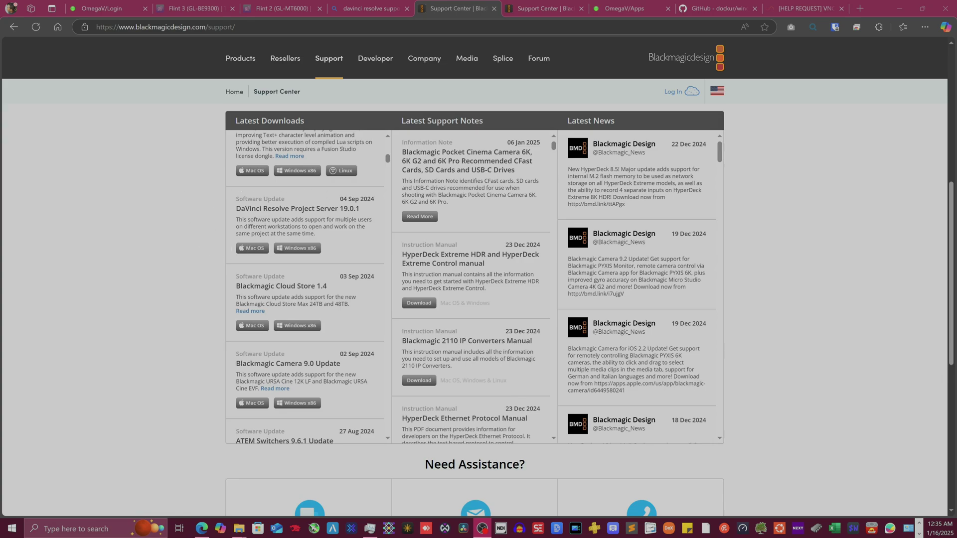
Switch to the Unraid Apps page, read the WindowsinDocker details including its BTRFS note, and close them.
click(595, 7)
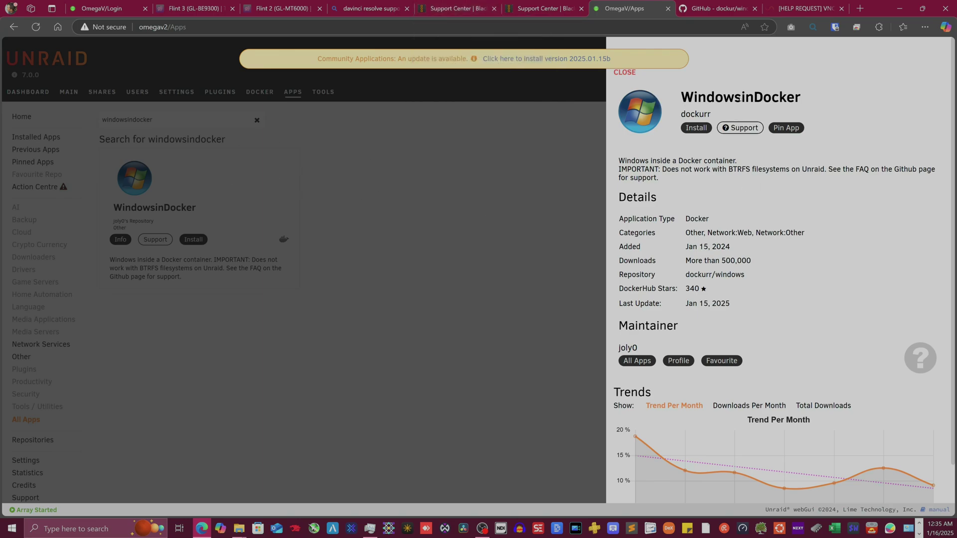
drag(681, 94, 800, 97)
click(728, 189)
click(471, 174)
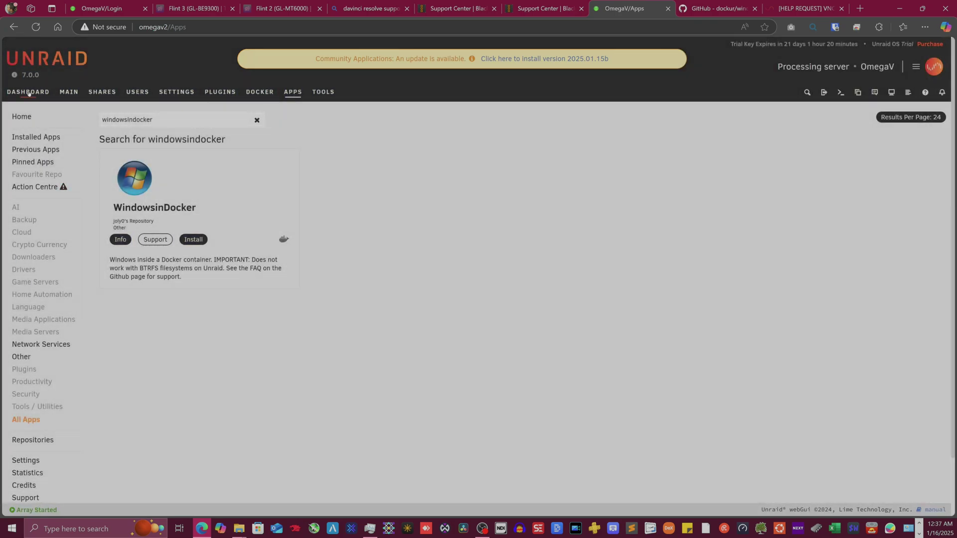
In Unraid's VM Manager settings, set Enable VMs to Yes and Disable Autostart/Start option for VMs to Yes.
click(69, 92)
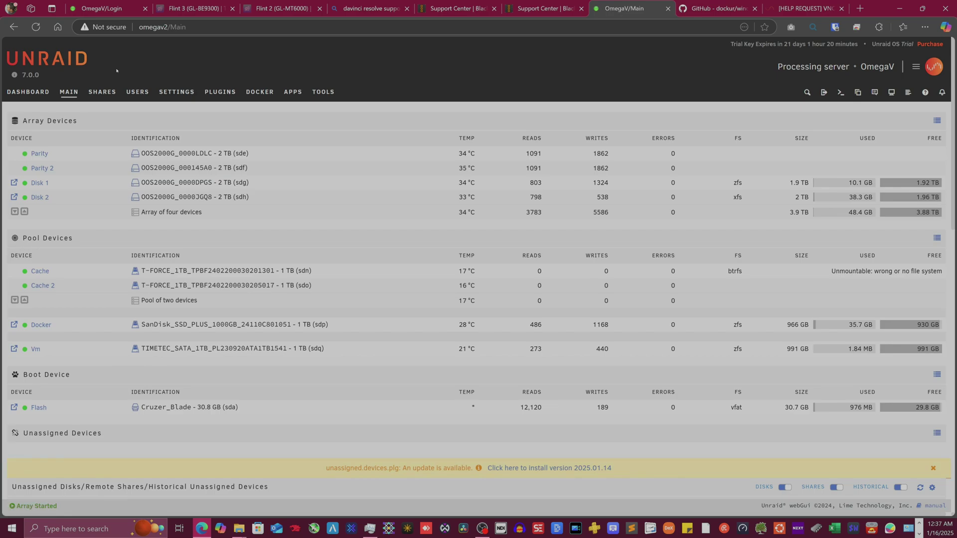
click(191, 95)
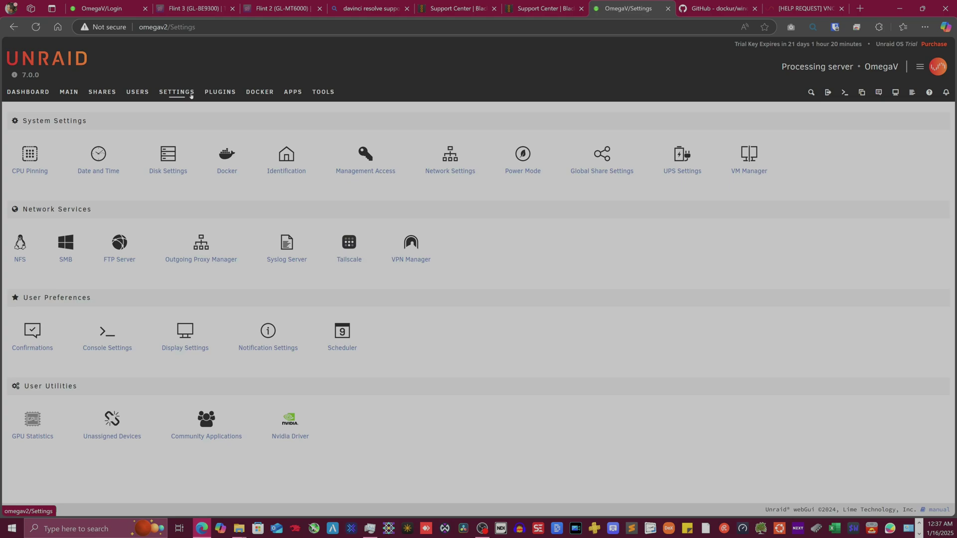
click(749, 154)
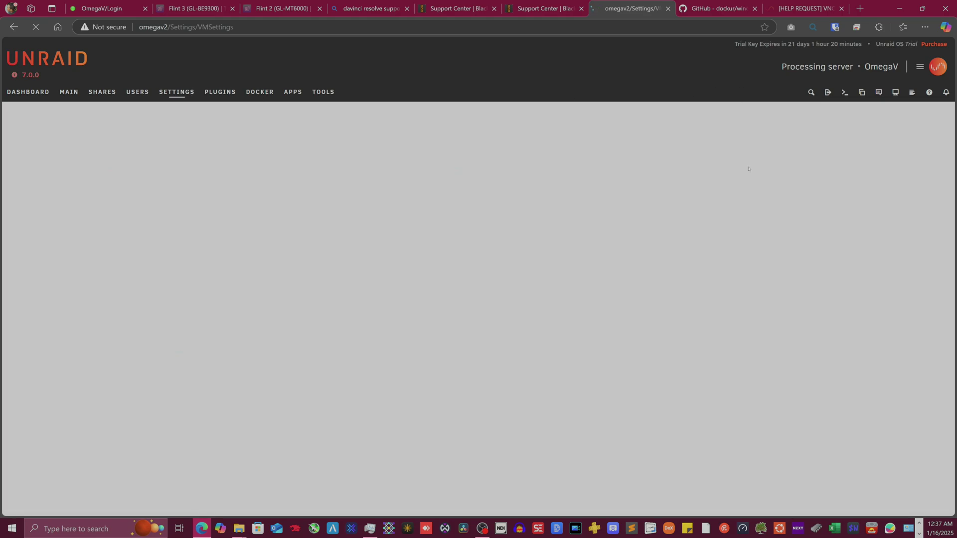
click(414, 153)
click(373, 181)
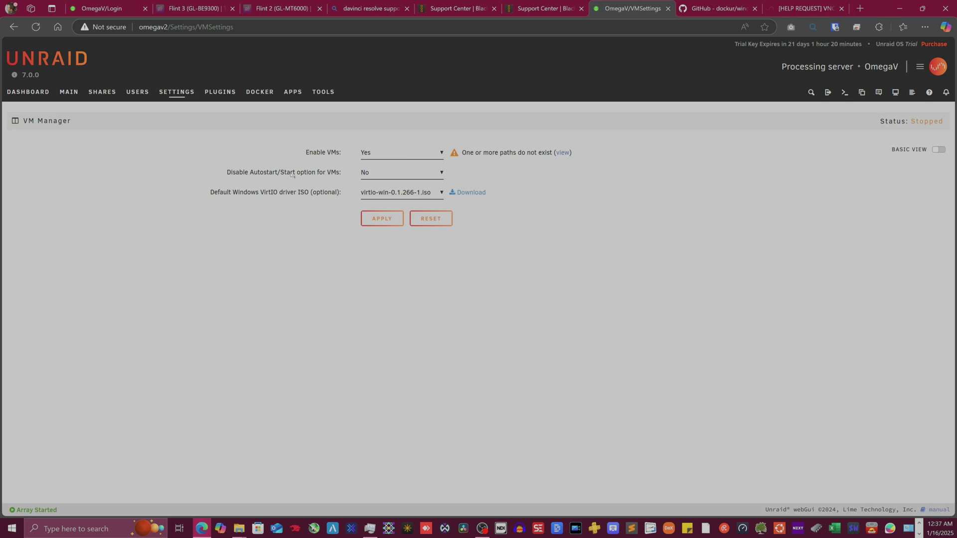
click(383, 173)
click(374, 200)
Look through the available default Windows VirtIO driver ISO versions, keeping virtio-win-0.1.266-1.iso selected.
click(440, 196)
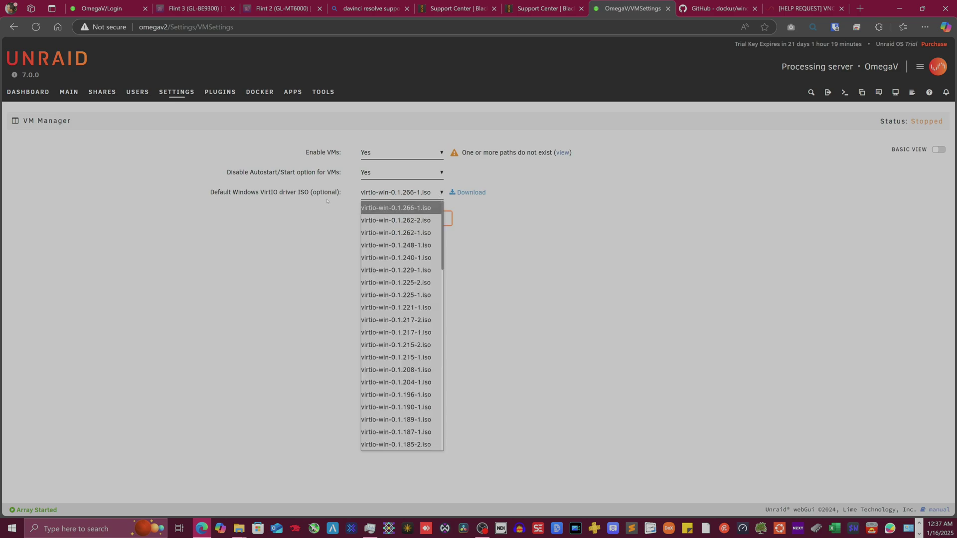
scroll(385, 270, down, 10)
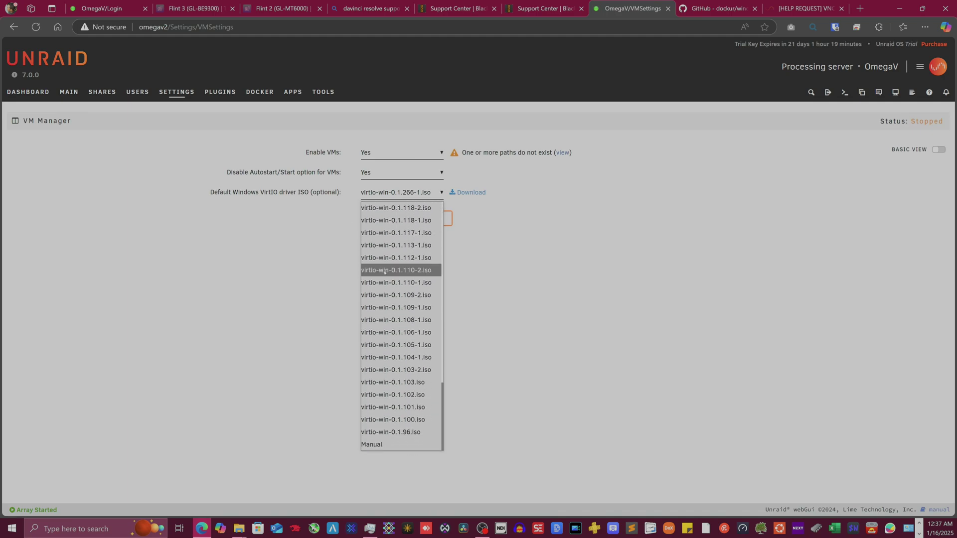
scroll(385, 271, up, 10)
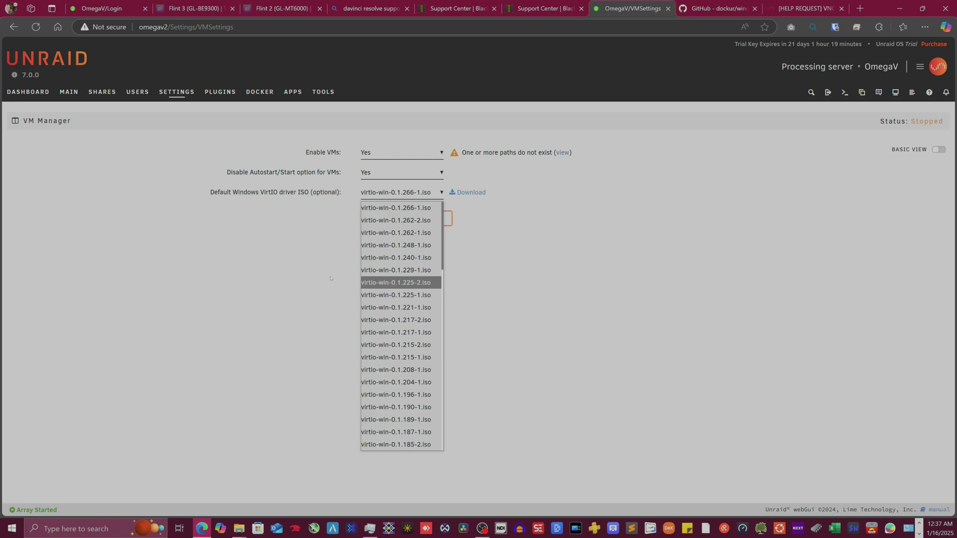
click(282, 263)
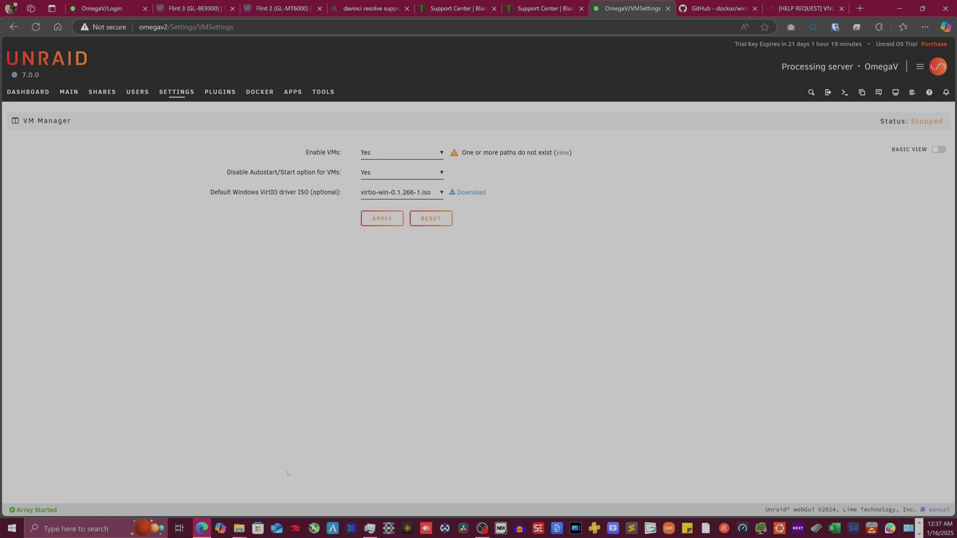
Show the advanced VM Manager settings, review the storage paths and VirtIO driver notes, and apply the configuration.
click(937, 150)
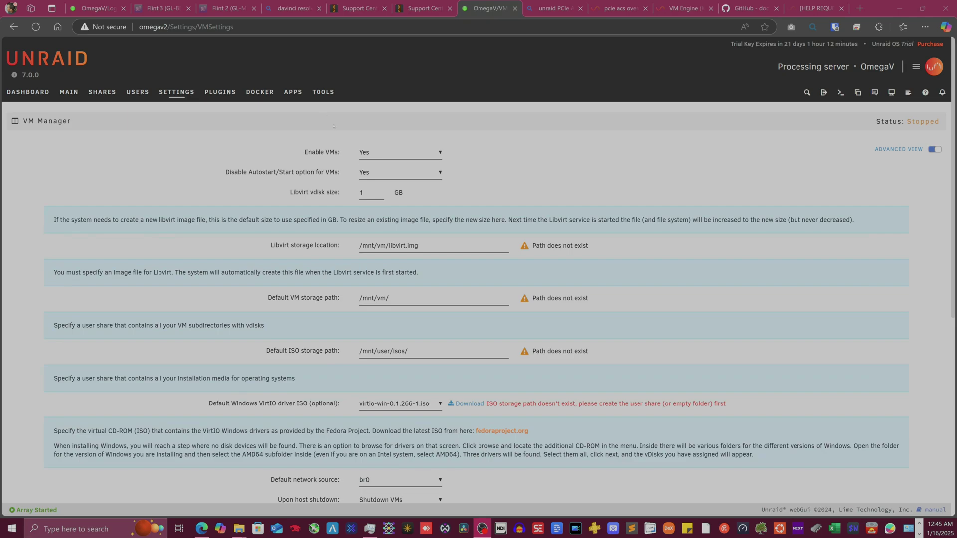
scroll(118, 350, down, 1)
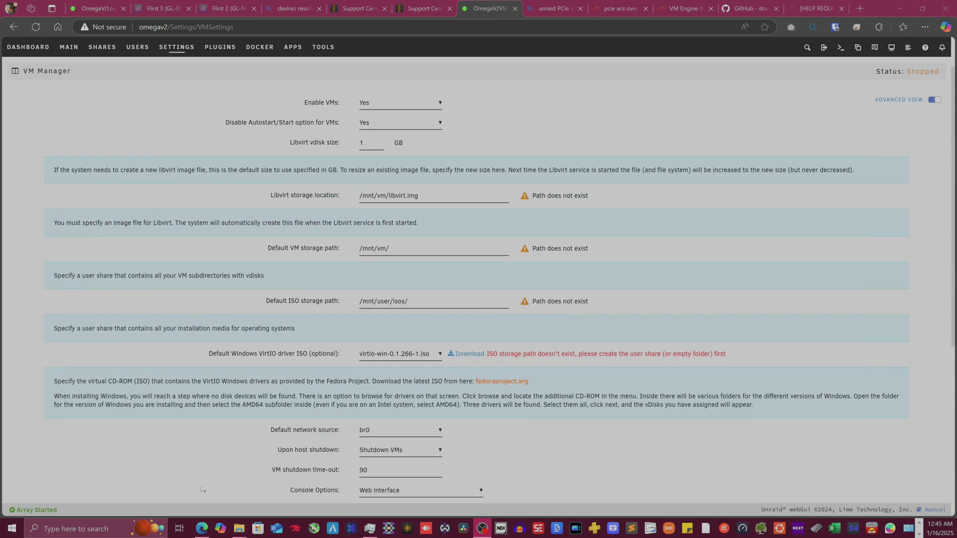
drag(267, 396, 172, 381)
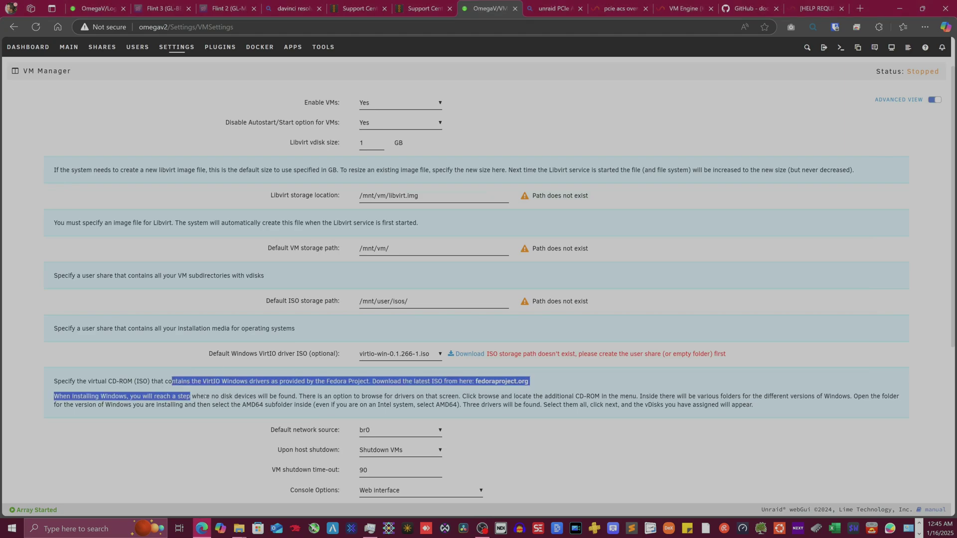
click(184, 370)
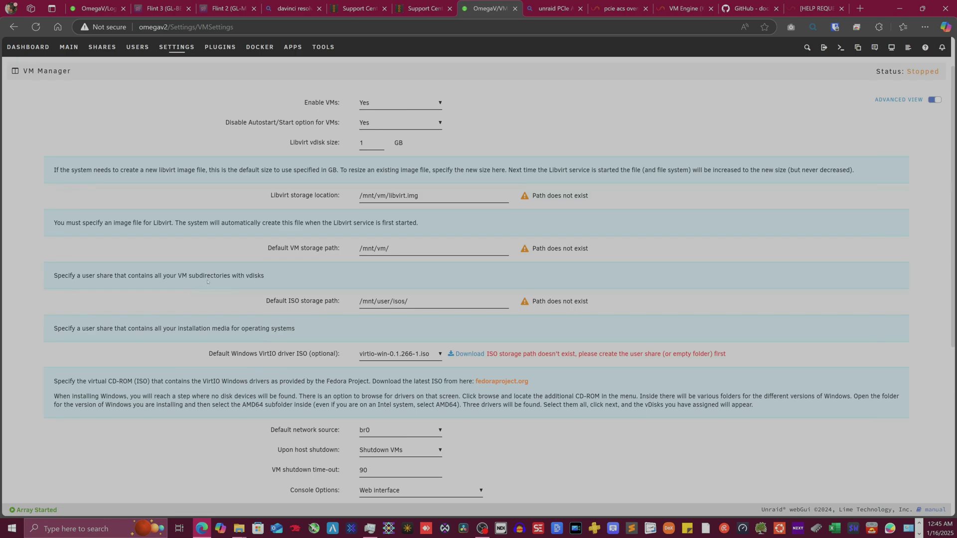
scroll(150, 320, down, 2)
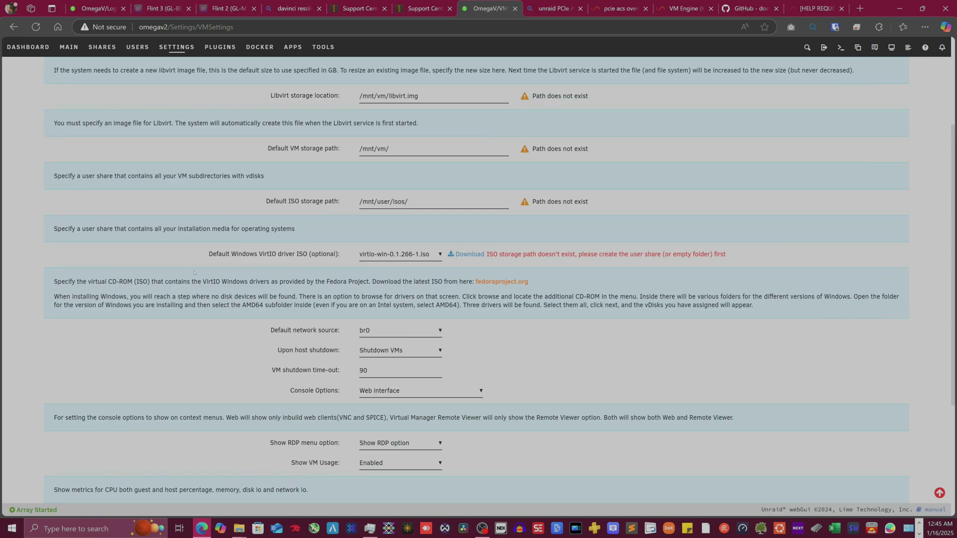
scroll(234, 359, down, 3)
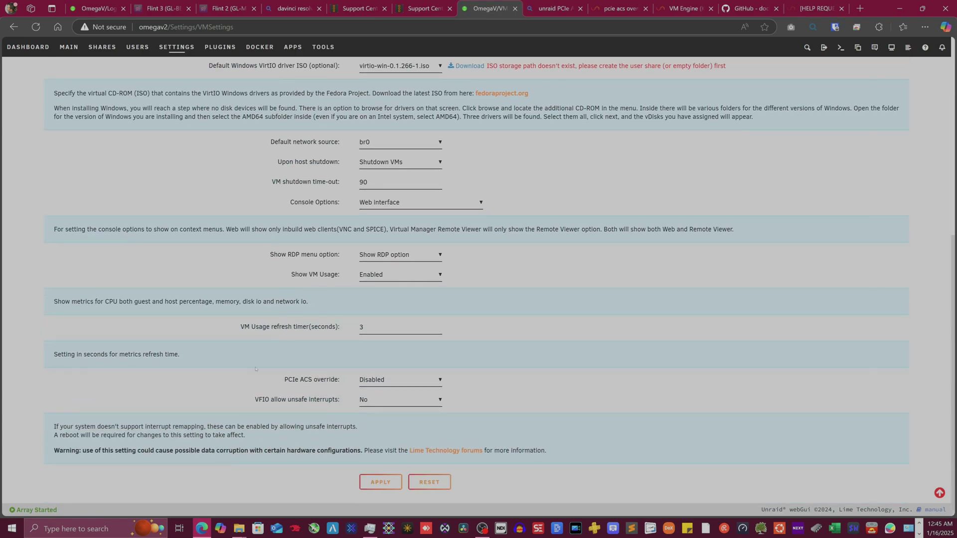
click(369, 484)
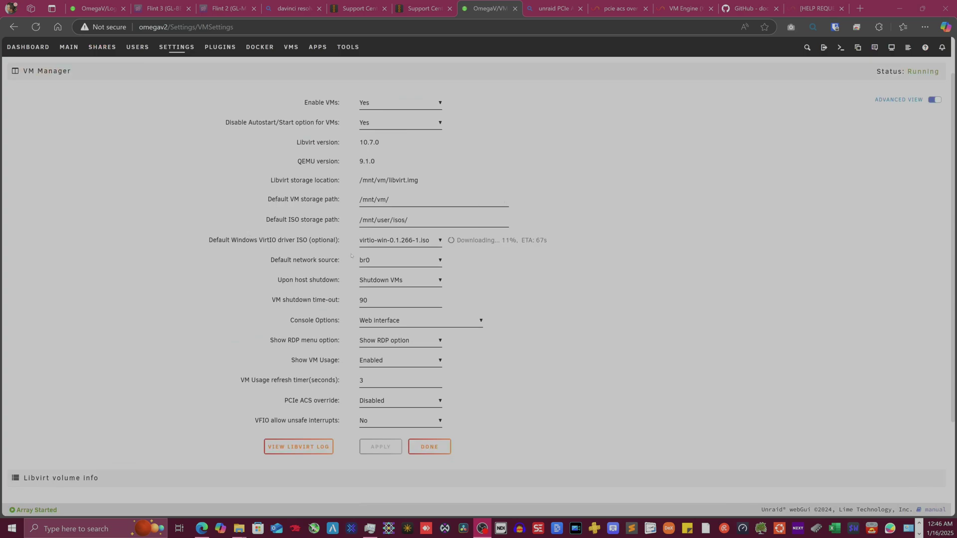
Review the applied VM Manager settings and the Libvirt volume information.
scroll(145, 362, down, 1)
scroll(143, 366, down, 2)
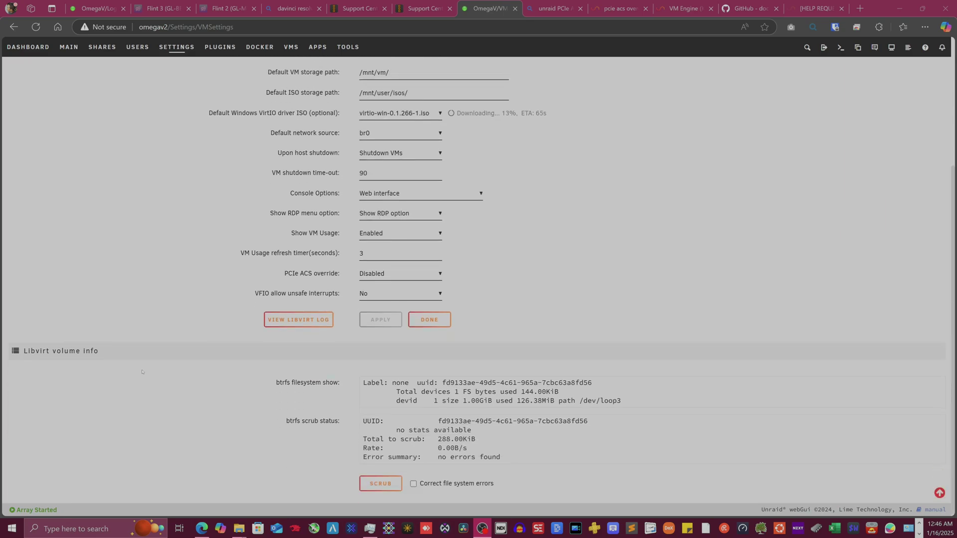
scroll(169, 356, up, 4)
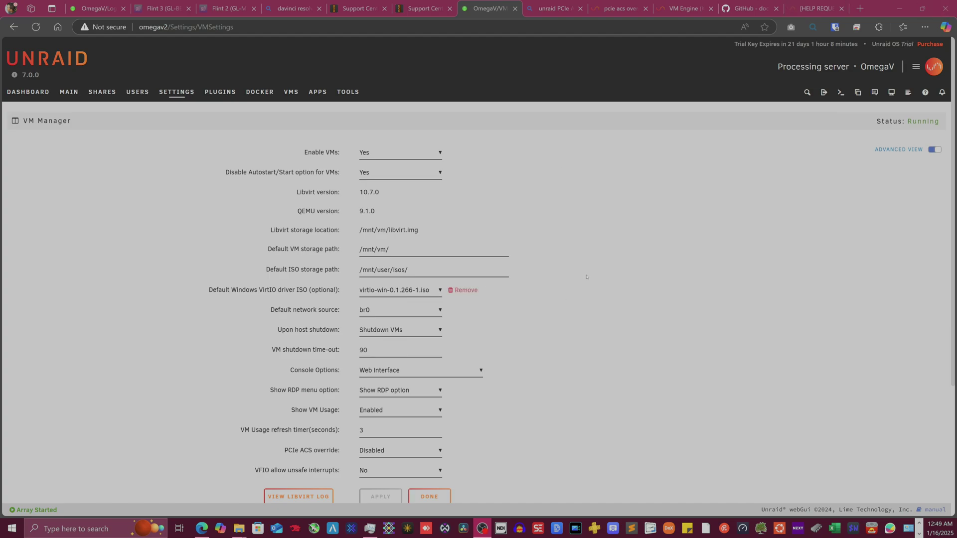
Examine the templates offered for adding a VM and the blank Custom XML template, leaving without creating a machine.
click(290, 92)
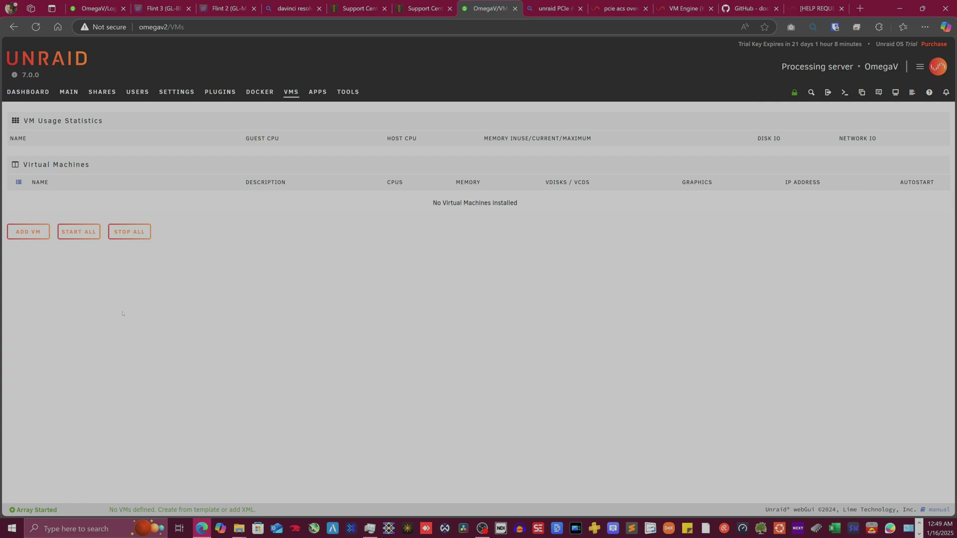
click(21, 231)
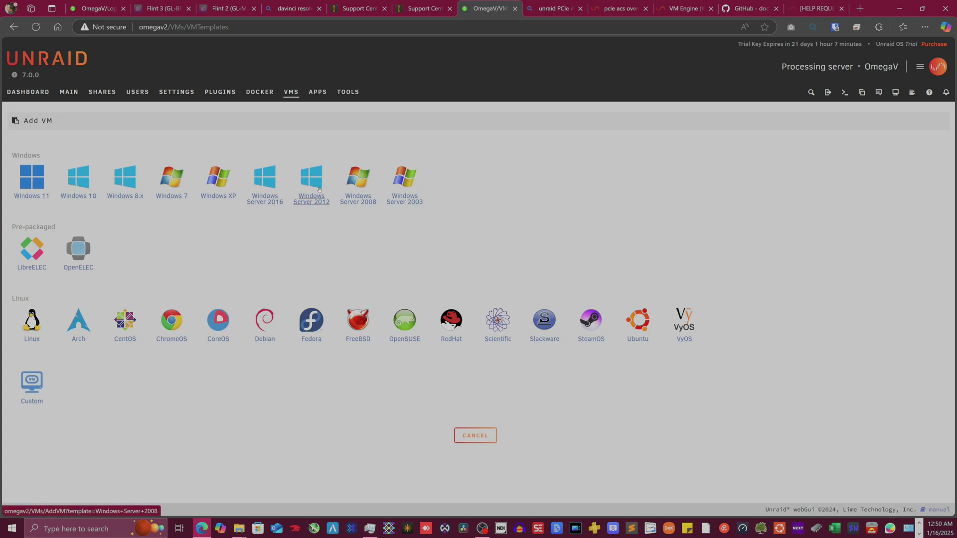
click(30, 387)
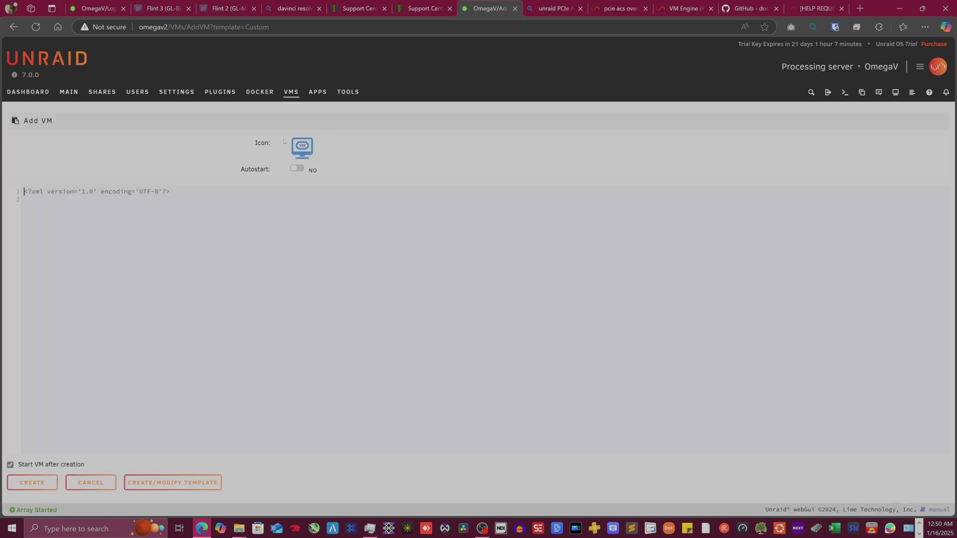
click(82, 482)
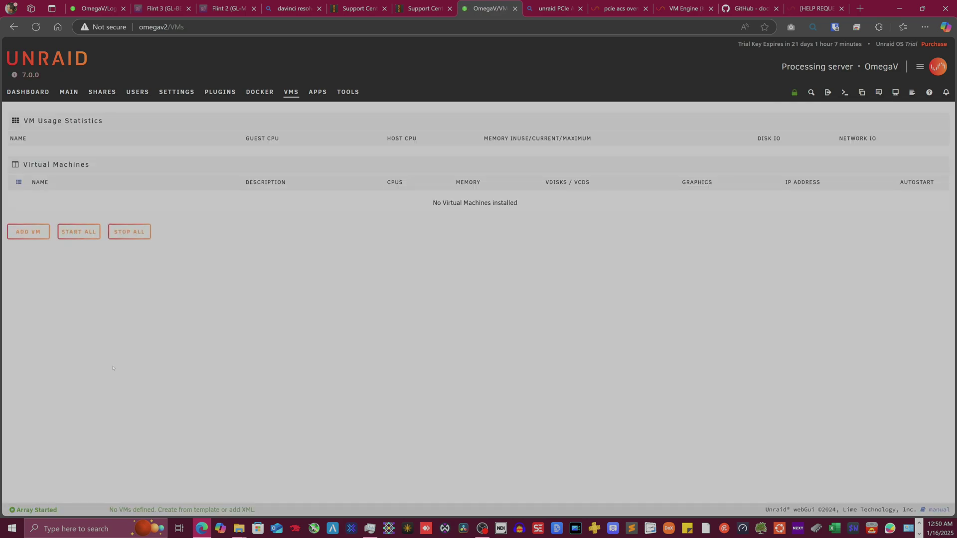
click(29, 231)
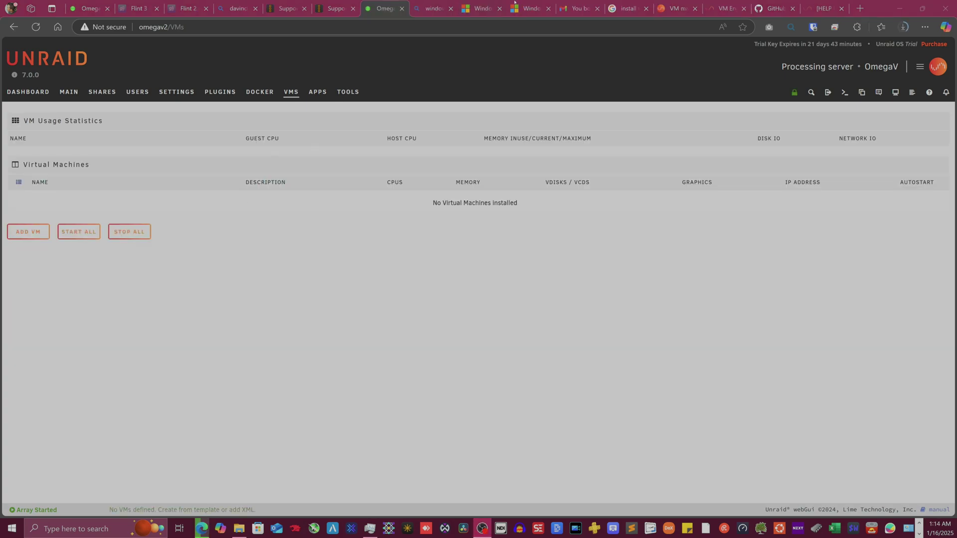
Read the Unraid Docs VM management page, covering prerequisites, HVM/IOMMU hardware support and virtualization preferences.
click(673, 5)
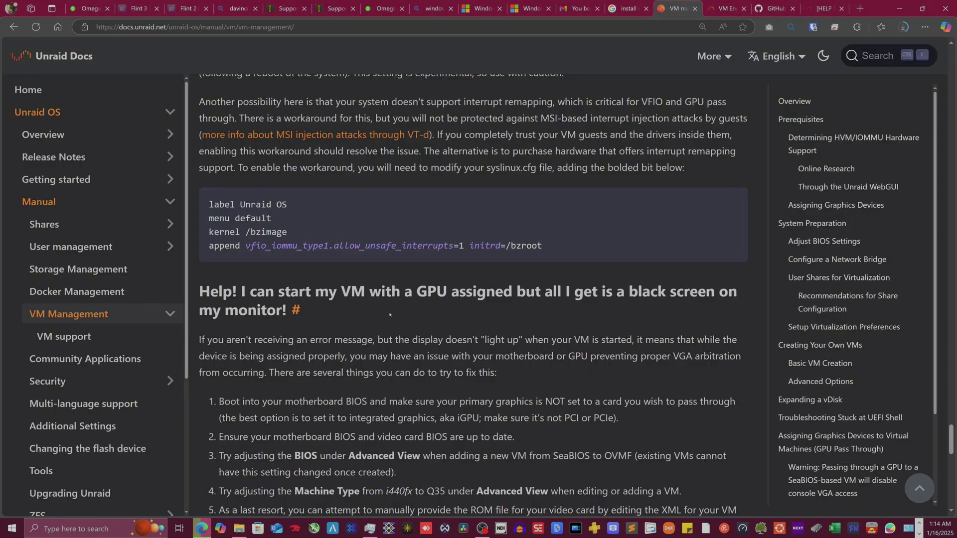
scroll(389, 315, up, 15)
scroll(388, 315, up, 15)
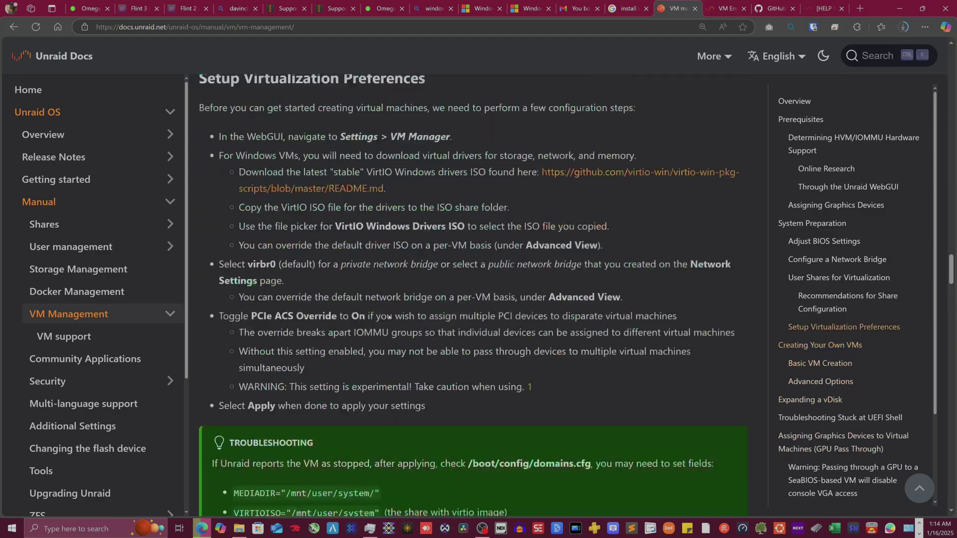
scroll(388, 315, up, 12)
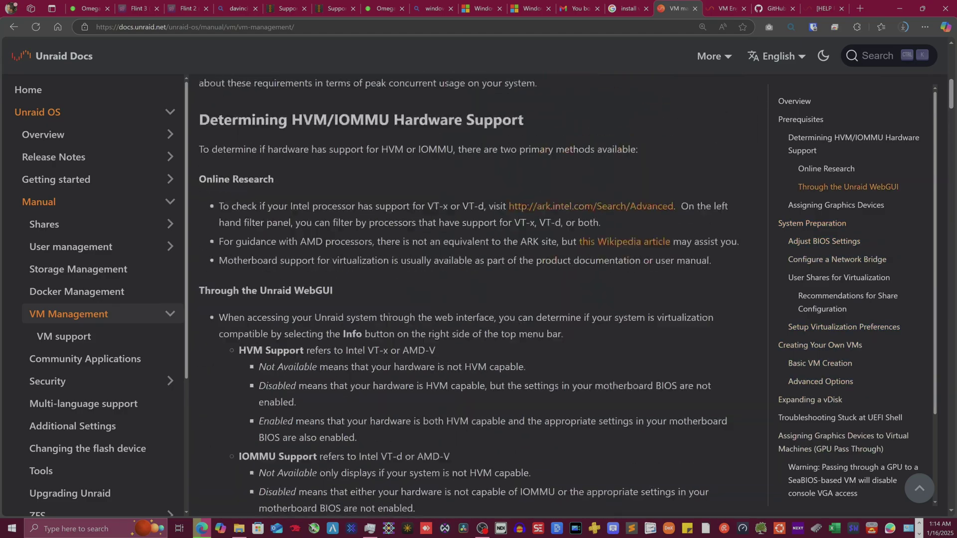
scroll(491, 254, down, 8)
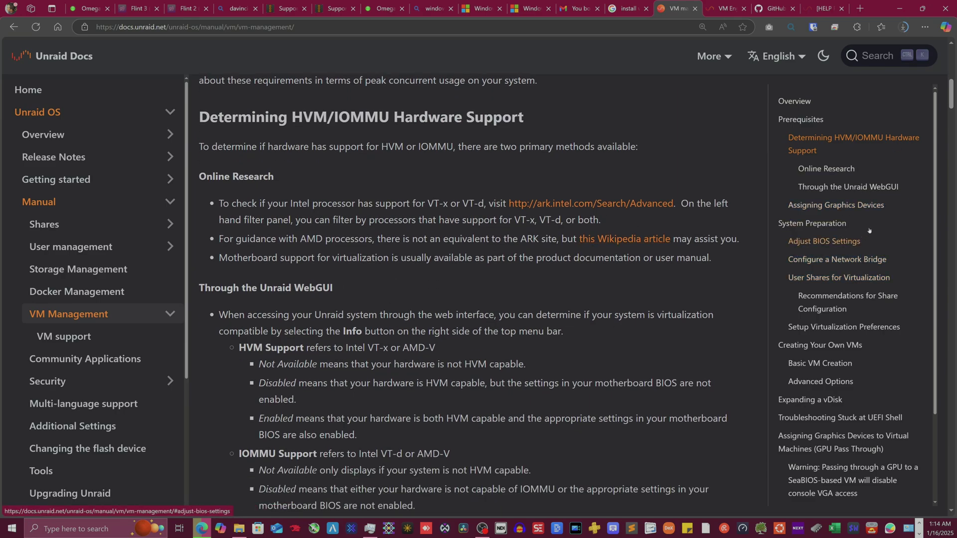
scroll(340, 375, up, 10)
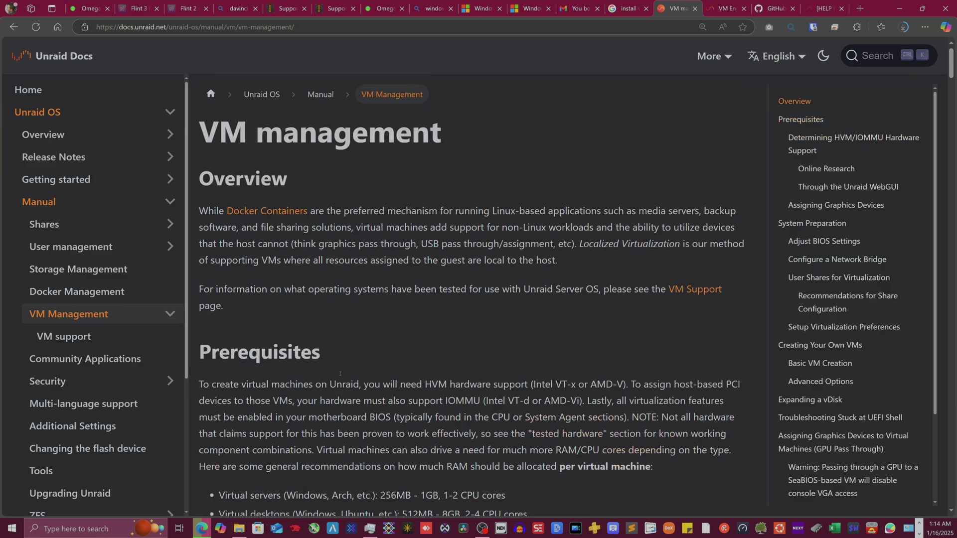
scroll(459, 345, down, 5)
scroll(459, 345, down, 10)
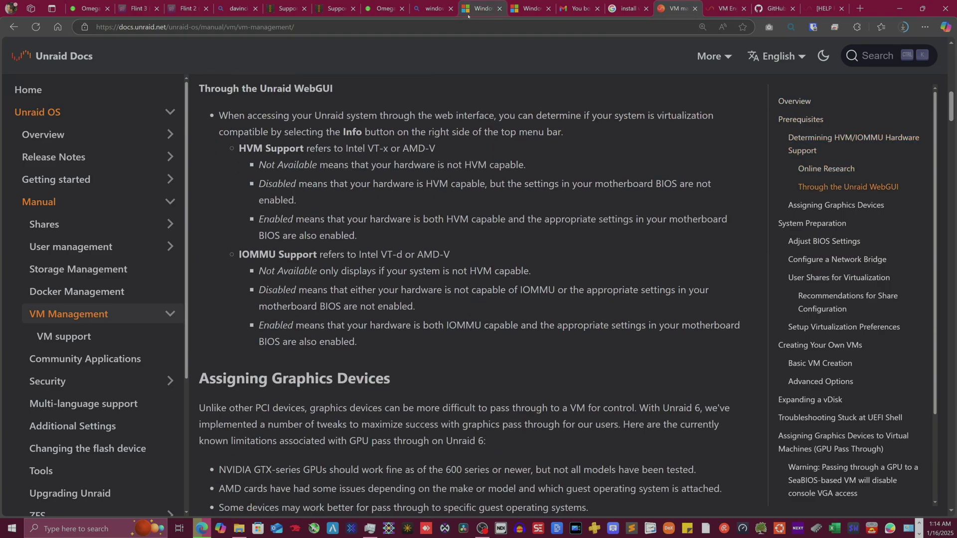
Switch to the Unraid WebGUI and review the network settings of interface eth0, including bonding and bridging.
mouse_move(469, 15)
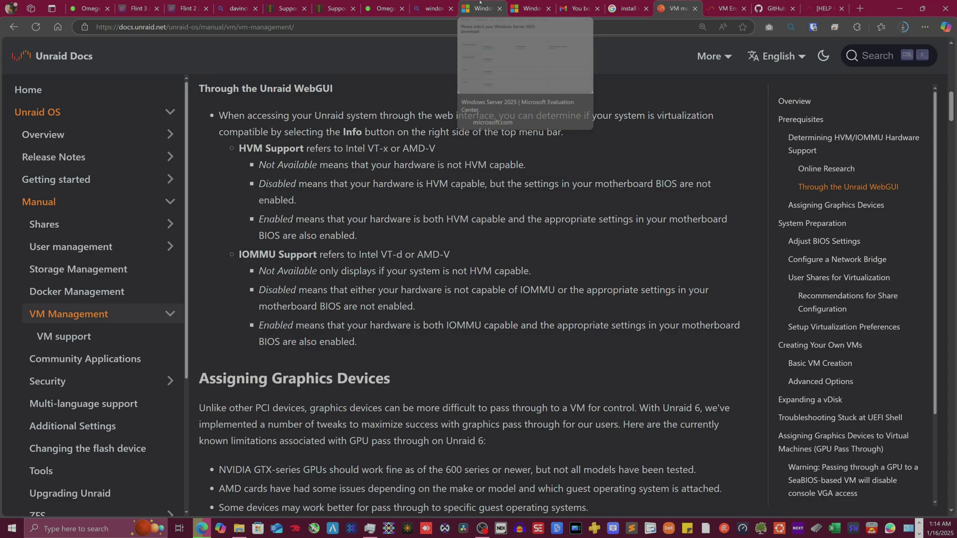
mouse_move(582, 2)
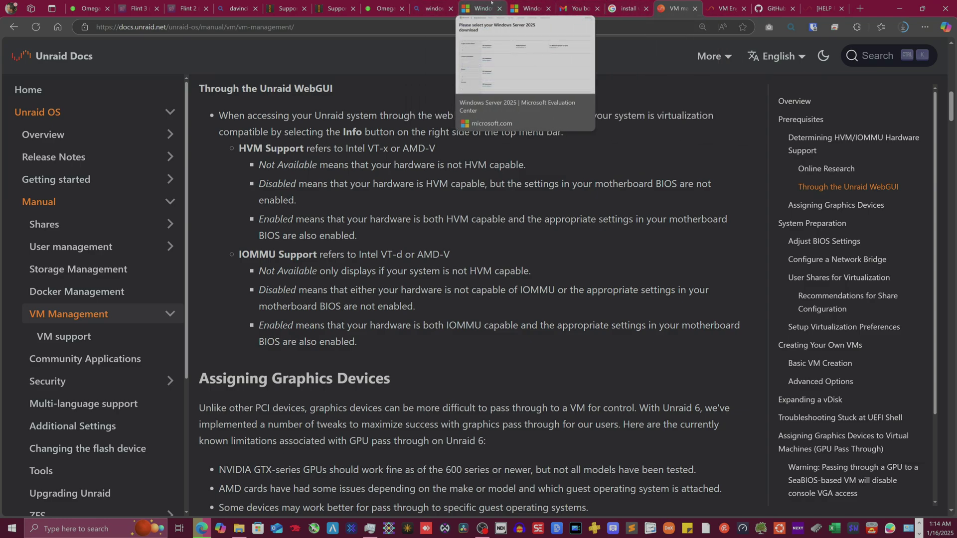
click(374, 2)
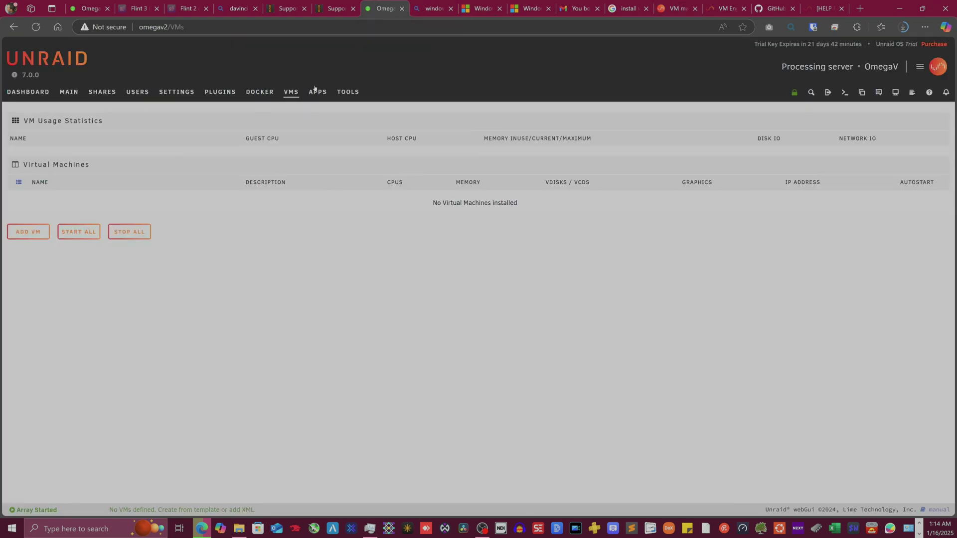
click(176, 92)
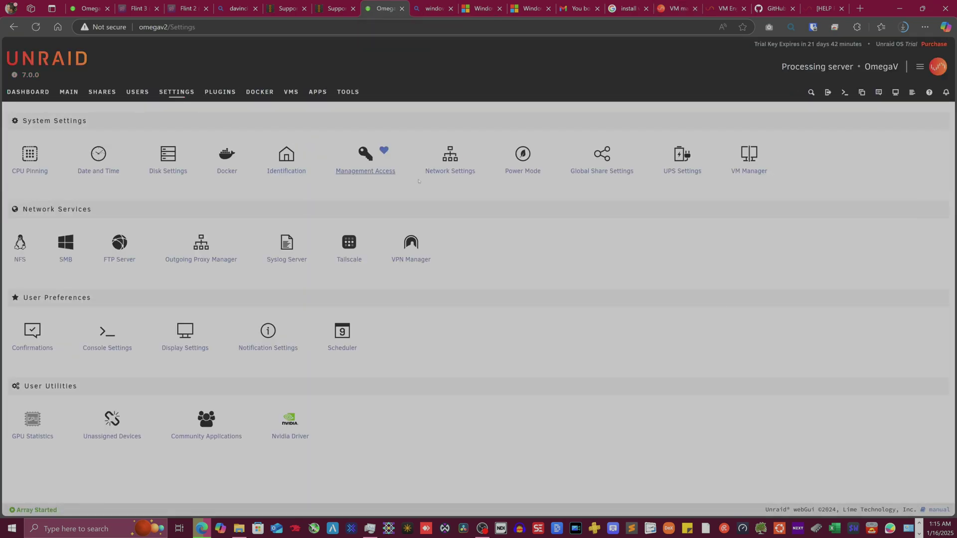
click(453, 157)
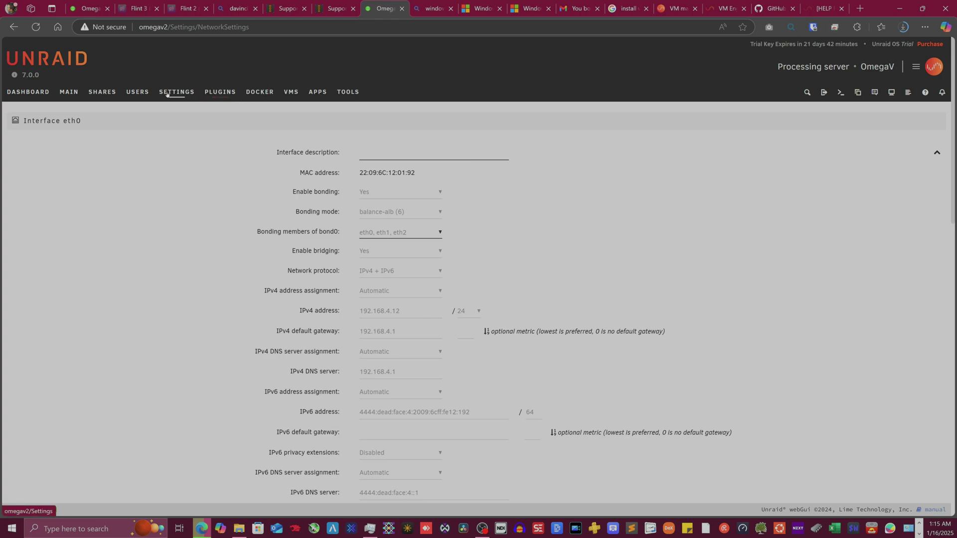
Start adding a VM from the Windows Server 2016 template and name it Windows Server 2025.
click(292, 92)
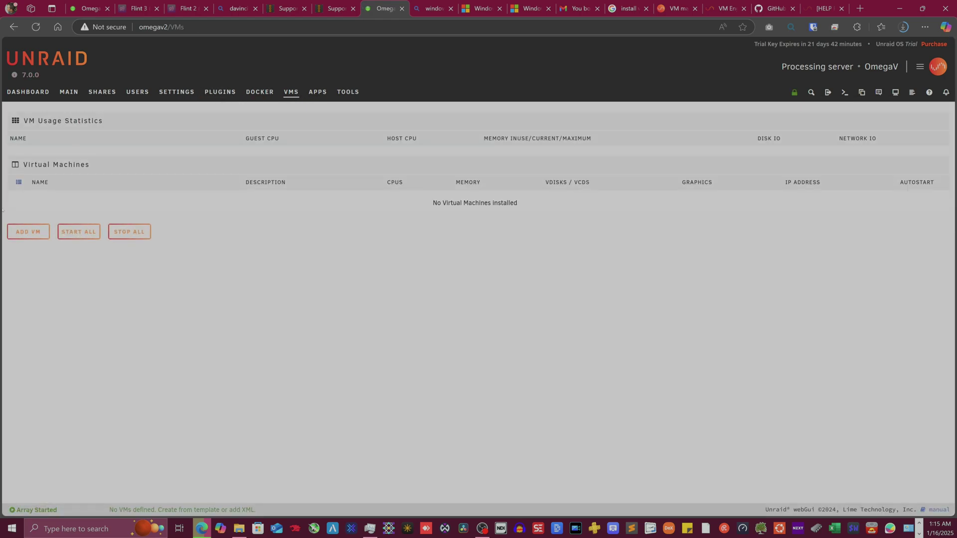
click(28, 233)
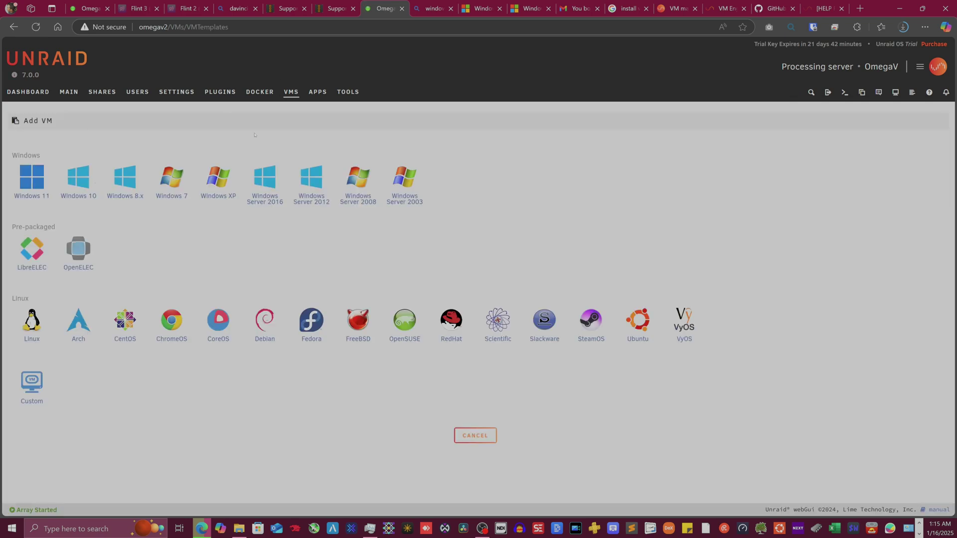
click(263, 184)
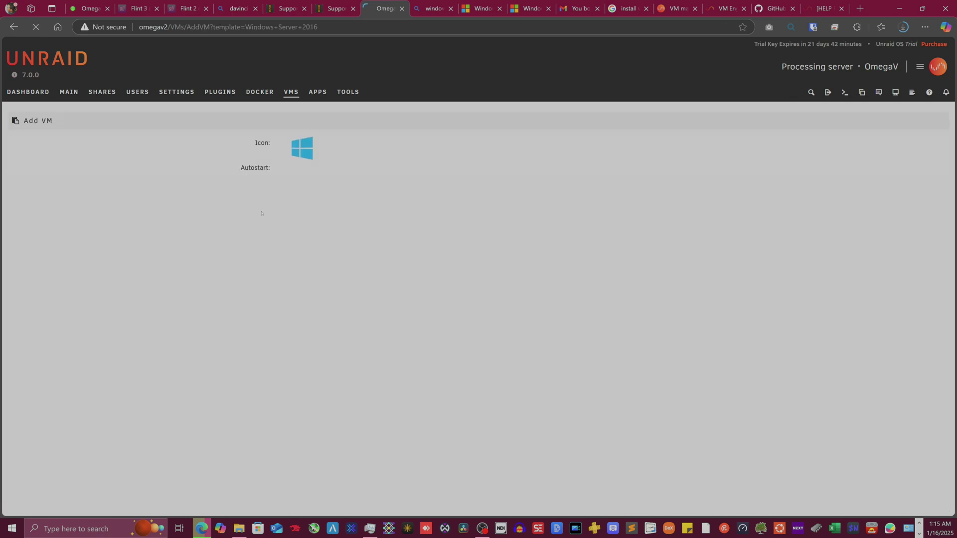
drag(365, 208, 346, 209)
Examine the network source options for the new VM without changing the bridge, and review its CPU, memory and vDisk settings.
scroll(354, 198, down, 12)
click(319, 368)
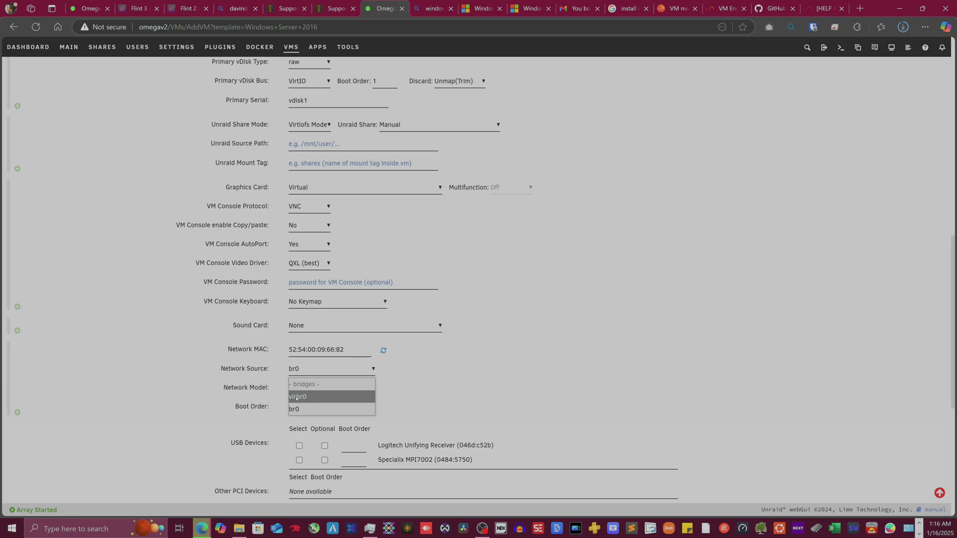
click(89, 355)
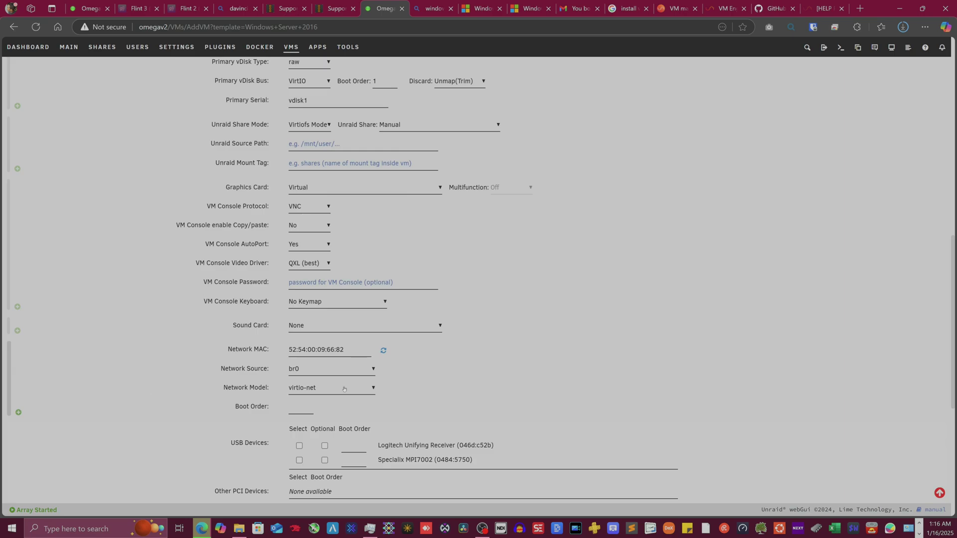
scroll(488, 401, up, 5)
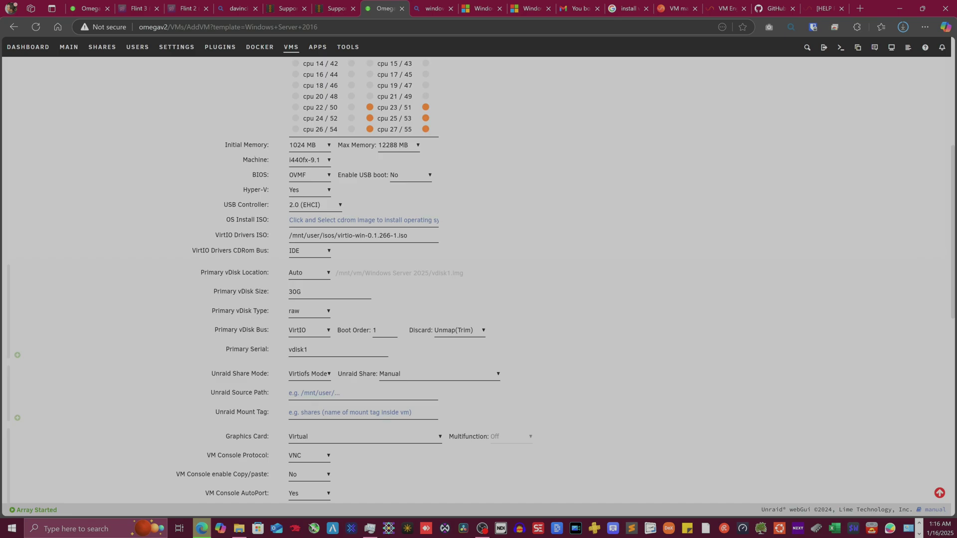
scroll(444, 142, up, 3)
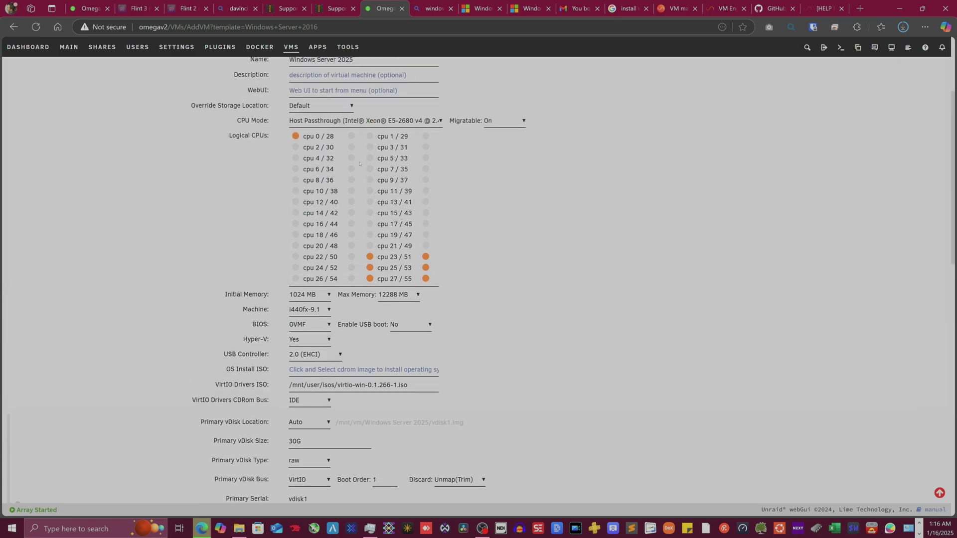
scroll(277, 211, down, 2)
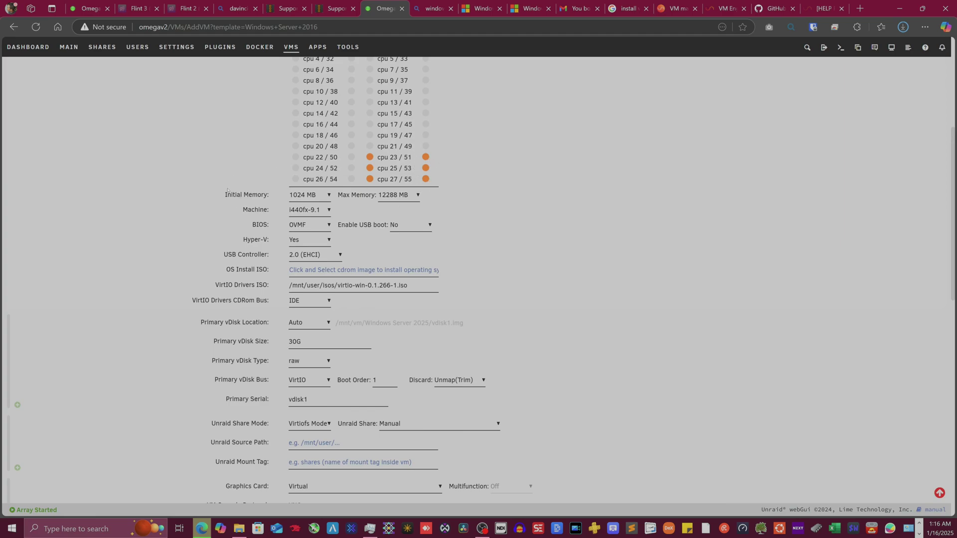
scroll(239, 250, up, 3)
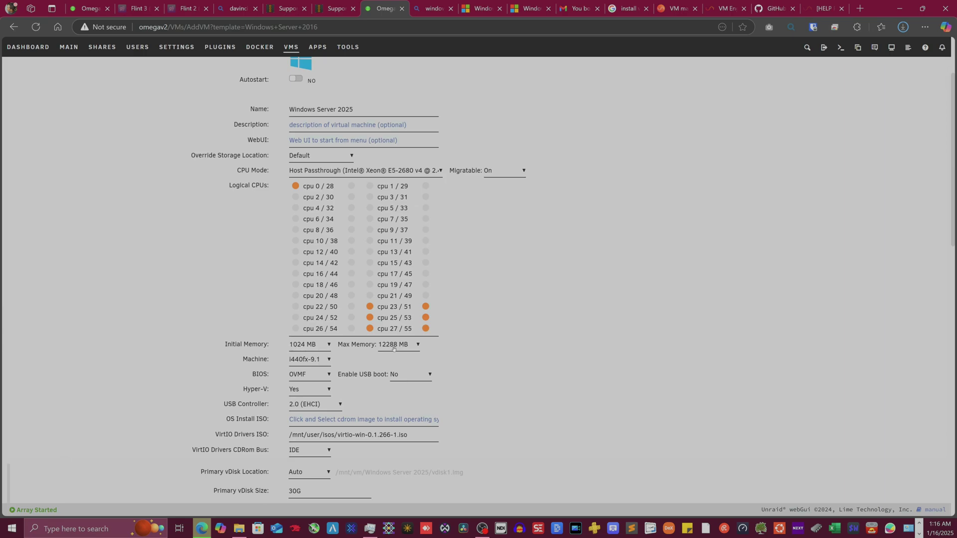
Examine the machine types and BIOS options offered for the VM, leaving both settings as they are.
scroll(430, 361, down, 1)
click(306, 309)
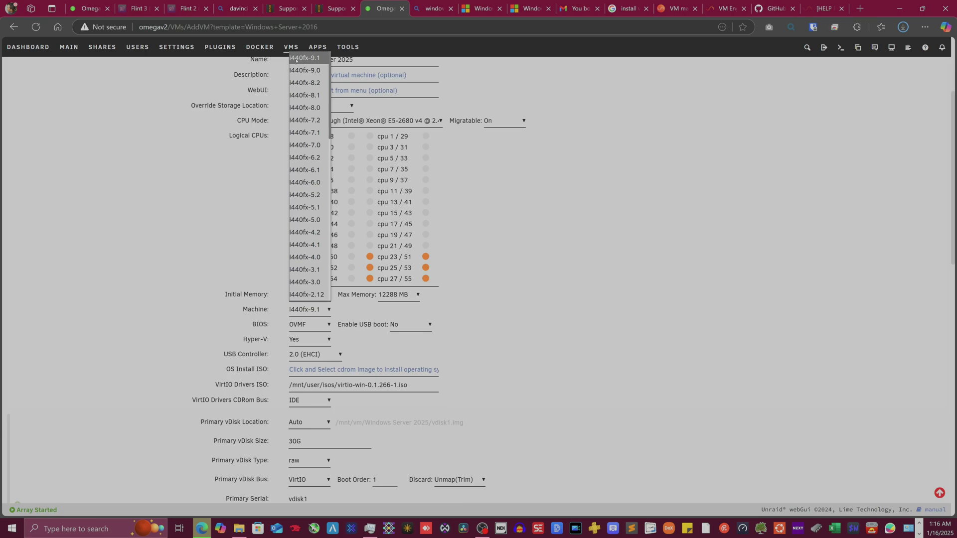
scroll(319, 165, down, 6)
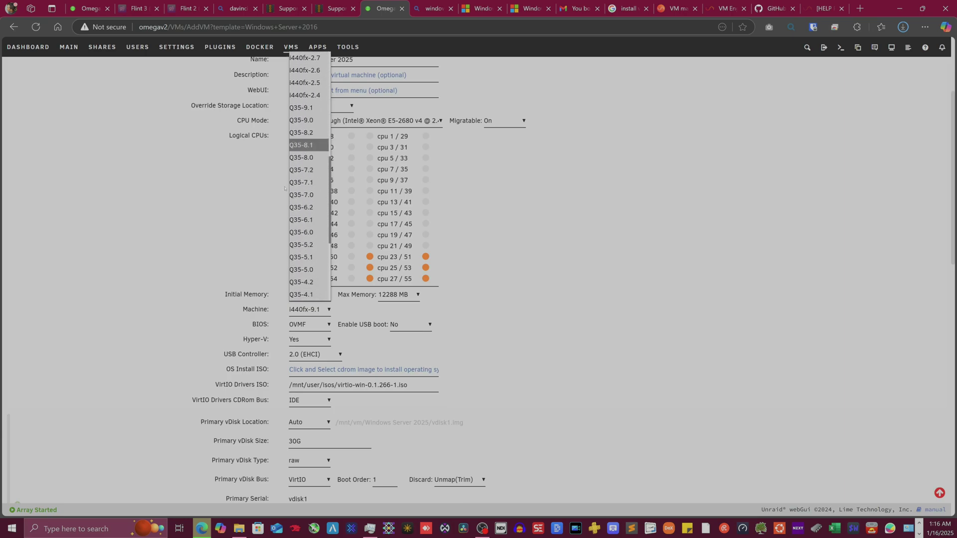
click(103, 331)
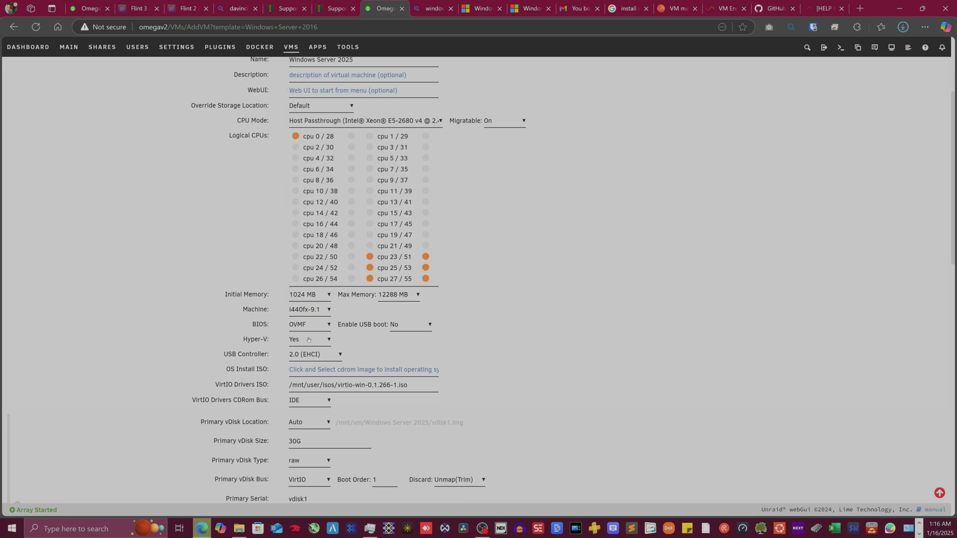
click(298, 325)
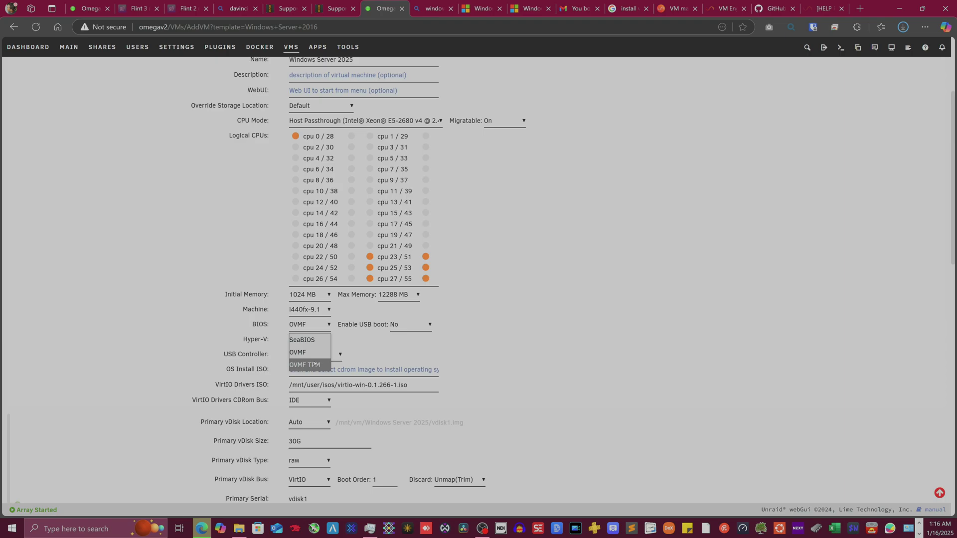
click(127, 306)
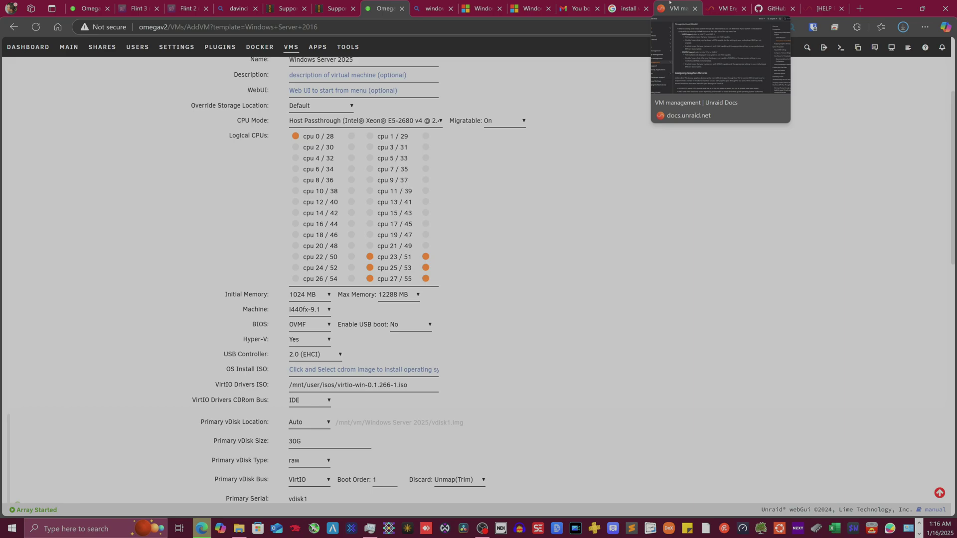
Read the Unraid Docs sections on basic VM creation and advanced options, focusing on the SeaBIOS and OVMF notes.
click(669, 3)
scroll(835, 255, down, 7)
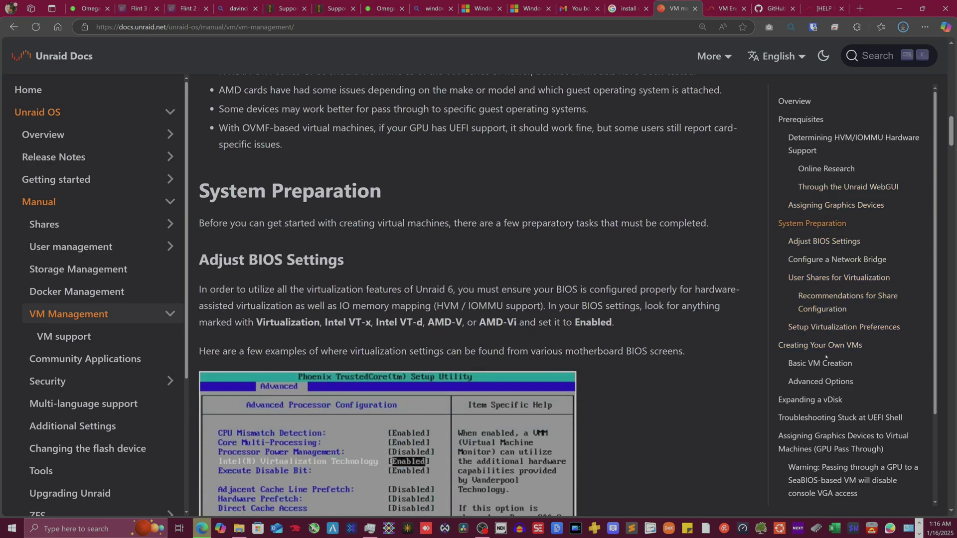
scroll(825, 356, down, 2)
scroll(513, 258, down, 10)
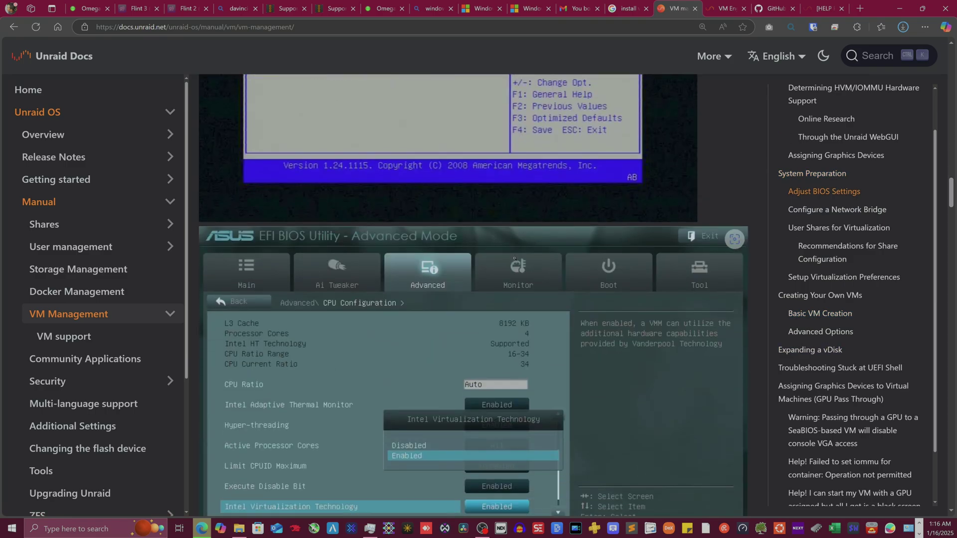
scroll(513, 258, down, 20)
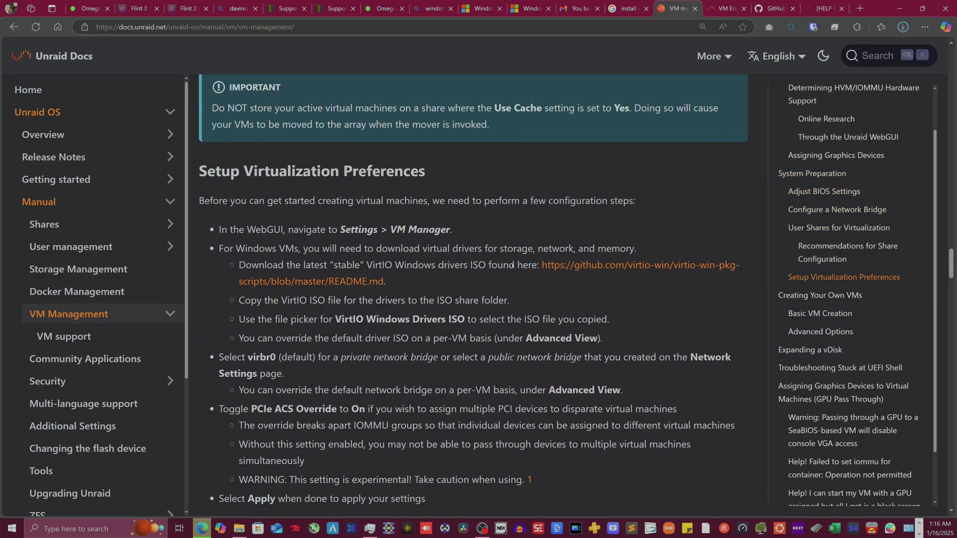
scroll(513, 265, down, 15)
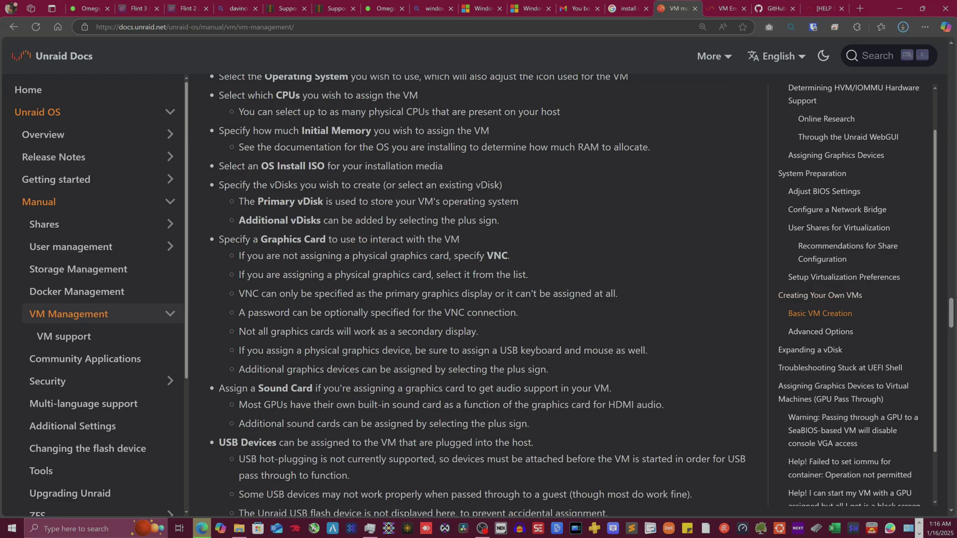
scroll(303, 215, down, 10)
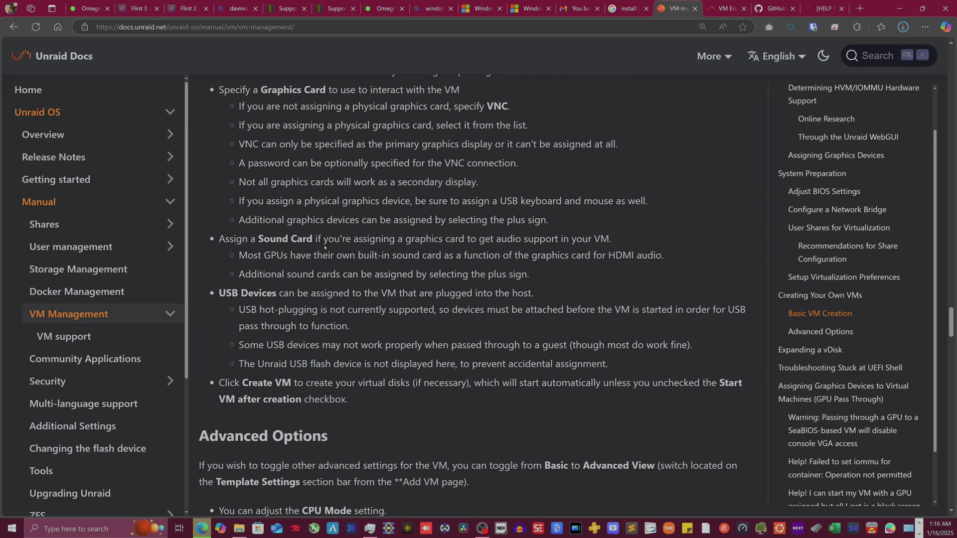
scroll(325, 247, down, 2)
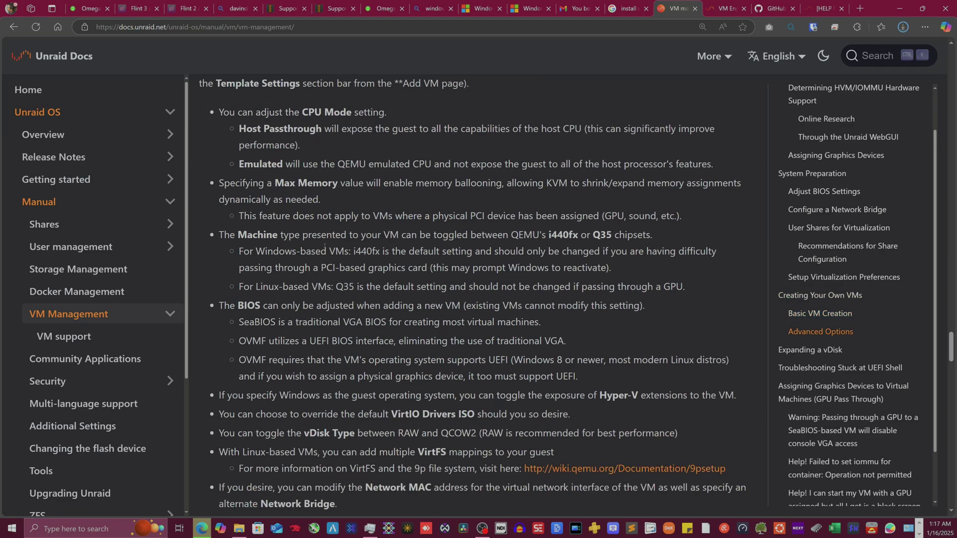
drag(245, 325, 505, 323)
click(353, 330)
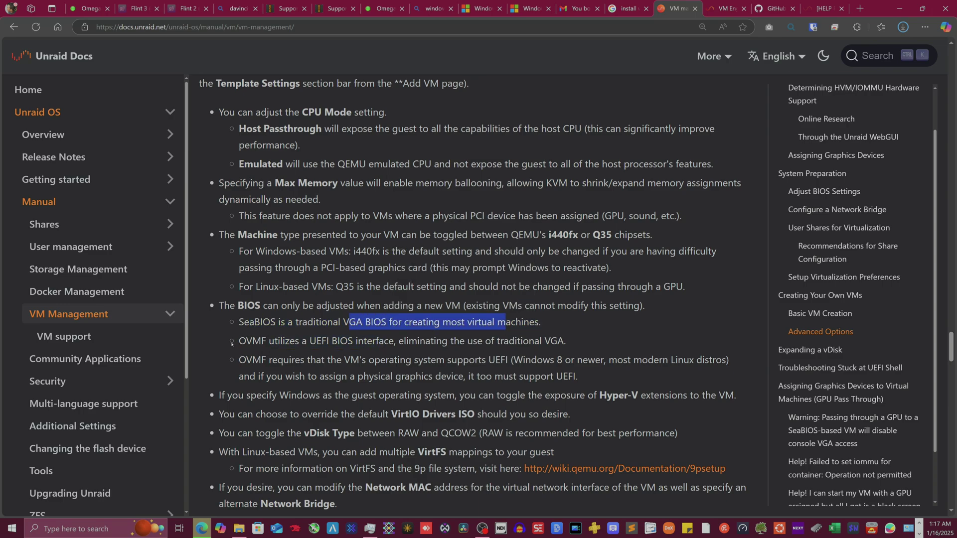
drag(232, 344, 427, 359)
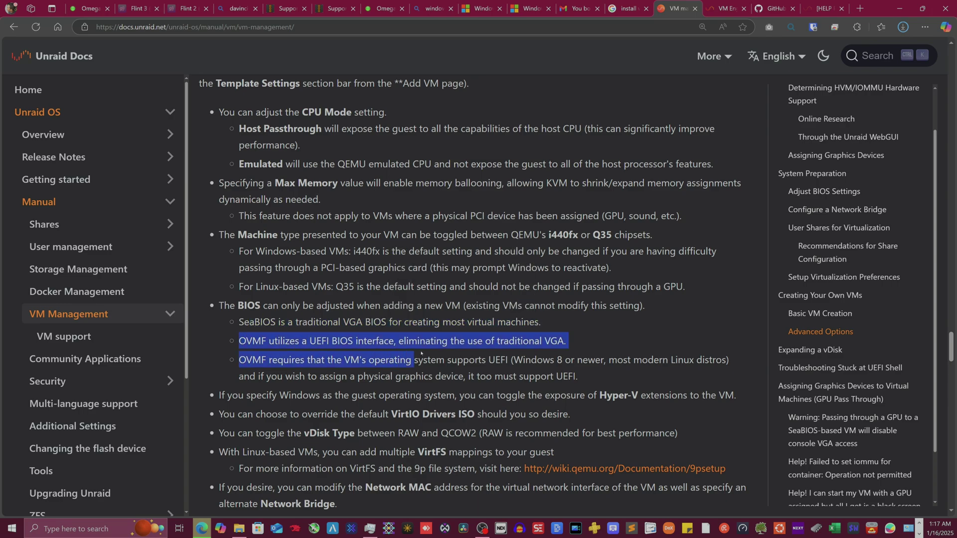
click(548, 370)
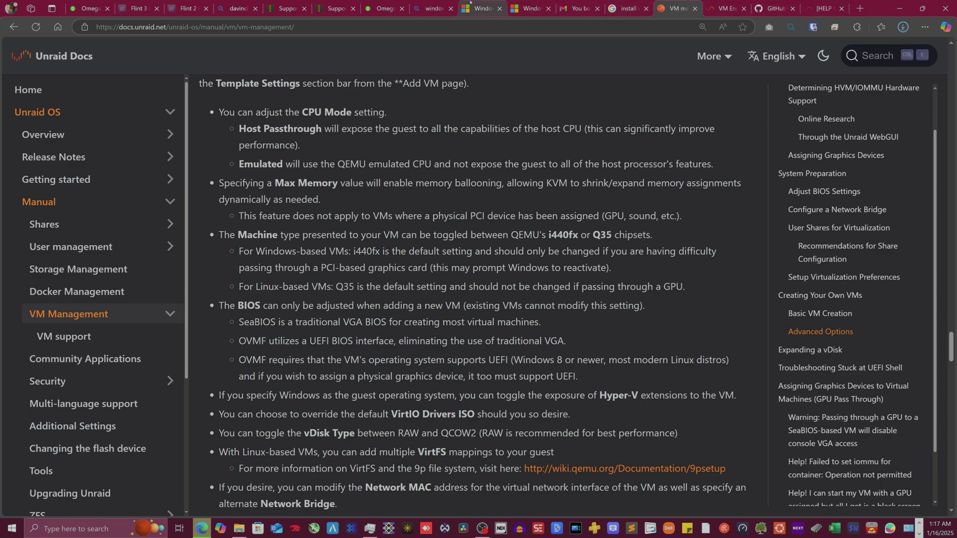
Check the Windows Server ISO download and its Microsoft Evaluation Center source page, and return to the VM form.
click(373, 5)
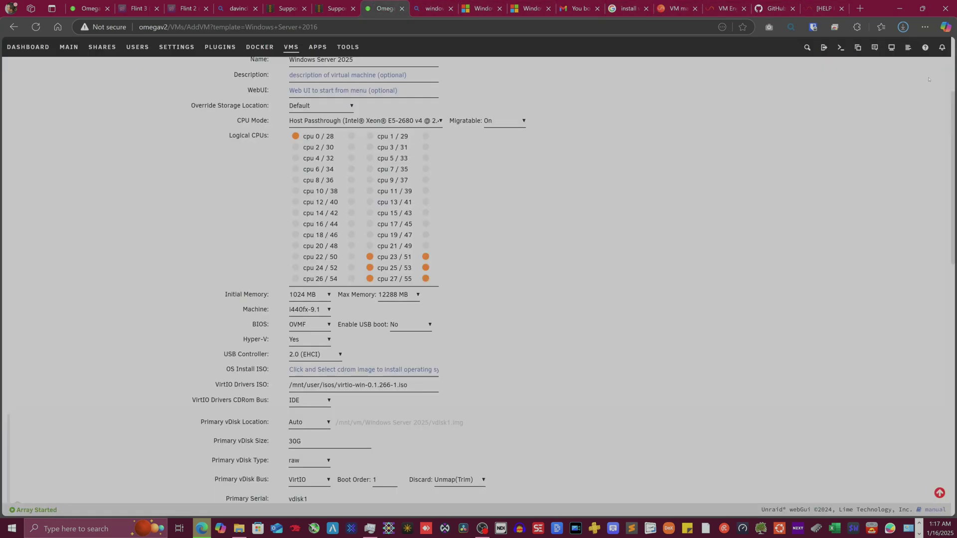
click(903, 27)
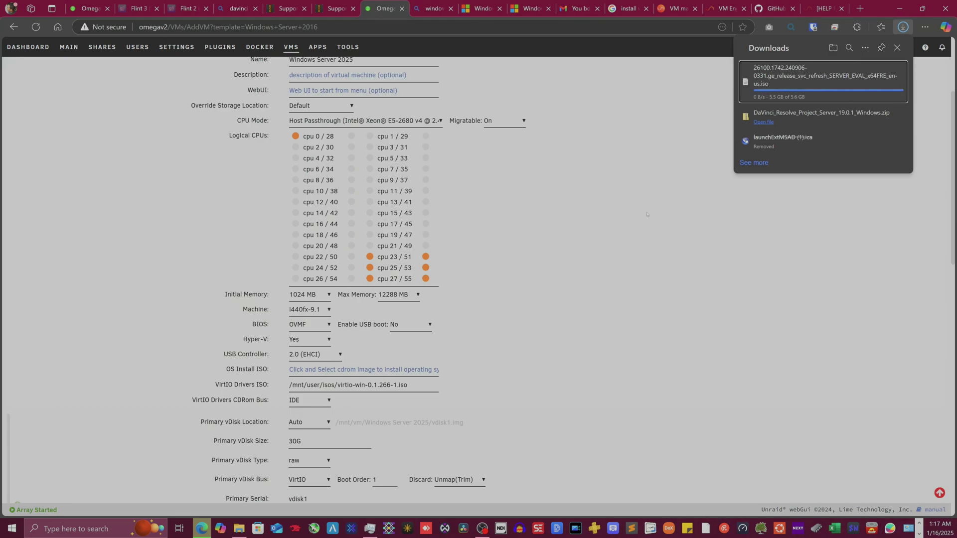
click(479, 8)
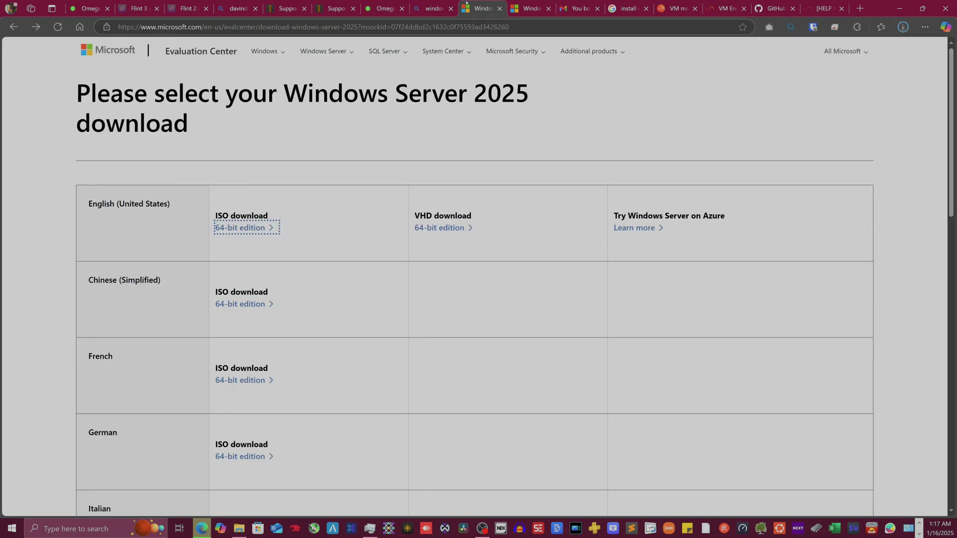
click(432, 9)
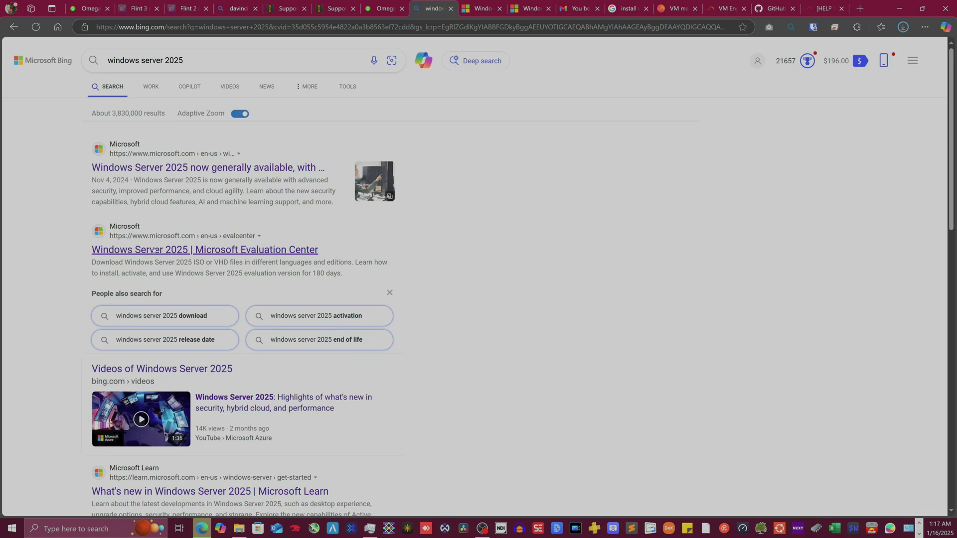
click(481, 9)
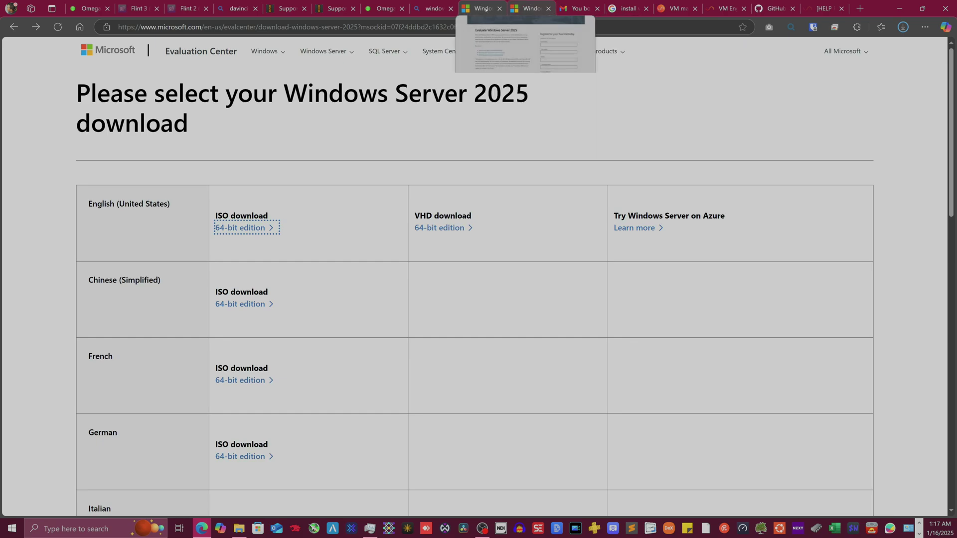
click(394, 2)
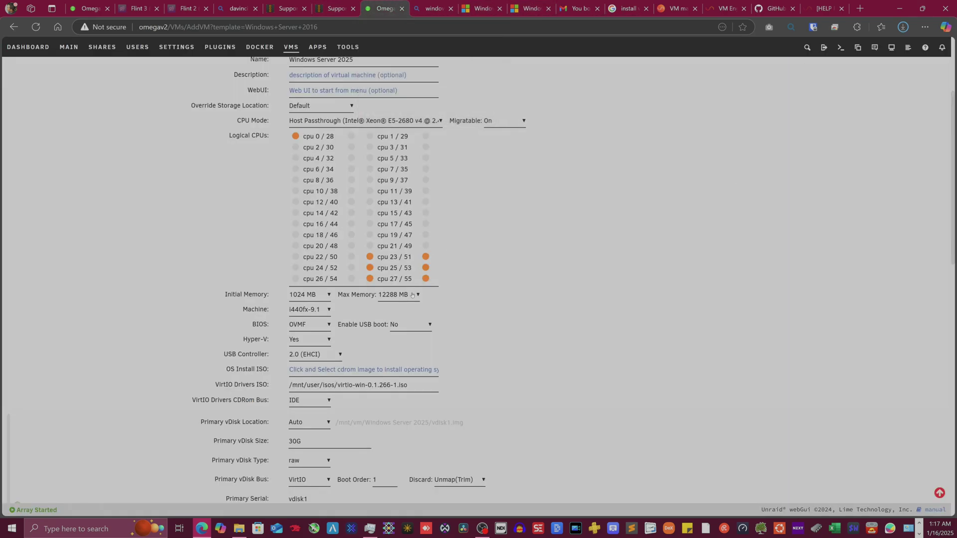
scroll(287, 310, down, 1)
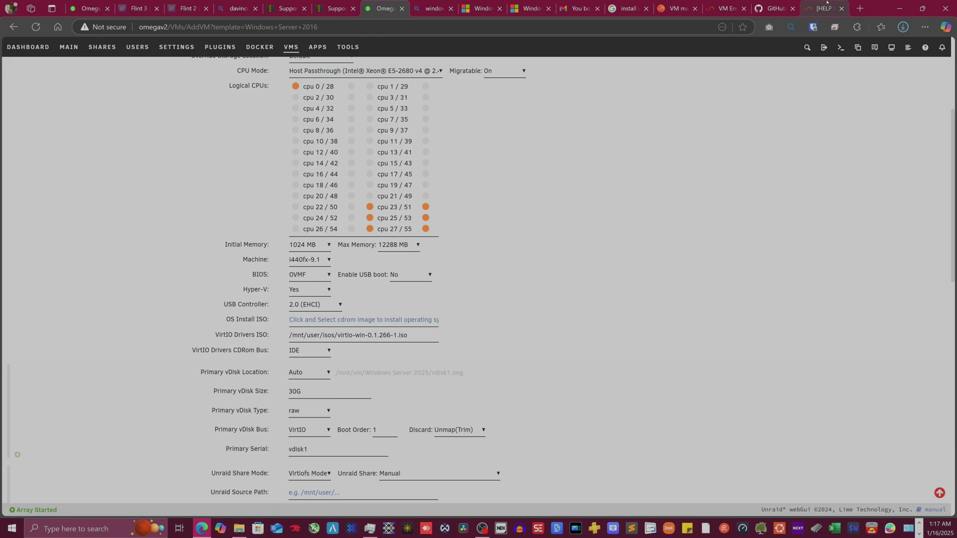
Review the VM's USB controller options, search the Unraid VM documentation for "USB Controller", and leave the documentation.
click(325, 305)
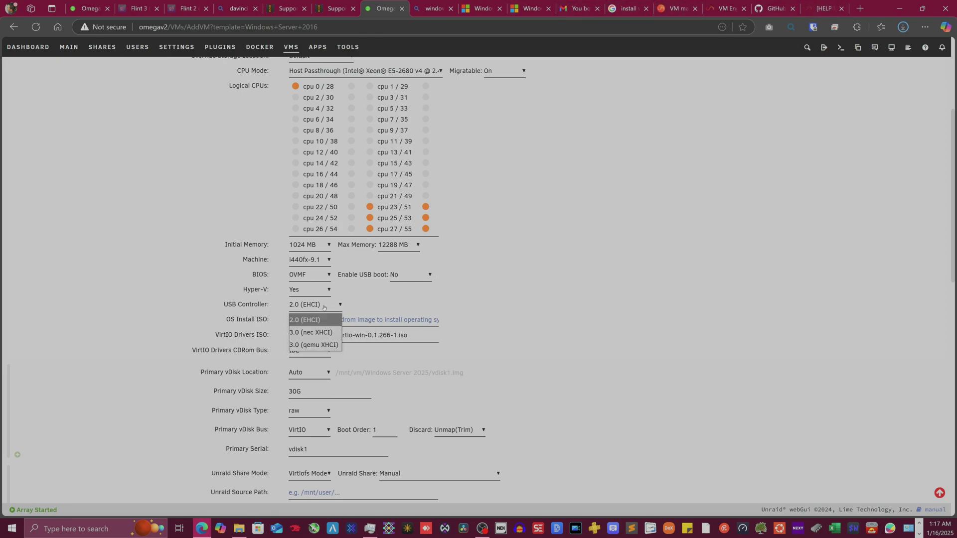
click(726, 8)
click(666, 5)
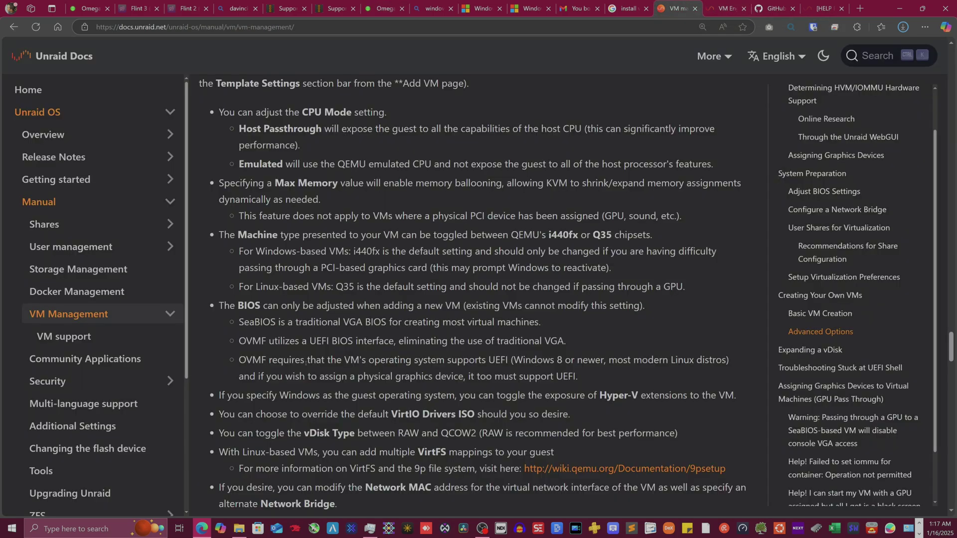
scroll(473, 294, down, 2)
scroll(474, 294, up, 5)
scroll(521, 178, up, 12)
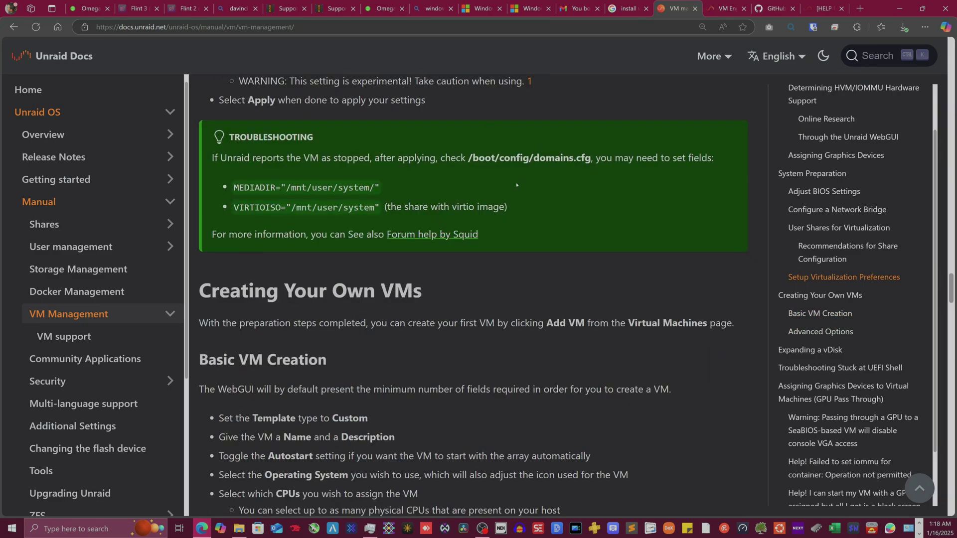
key(ctrl+f)
text(USB Controller)
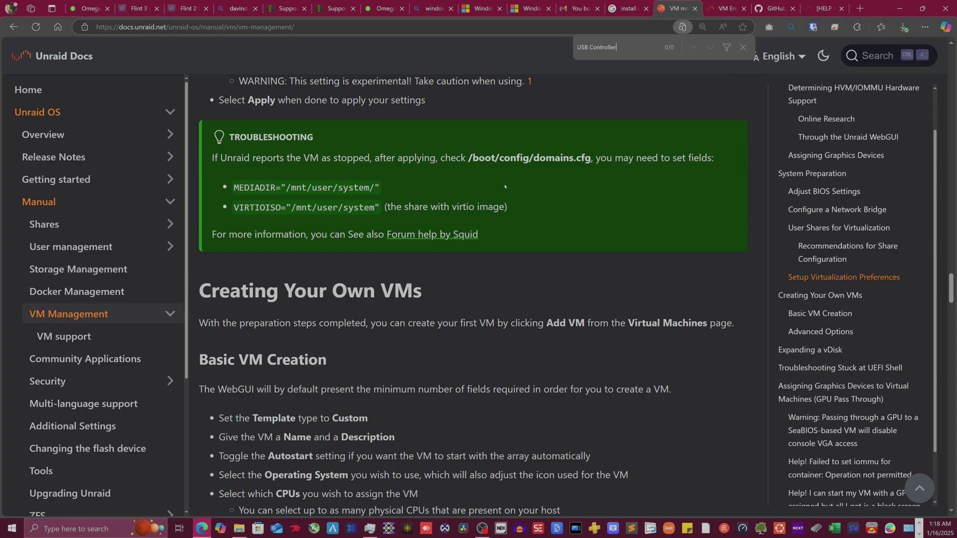
click(481, 8)
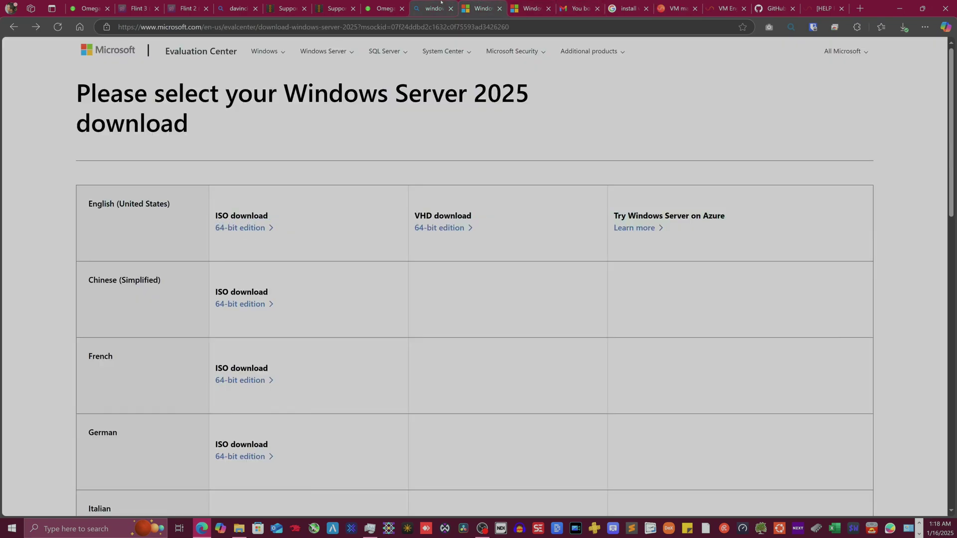
click(441, 2)
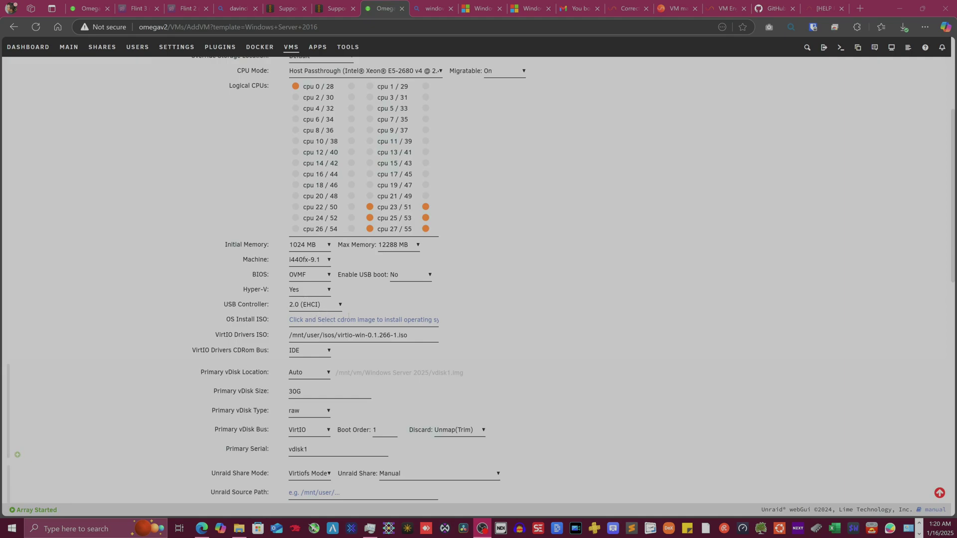
Check which images are offered for the VM's OS Install ISO without selecting one.
click(299, 320)
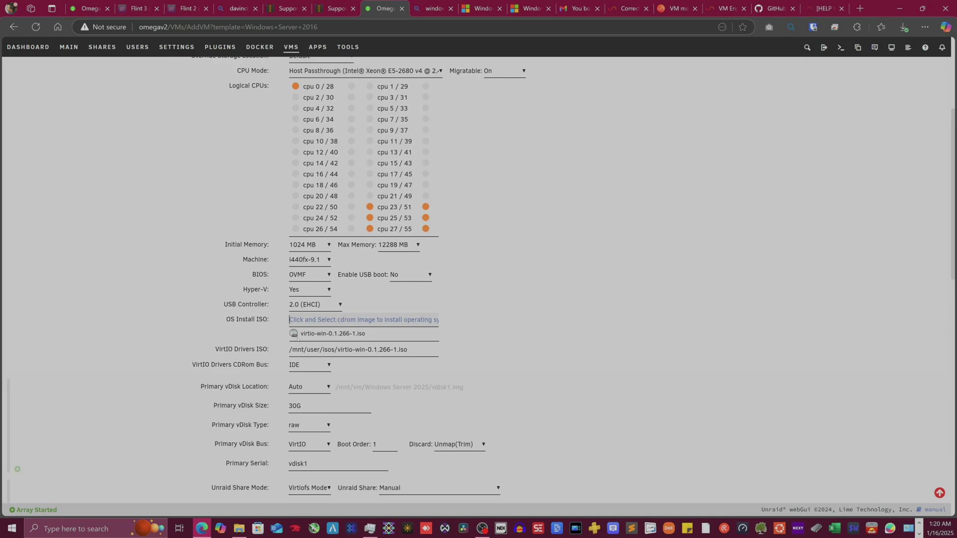
click(408, 321)
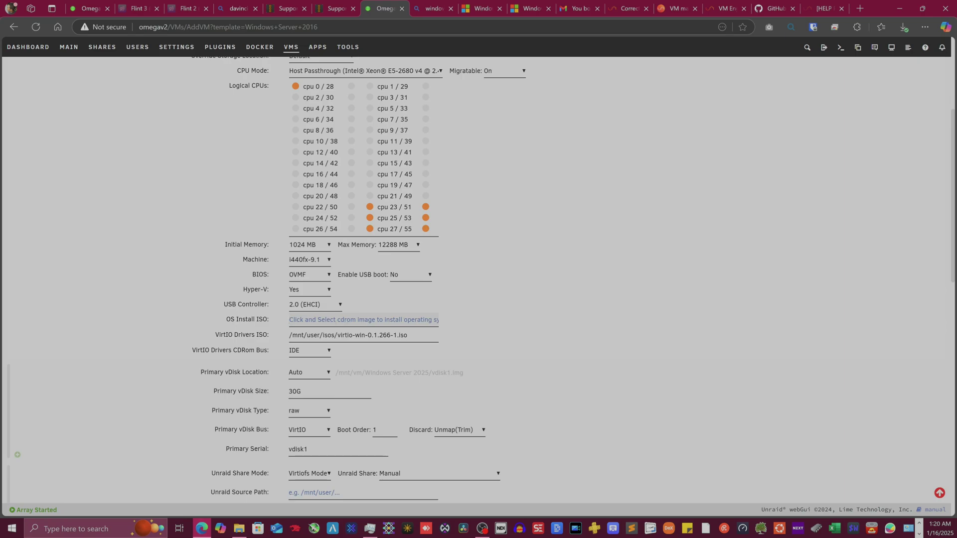
click(299, 319)
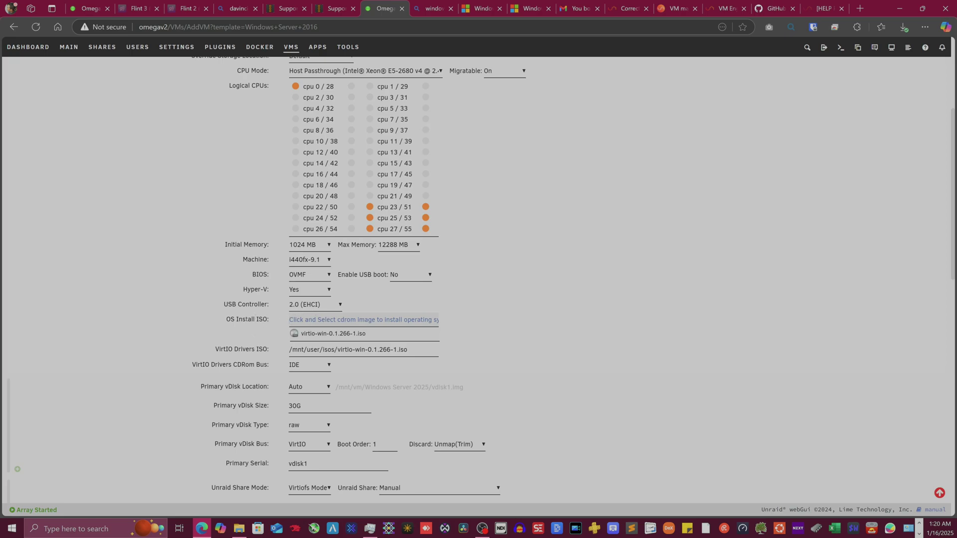
click(254, 336)
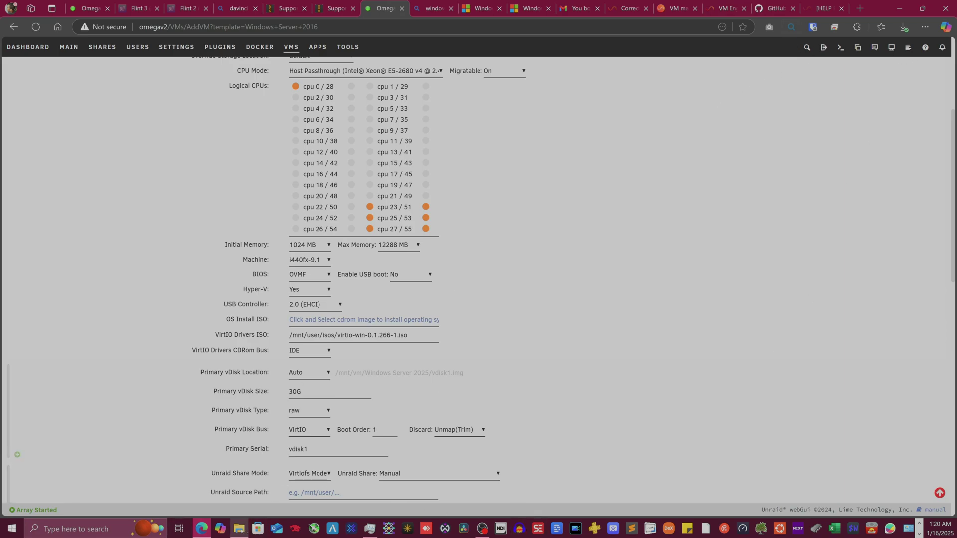
Look at the OmegaV2 Production share in File Explorer and return to the browser.
click(239, 528)
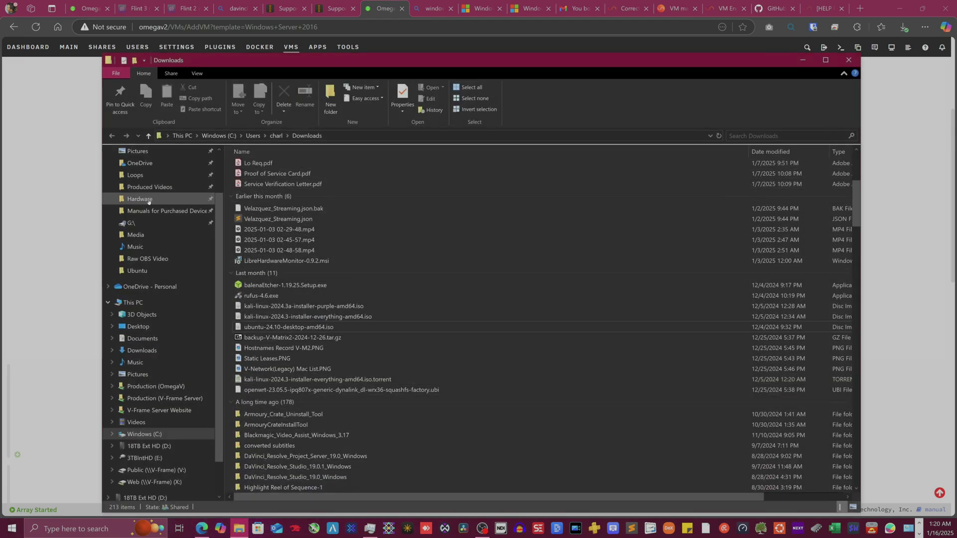
click(149, 386)
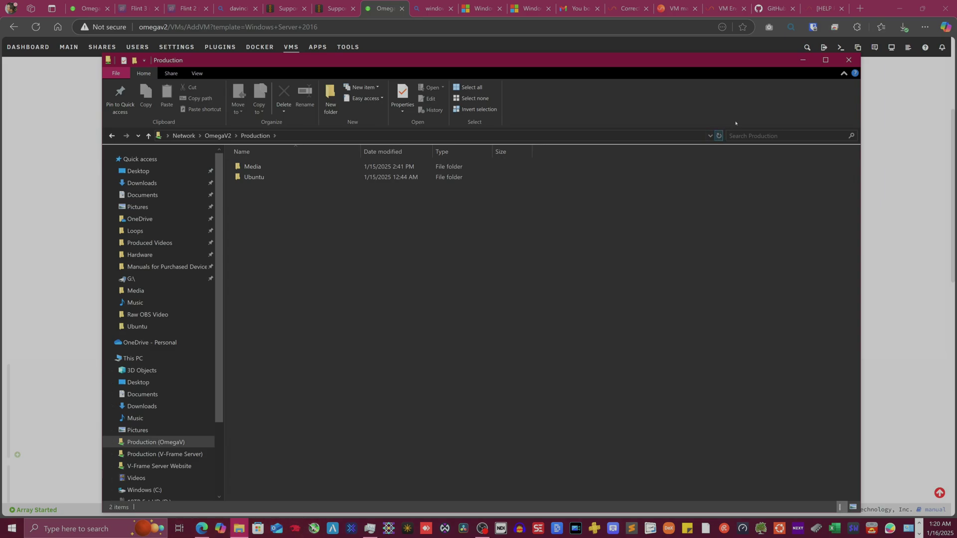
click(896, 30)
Locate the downloaded server evaluation ISO in its folder and rename it to Windows Server 2025.iso.
click(902, 28)
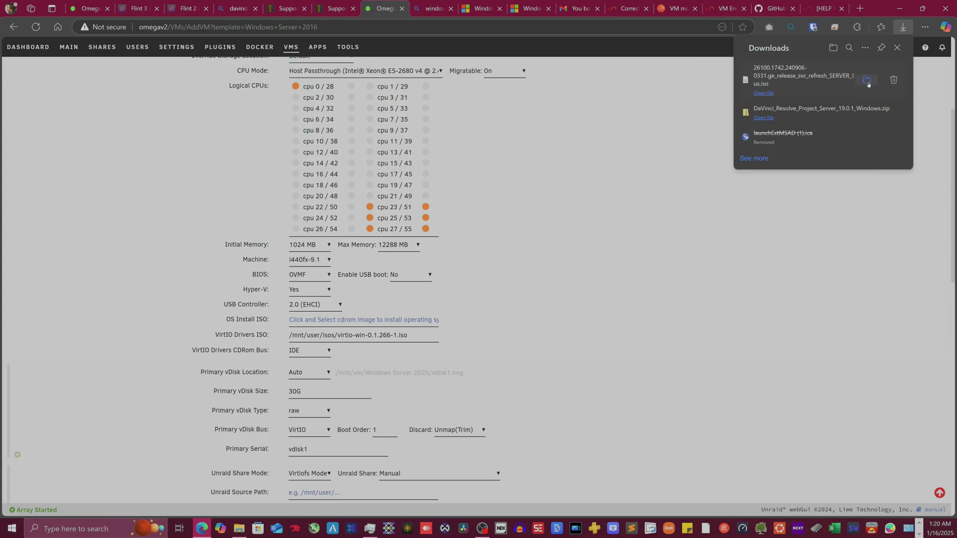
click(867, 81)
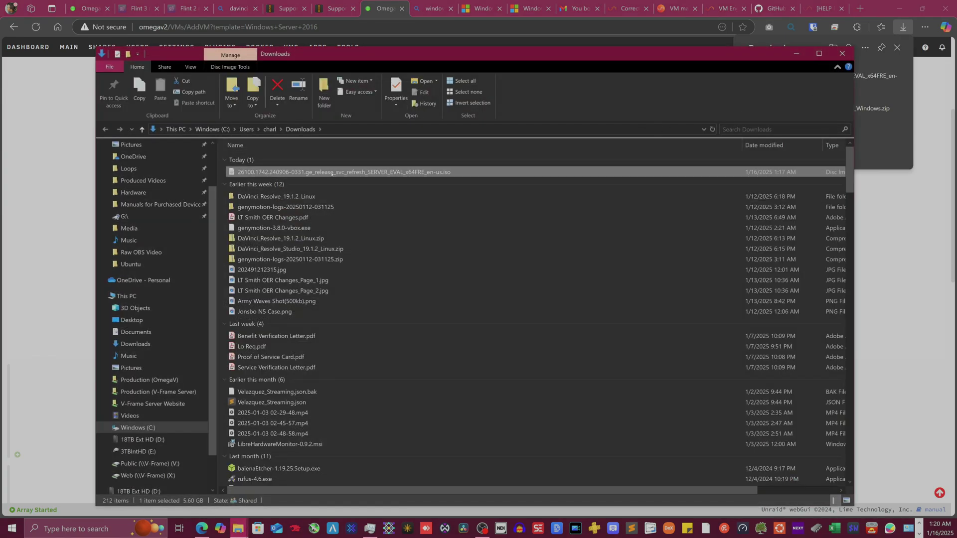
click(333, 171)
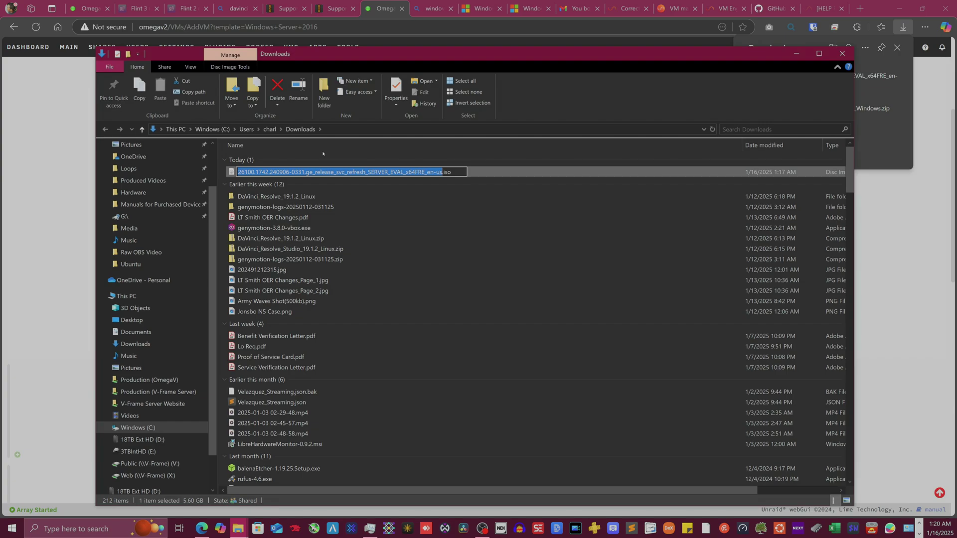
text(Windows S)
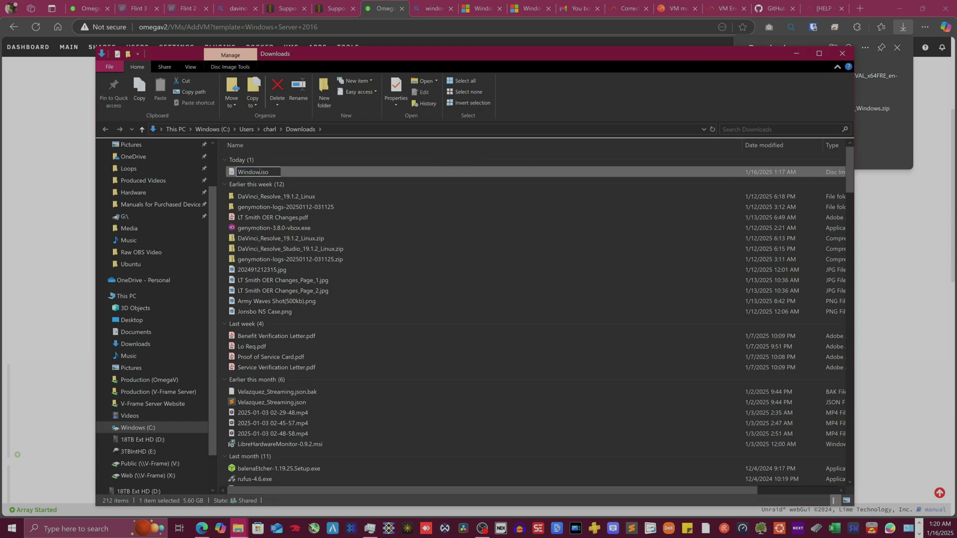
text(erver 2025)
key(Return)
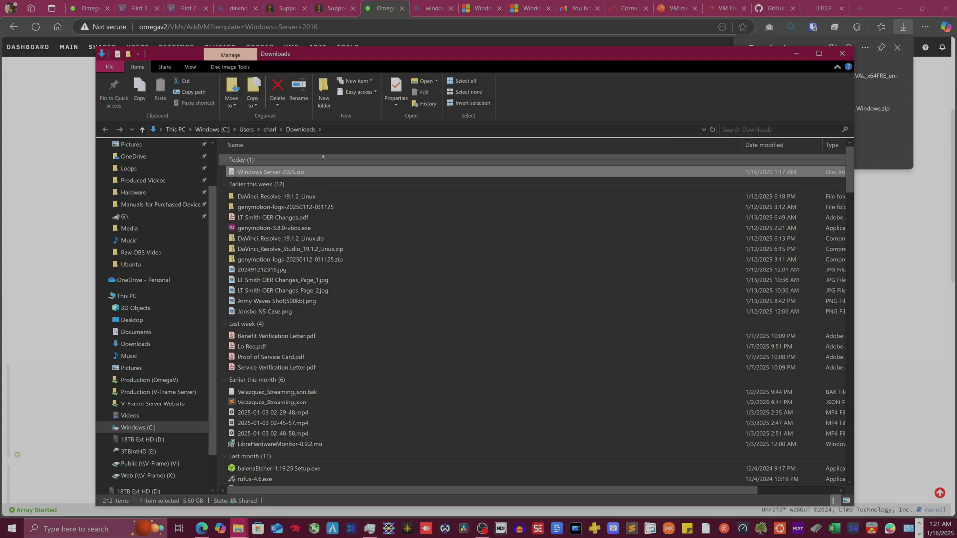
Copy Windows Server 2025.iso from Downloads to the OmegaV2 Production share using Explorer, and return to the VM form.
key(ctrl+c)
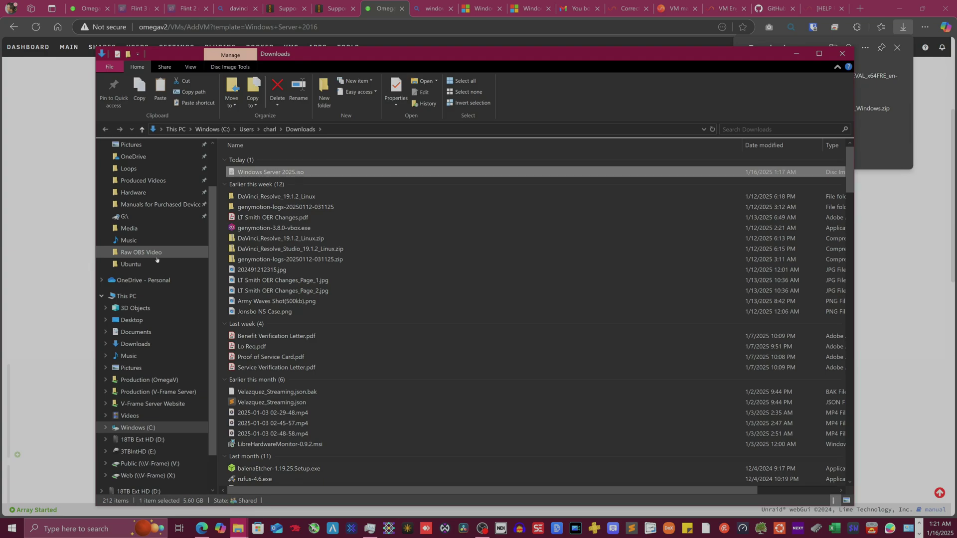
click(149, 380)
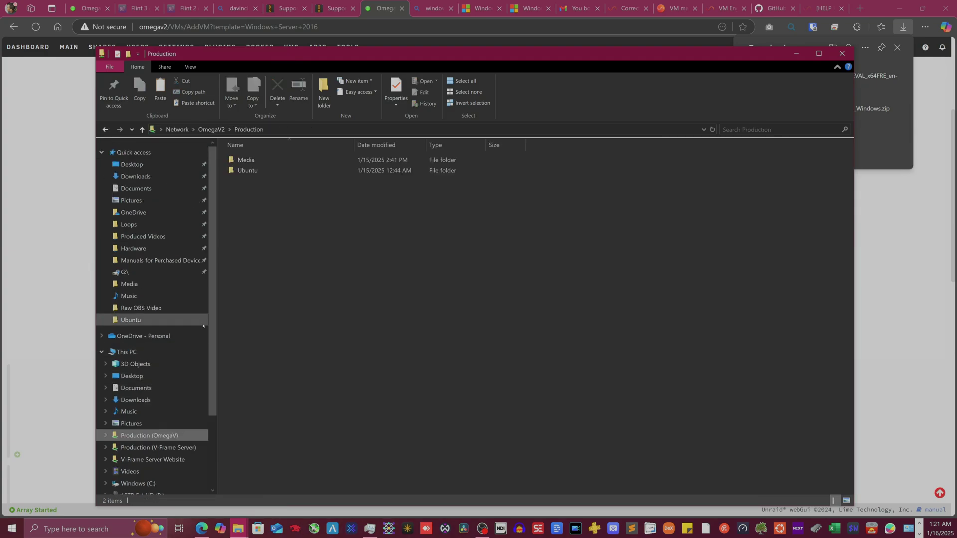
key(ctrl+v)
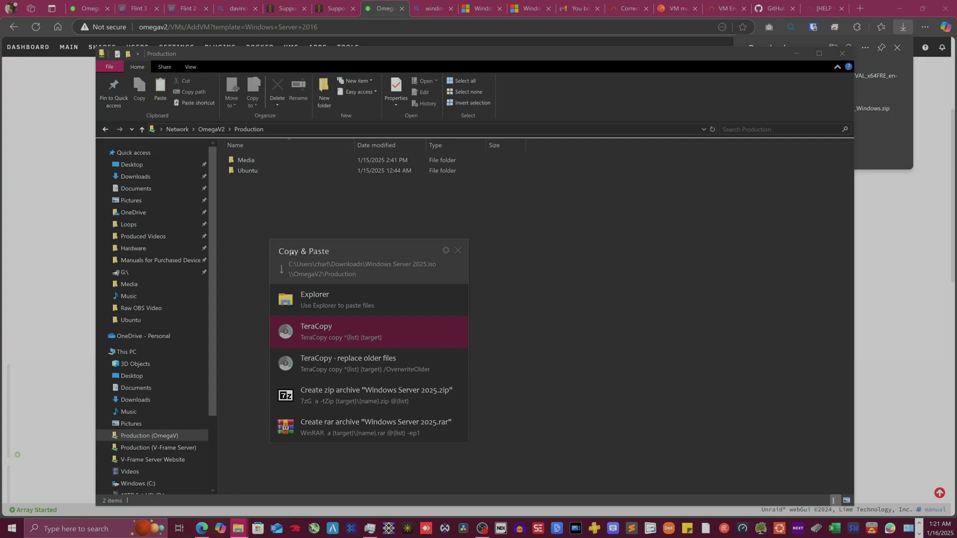
click(322, 299)
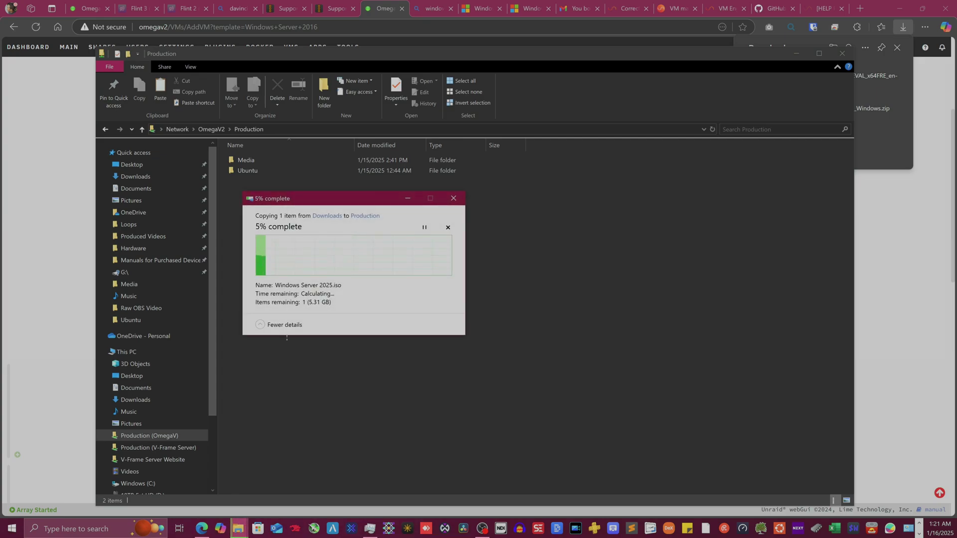
click(871, 225)
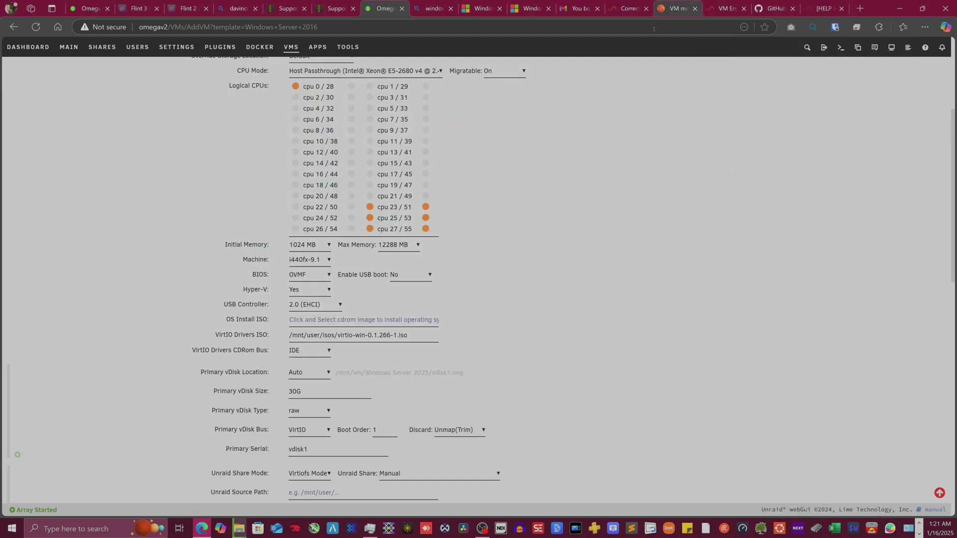
Open the Unraid web terminal and list the contents of /mnt.
click(841, 49)
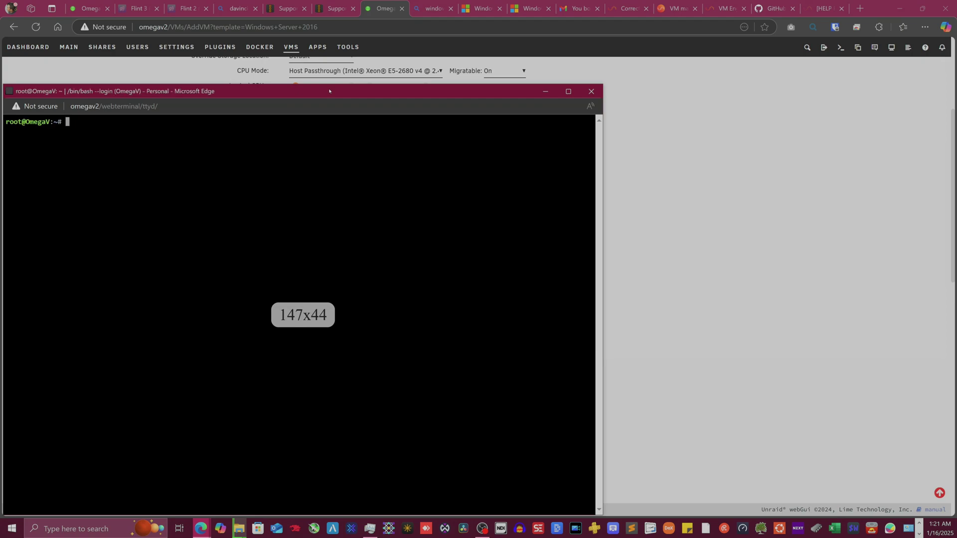
drag(329, 91, 568, 74)
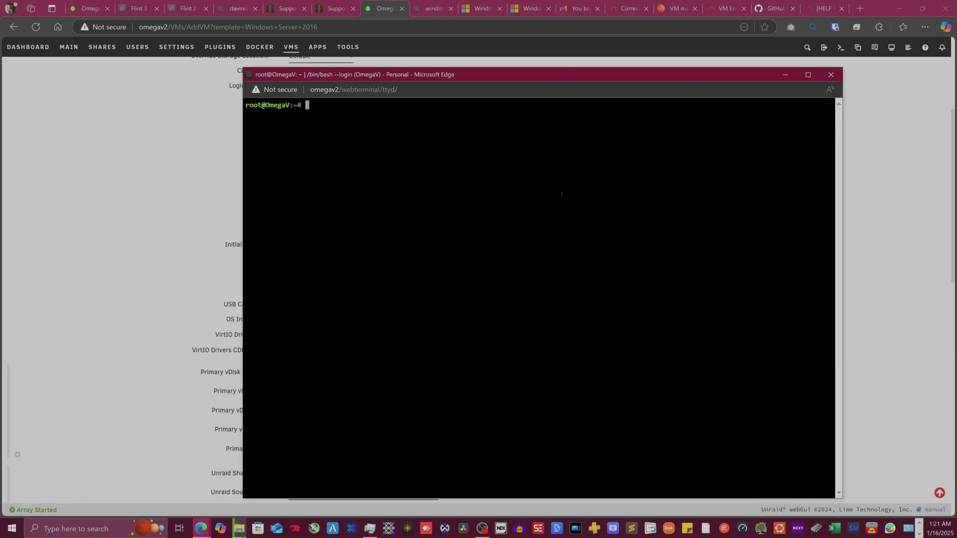
text(c)
key(BackSpace)
text(ls /mnt/users)
key(BackSpace)
key(BackSpace)
key(BackSpace)
key(BackSpace)
key(BackSpace)
key(BackSpace)
key(BackSpace)
key(Return)
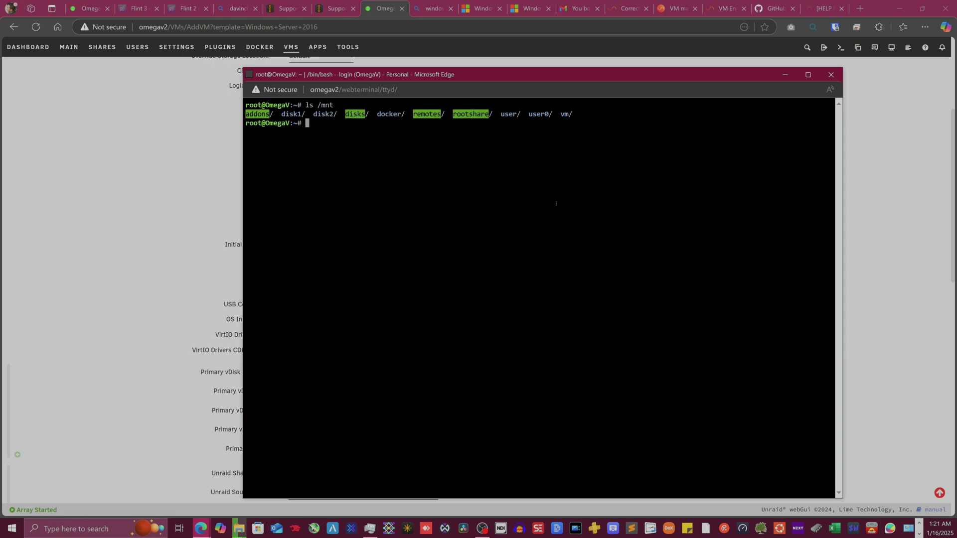
List the contents of /mnt/user and of /mnt/user/Production/ in the terminal.
key(Up)
text(/user)
key(Return)
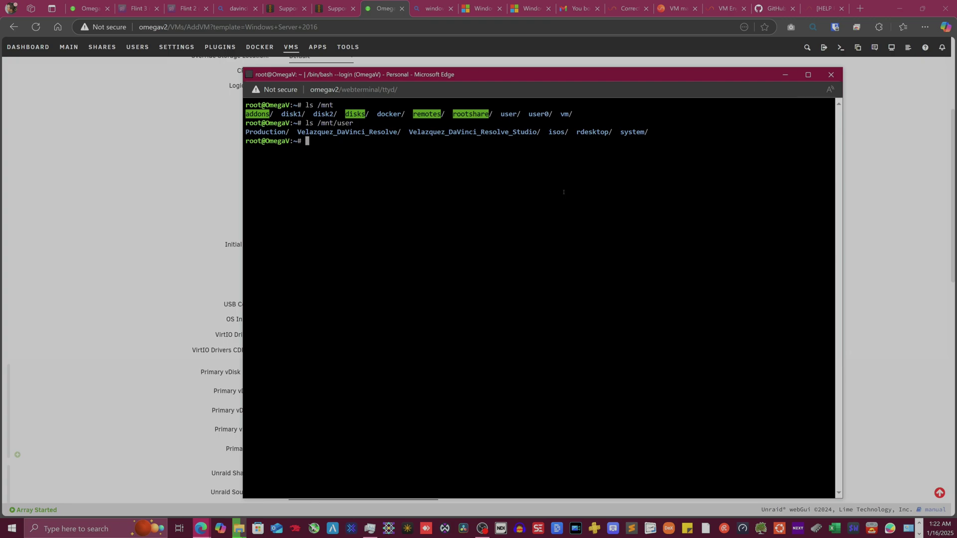
key(Up)
text(/Pro)
key(Tab)
key(Return)
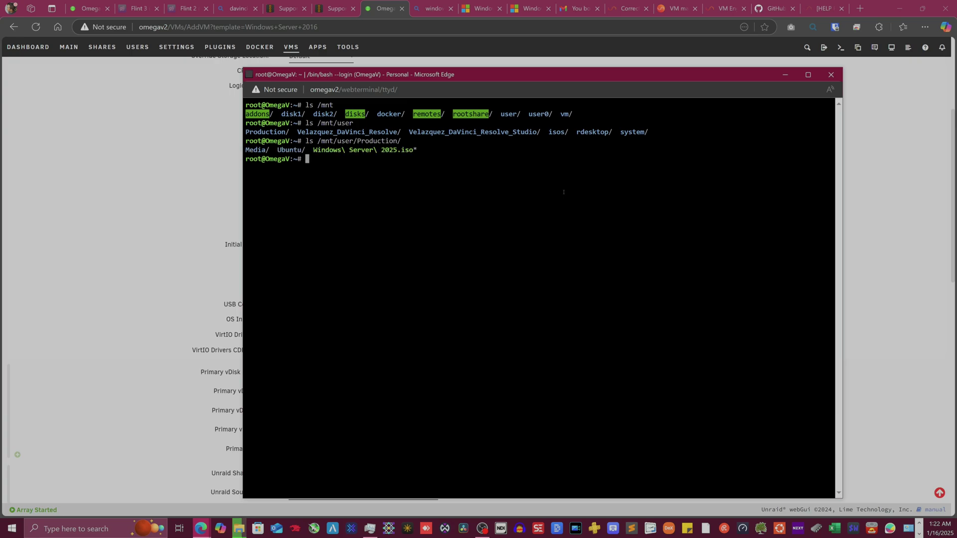
Change the terminal's working directory to /mnt/user/Production/.
key(Up)
key(Left)
key(Left)
key(Left)
key(Left)
key(Left)
key(Left)
key(Left)
key(Left)
key(Left)
key(Left)
key(Left)
key(Left)
key(Left)
key(Left)
key(Left)
key(Left)
key(Left)
key(Left)
key(Left)
key(Left)
key(BackSpace)
key(BackSpace)
text(cd)
key(Return)
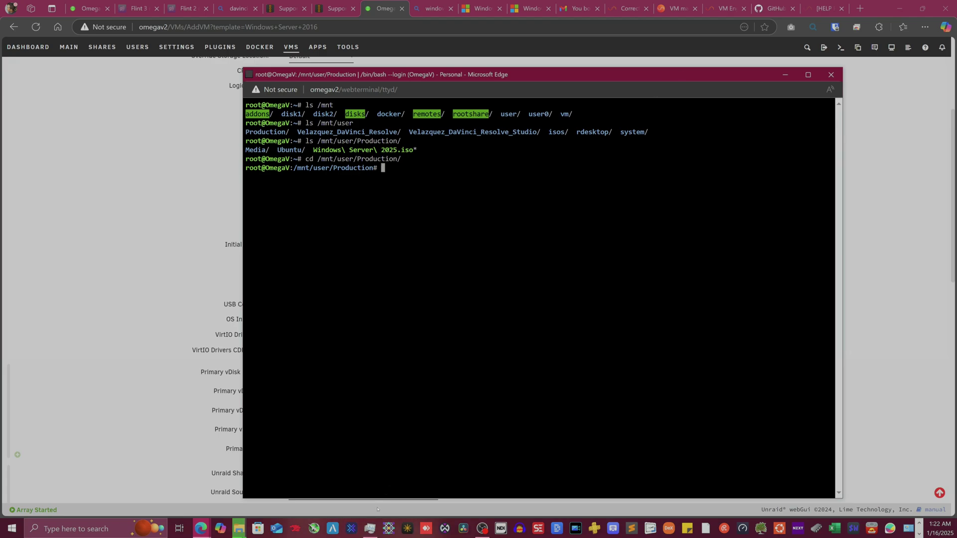
Check the ISO copy's progress, move its progress window off the terminal, and return to the terminal.
click(238, 529)
click(337, 481)
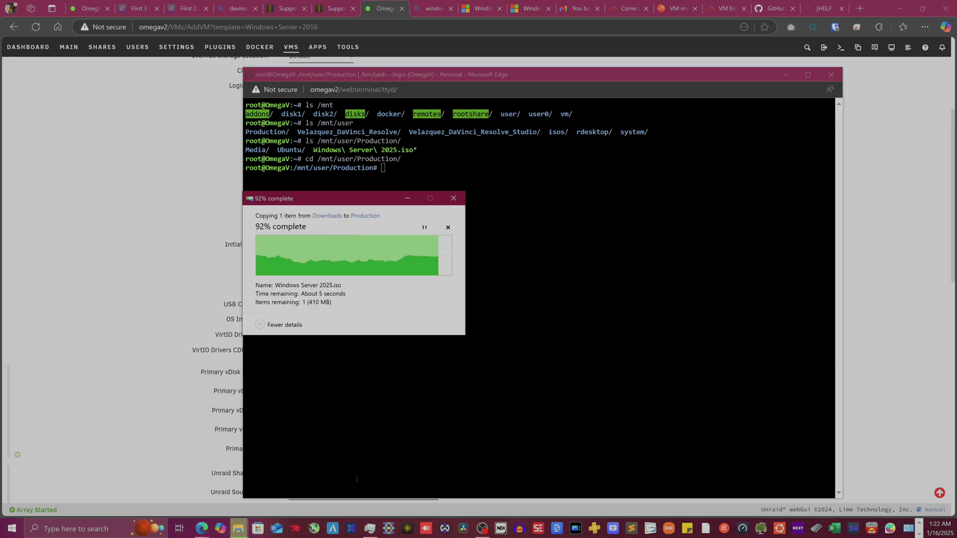
drag(347, 202, 140, 231)
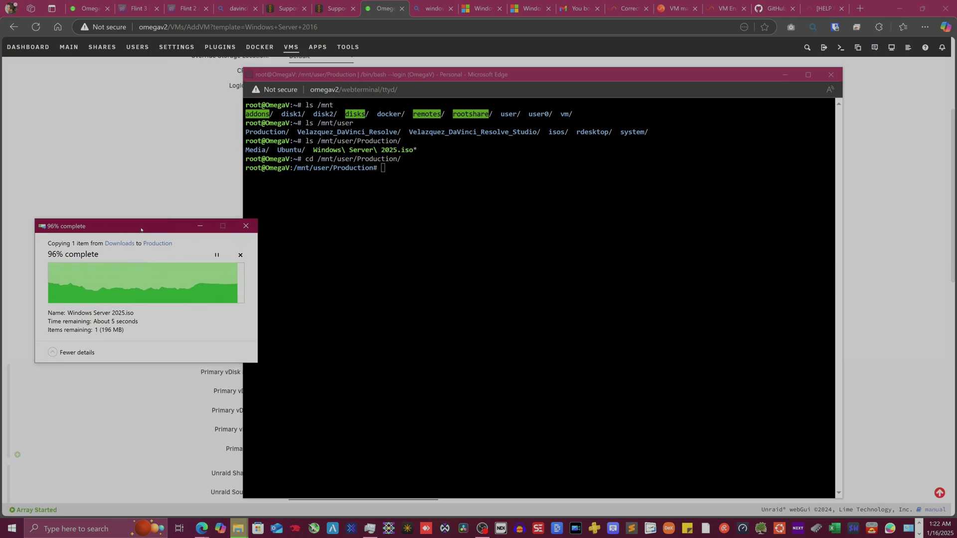
click(436, 163)
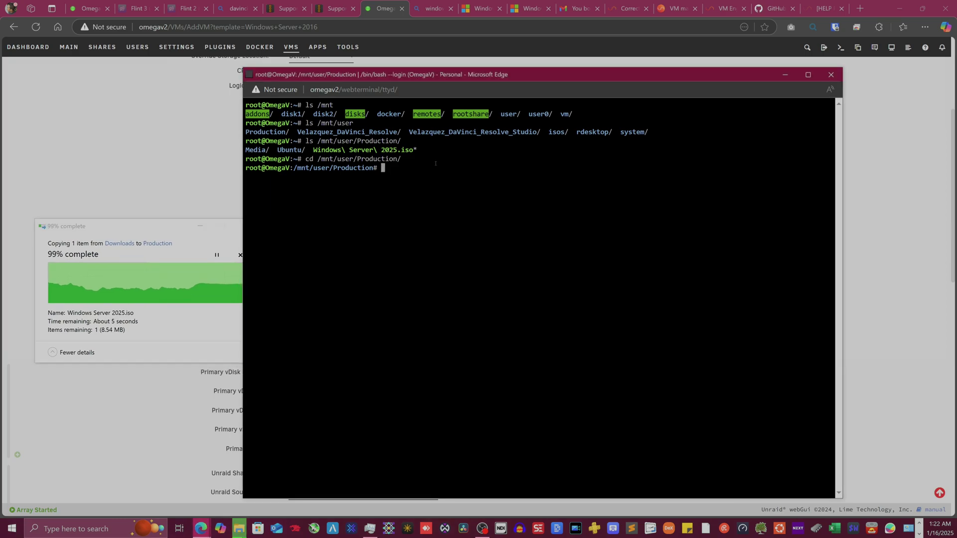
Move Windows Server 2025.iso from the Production share to /mnt/user/isos/ with mv, and return to the VM form.
text(mv)
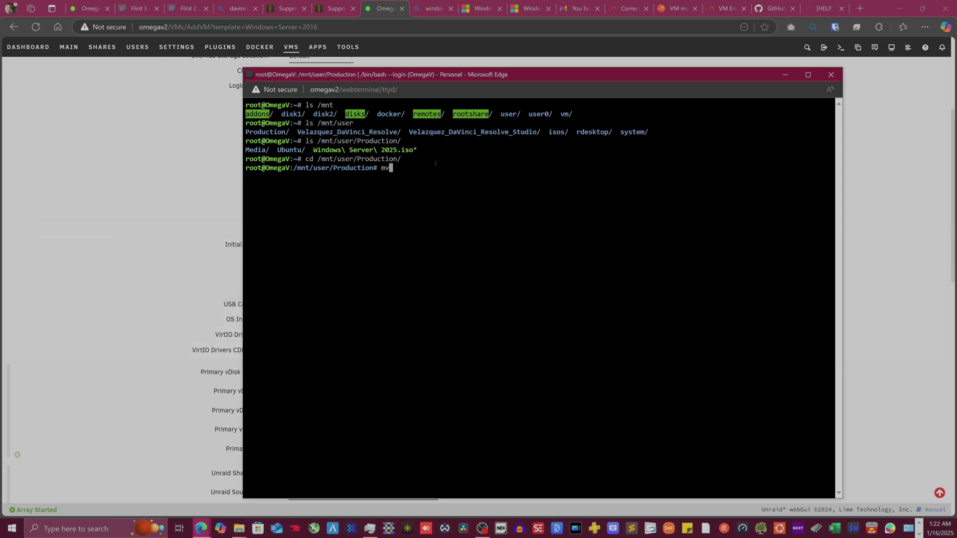
text( Wind)
key(Tab)
text(/mnt/user)
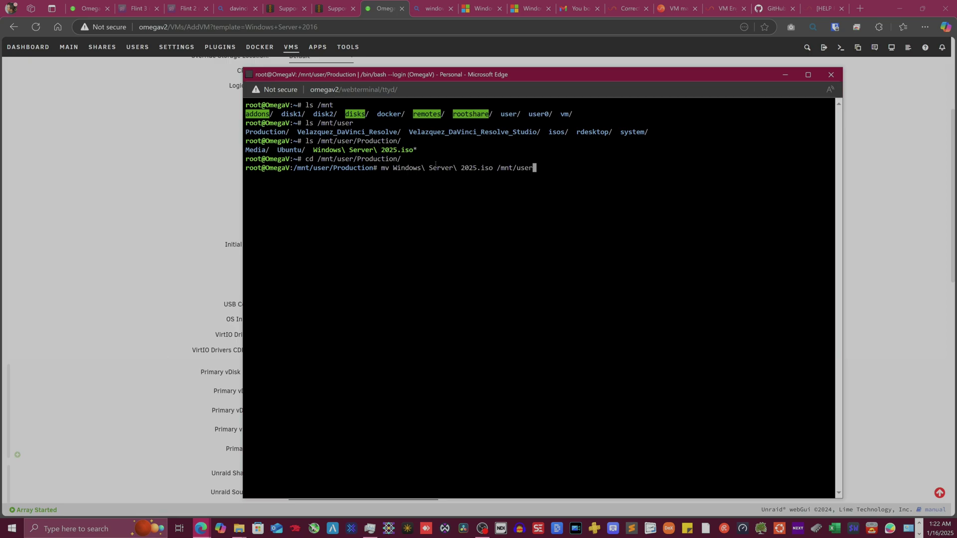
text(/i)
key(Tab)
key(Return)
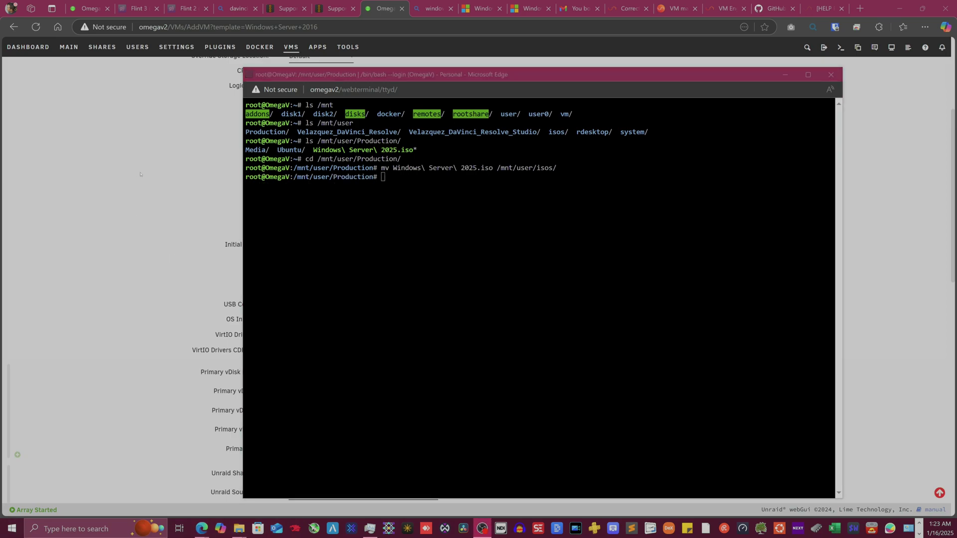
click(123, 192)
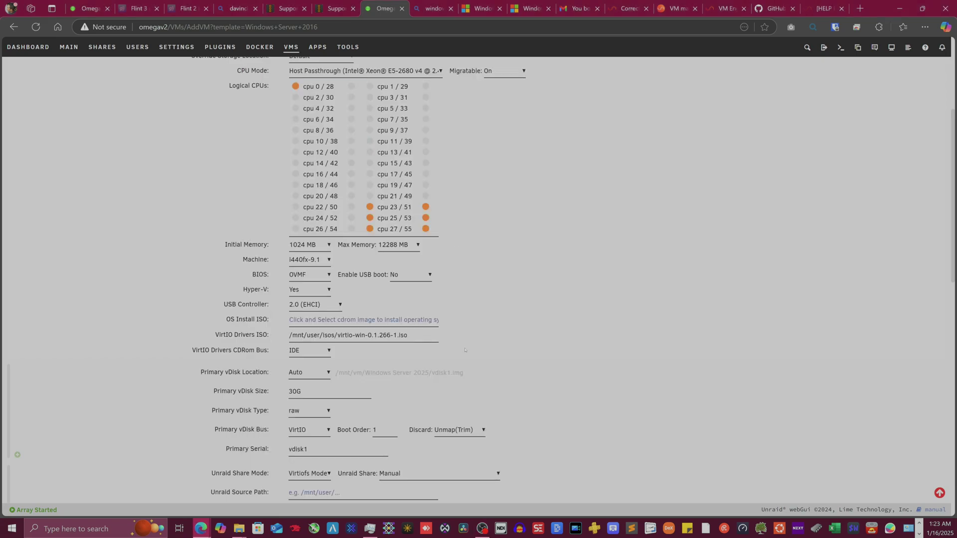
Check the available OS install ISOs, and start a new VM form from the Windows Server 2016 template.
click(373, 320)
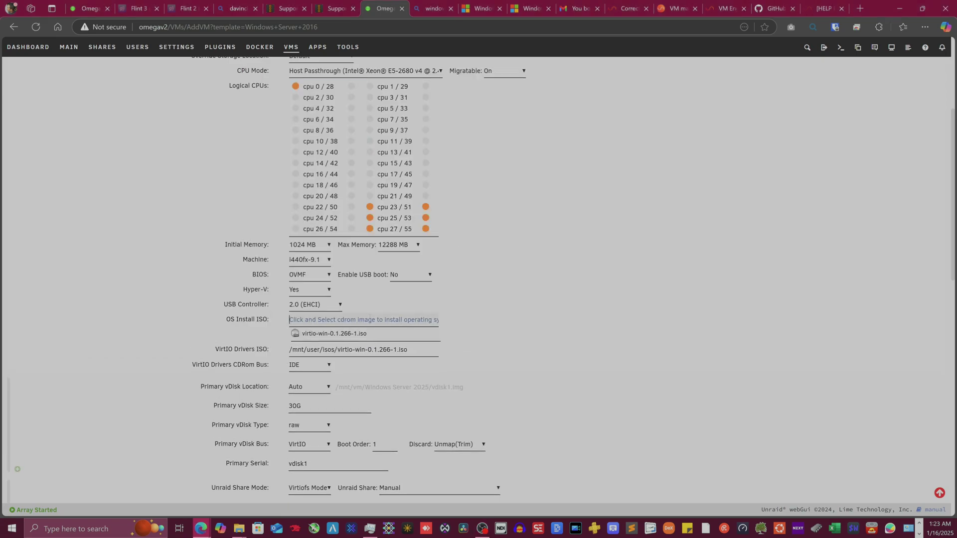
scroll(208, 83, up, 5)
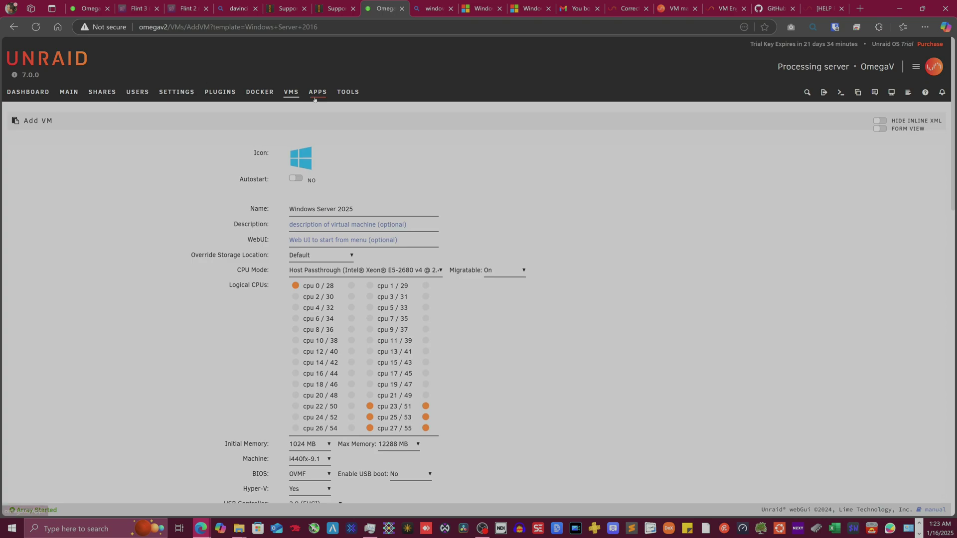
click(291, 98)
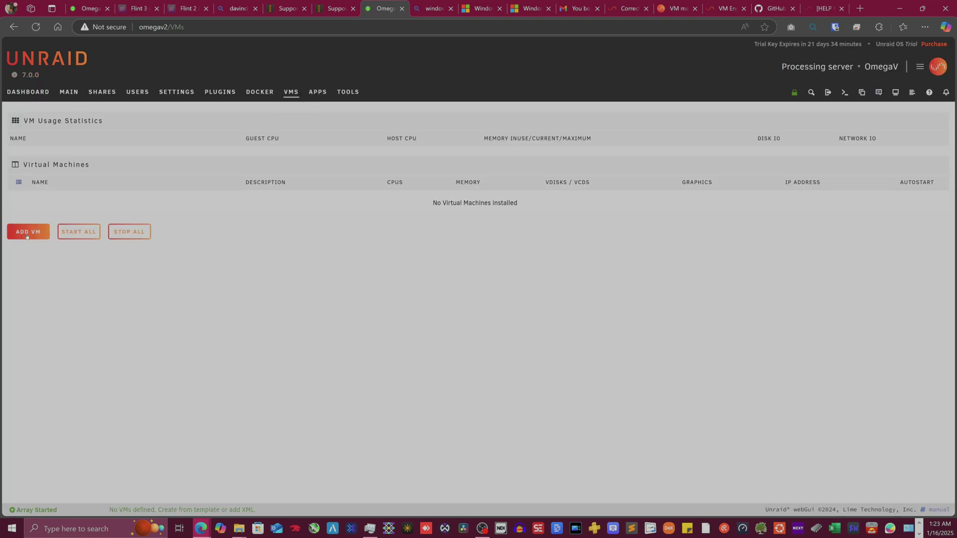
click(28, 231)
click(271, 181)
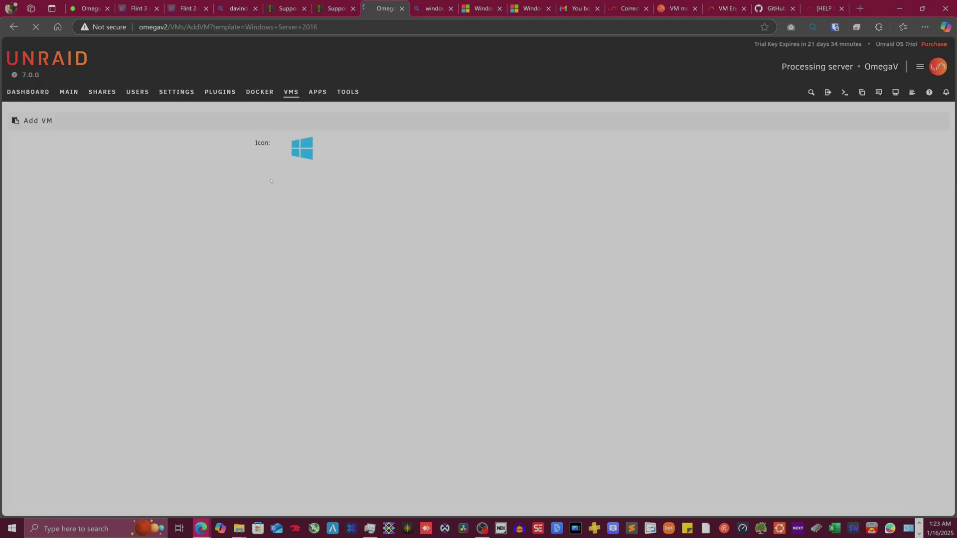
Name the virtual machine Windows Server 2025 Datacenter.
drag(366, 211, 345, 209)
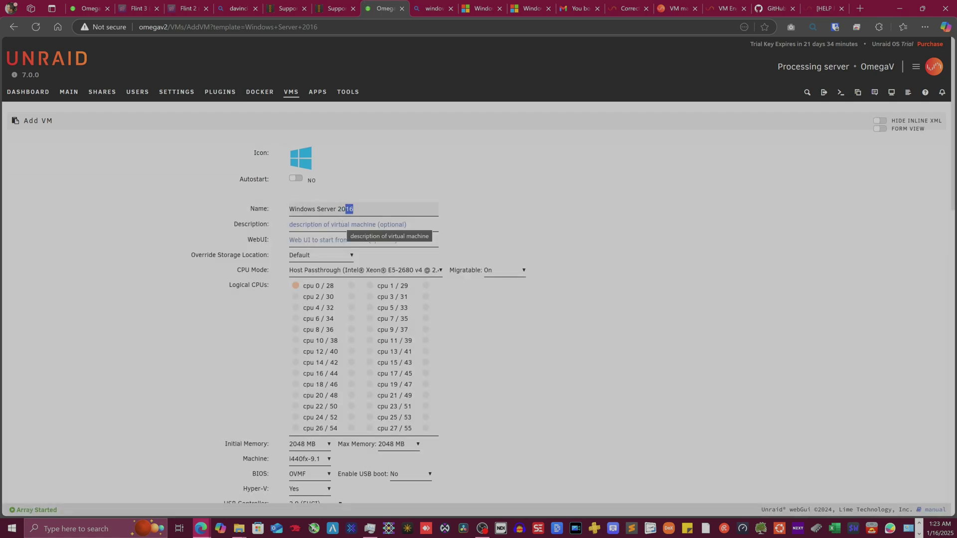
text(26)
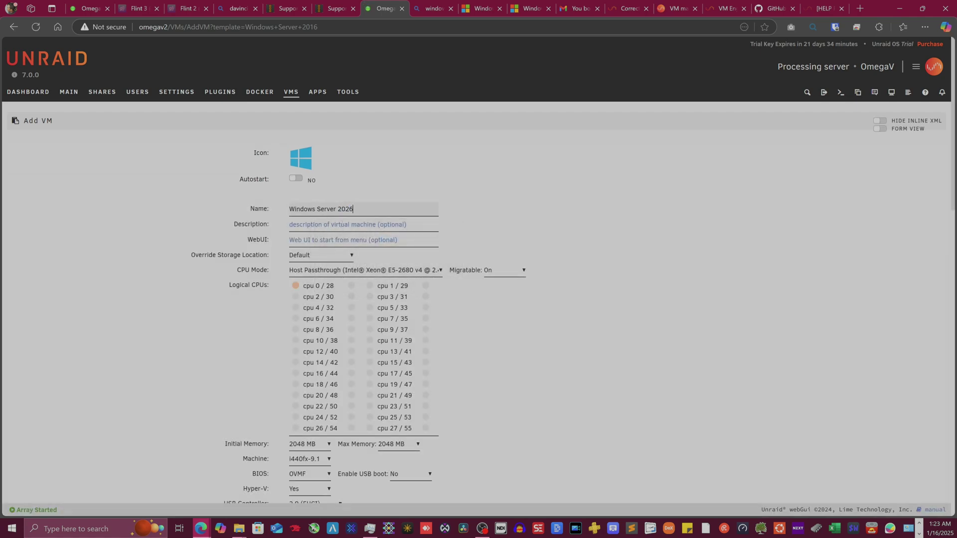
key(BackSpace)
text(5 Datacenter)
Assign logical CPUs 23, 25, 27, 51, 53 and 55 to the VM and deselect CPU 0.
scroll(349, 269, down, 1)
click(394, 378)
click(393, 367)
click(394, 357)
click(425, 356)
click(426, 367)
click(425, 378)
click(295, 235)
Set the VM's initial memory to 1024 MB and its maximum memory to 12288 MB.
scroll(521, 225, down, 1)
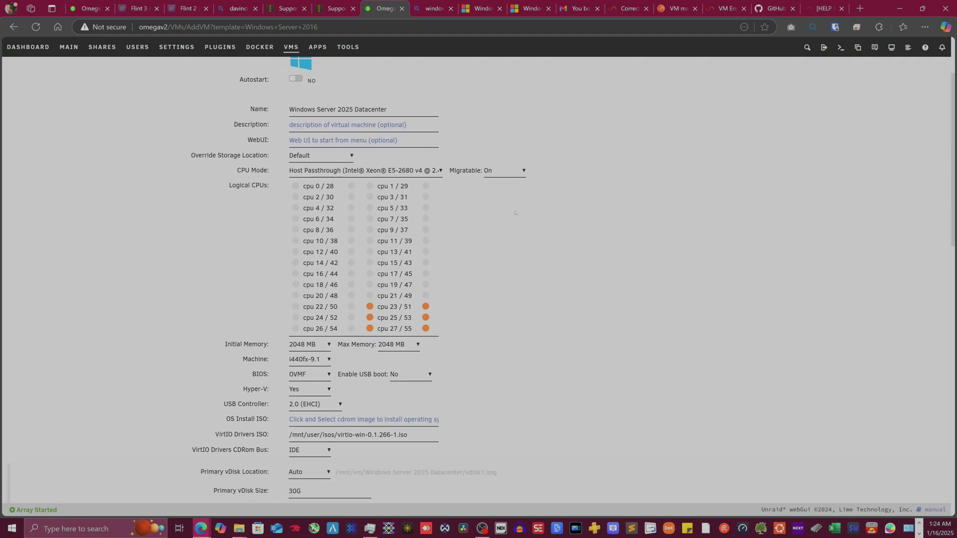
scroll(454, 369, down, 1)
click(307, 294)
click(303, 80)
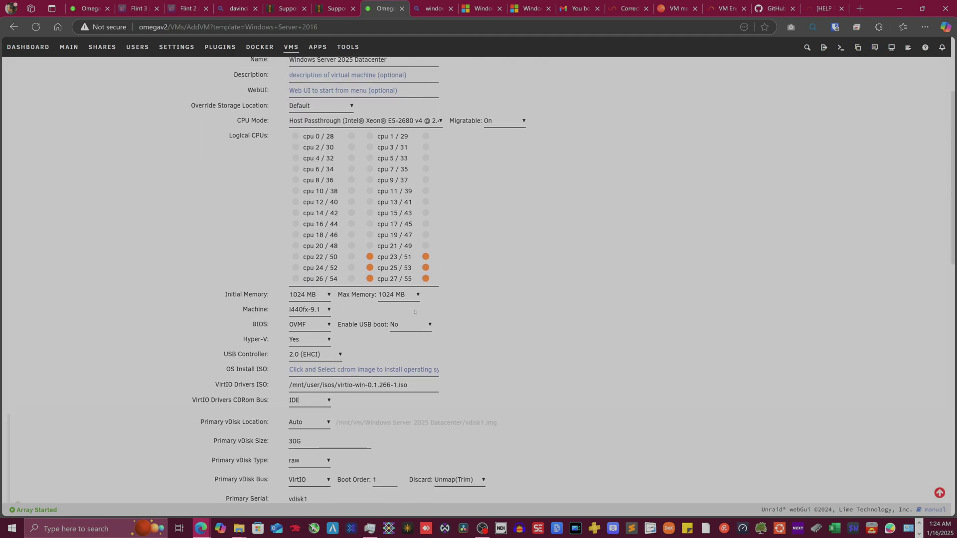
click(394, 293)
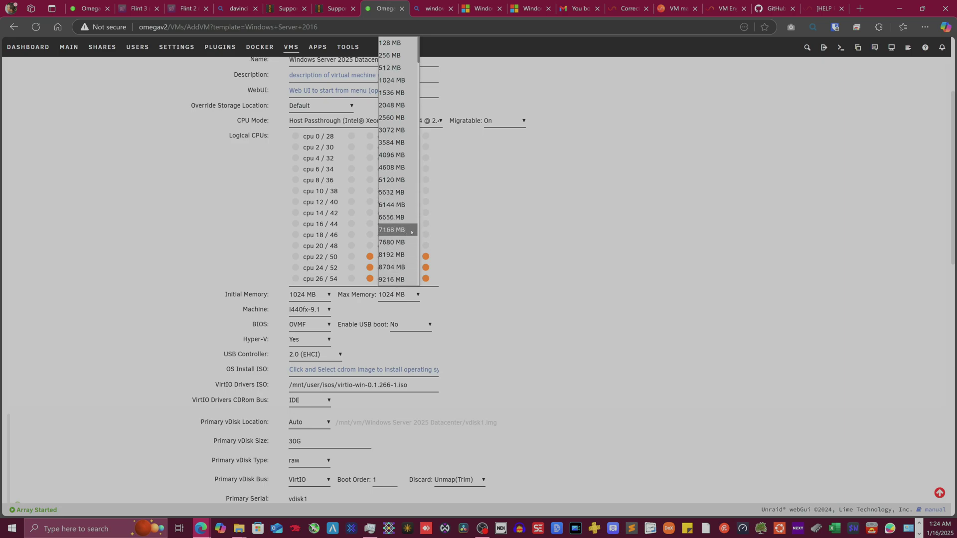
scroll(409, 249, down, 1)
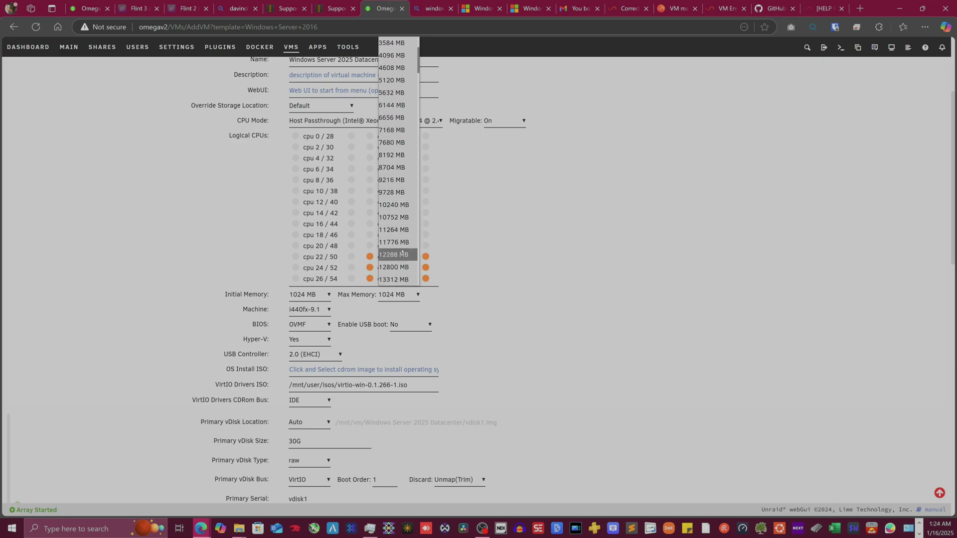
click(401, 253)
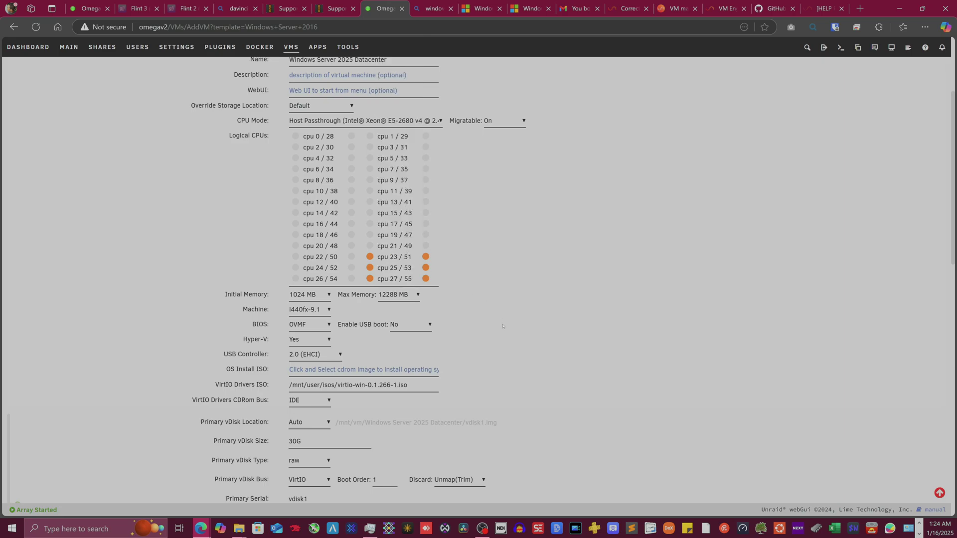
Select /mnt/user/isos/Windows Server 2025.iso as the OS install ISO.
scroll(503, 327, down, 1)
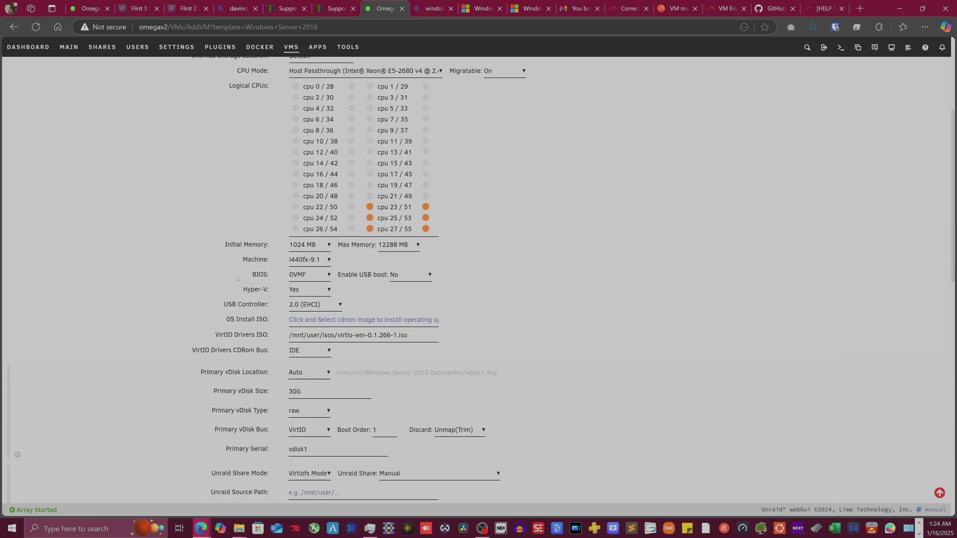
click(323, 320)
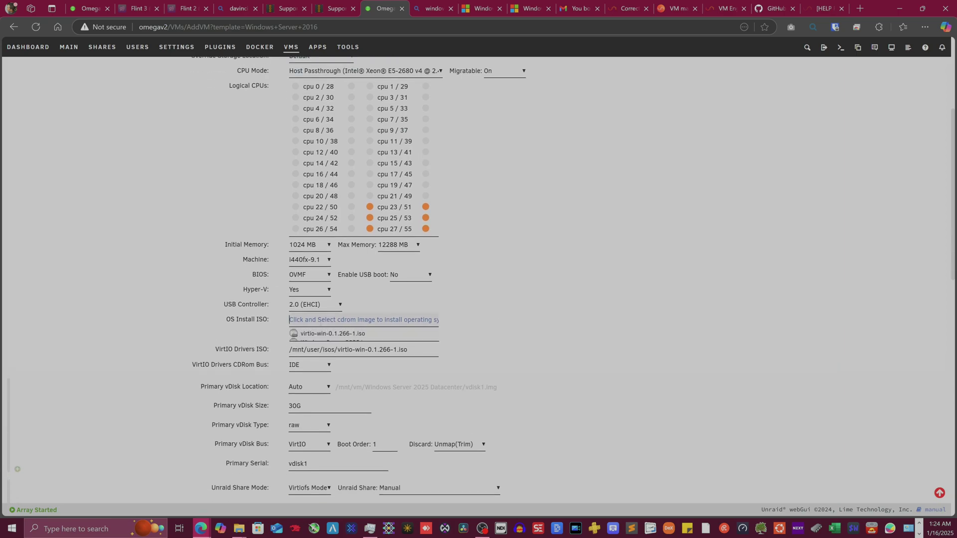
click(325, 342)
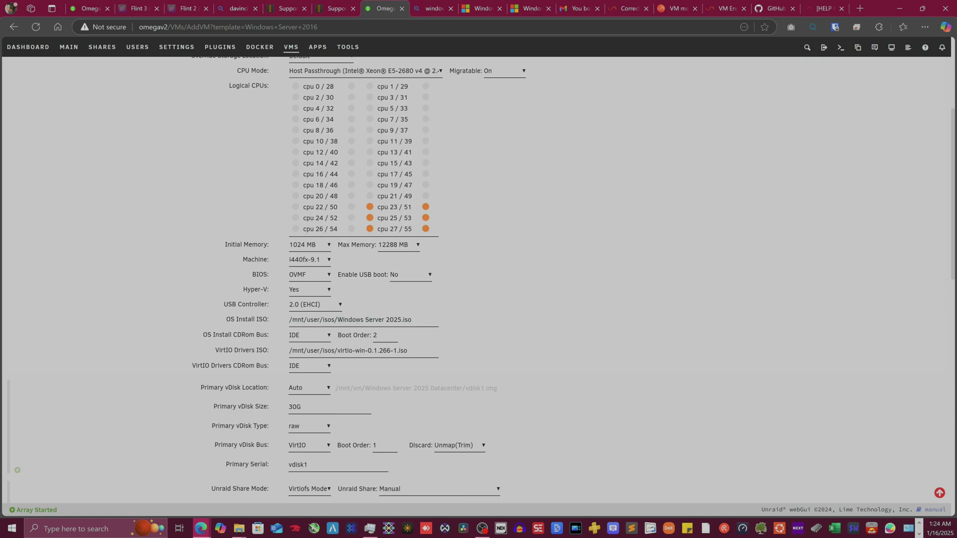
Review the bus options for the OS install CD-ROM and the VirtIO drivers CD-ROM.
scroll(246, 342, down, 1)
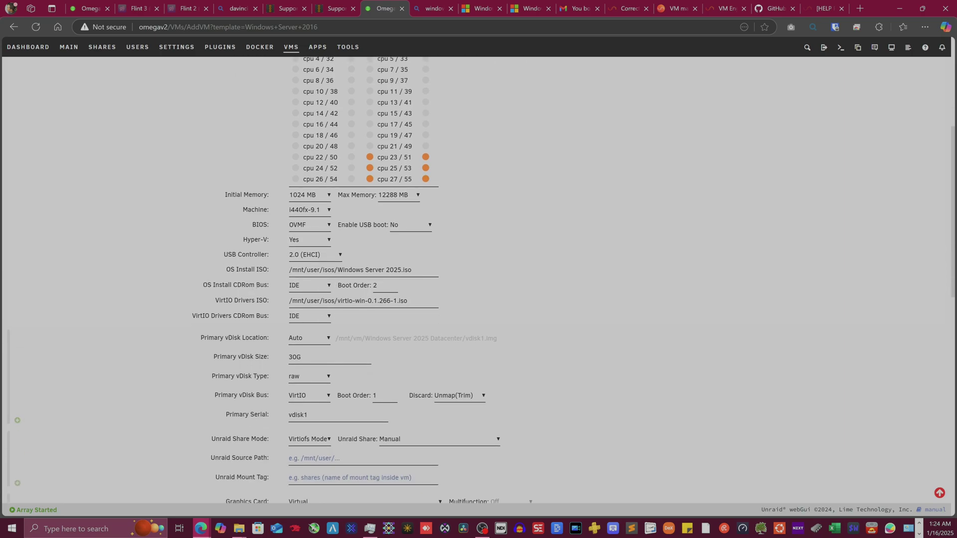
click(314, 290)
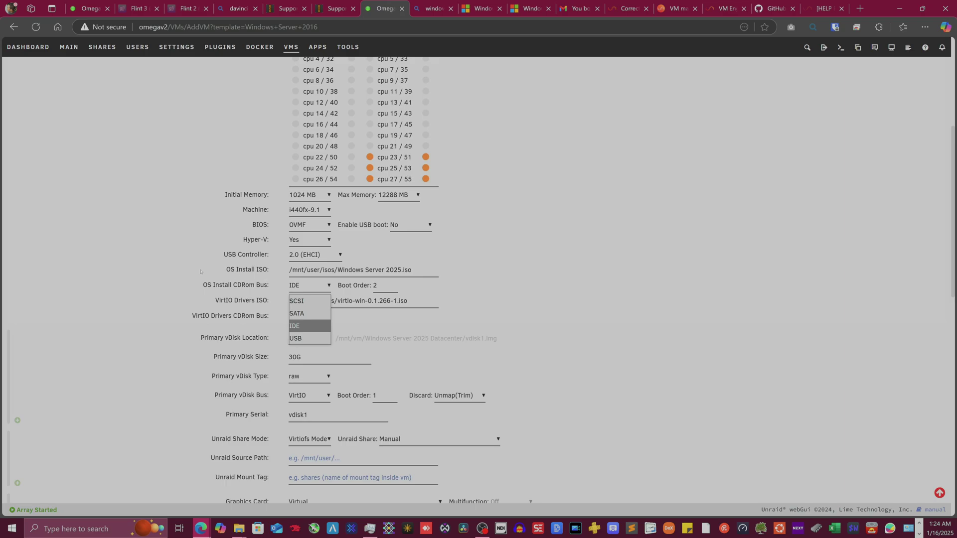
click(175, 263)
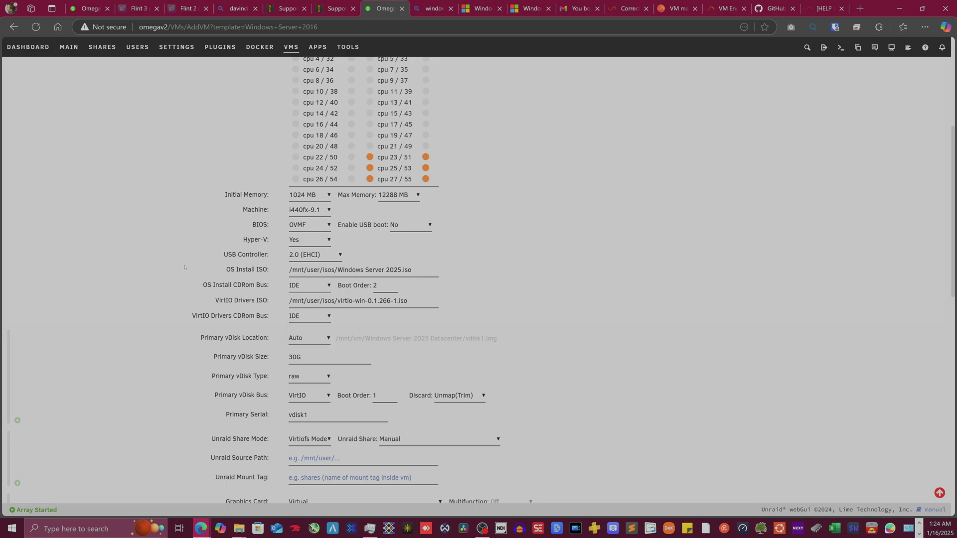
scroll(148, 262, down, 1)
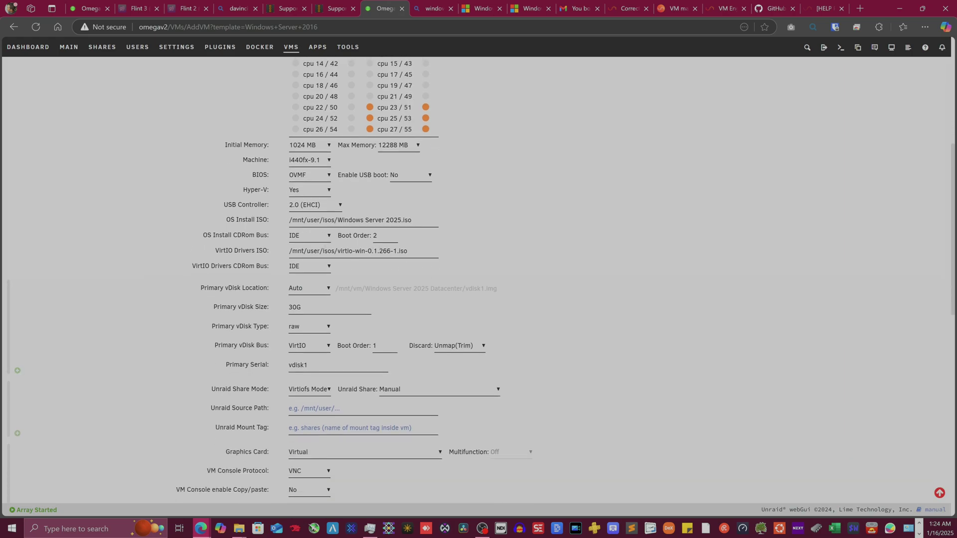
click(317, 269)
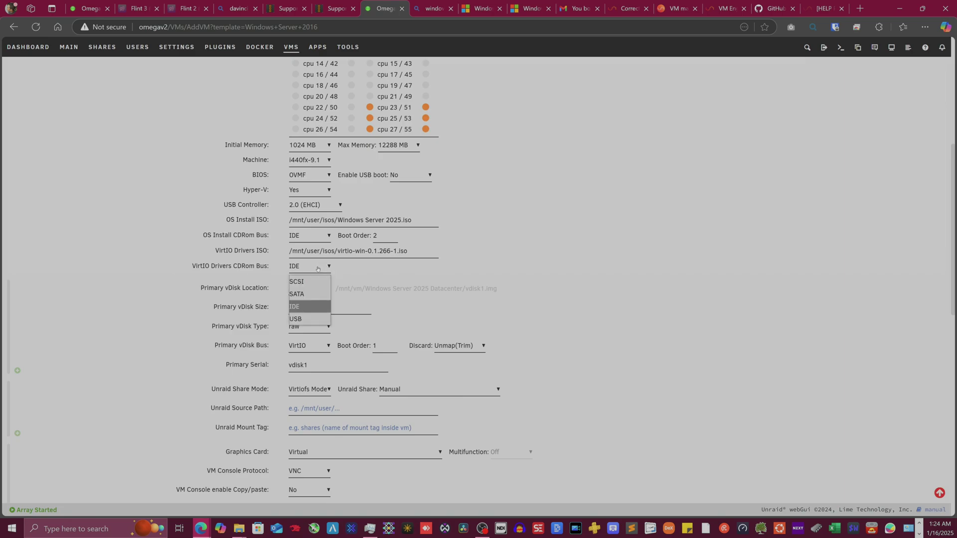
click(262, 275)
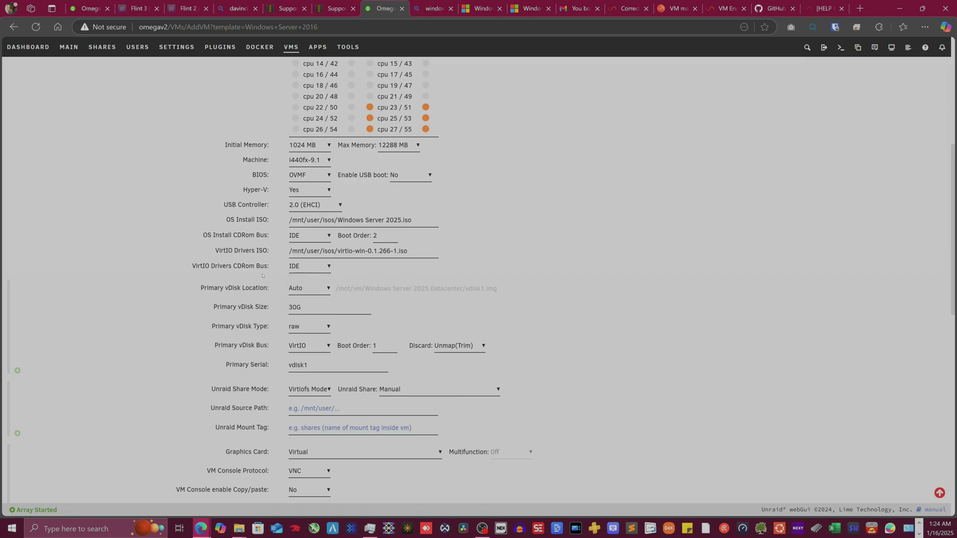
Try the Manual option for the primary vDisk location and restore Auto.
click(310, 288)
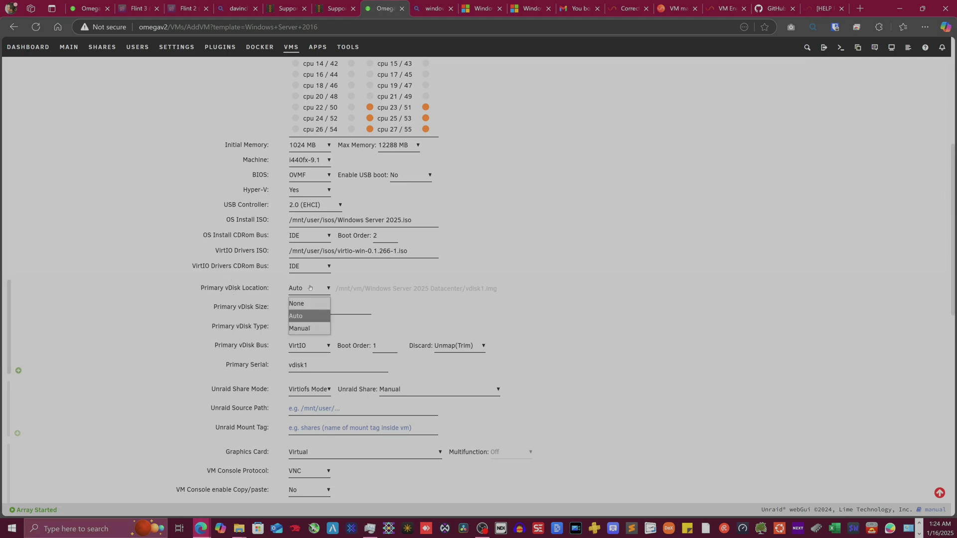
key(Down)
key(Return)
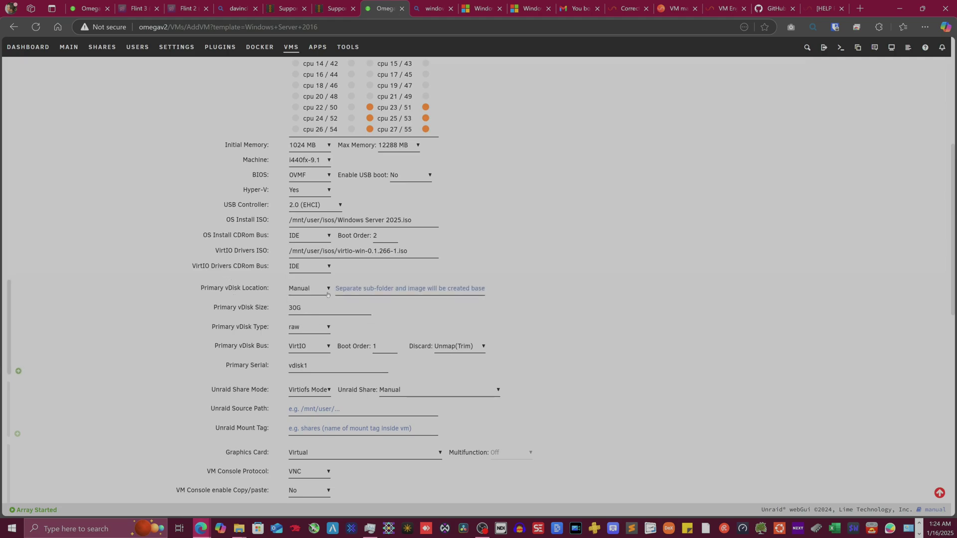
click(329, 288)
key(Up)
key(Return)
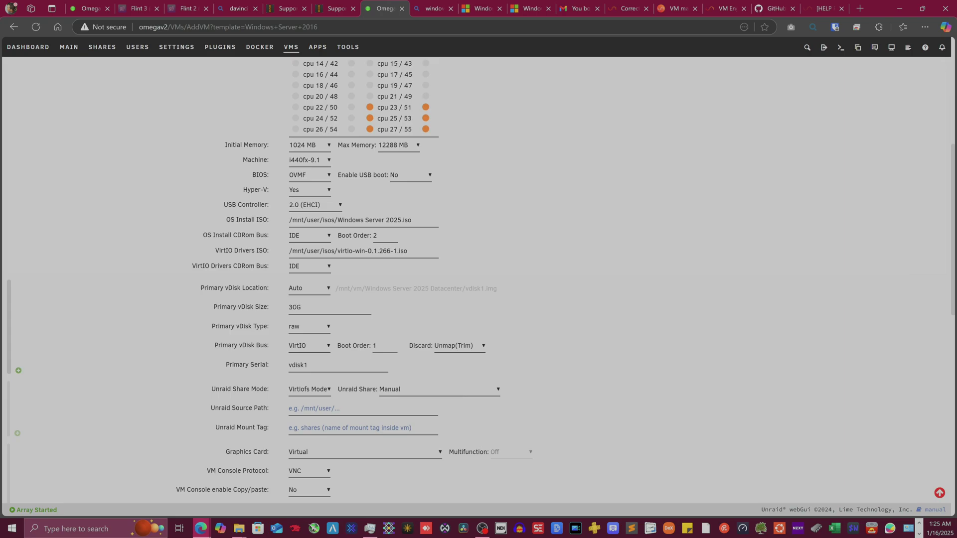
Set the primary vDisk size to 500G and check the disk's type and bus options.
drag(296, 307, 254, 303)
text(500)
click(319, 329)
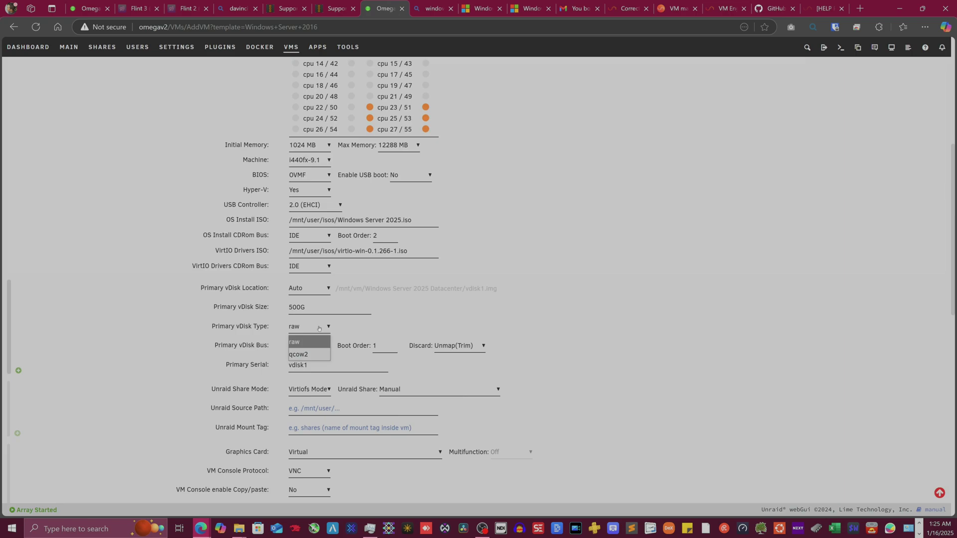
click(317, 332)
click(320, 348)
click(322, 348)
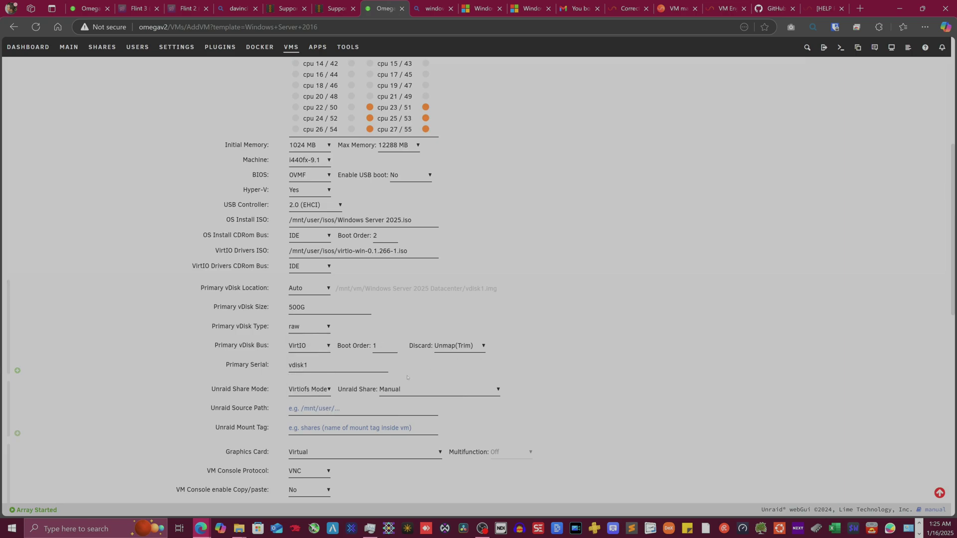
Review which Unraid shares can be passed through to the VM.
scroll(398, 339, down, 1)
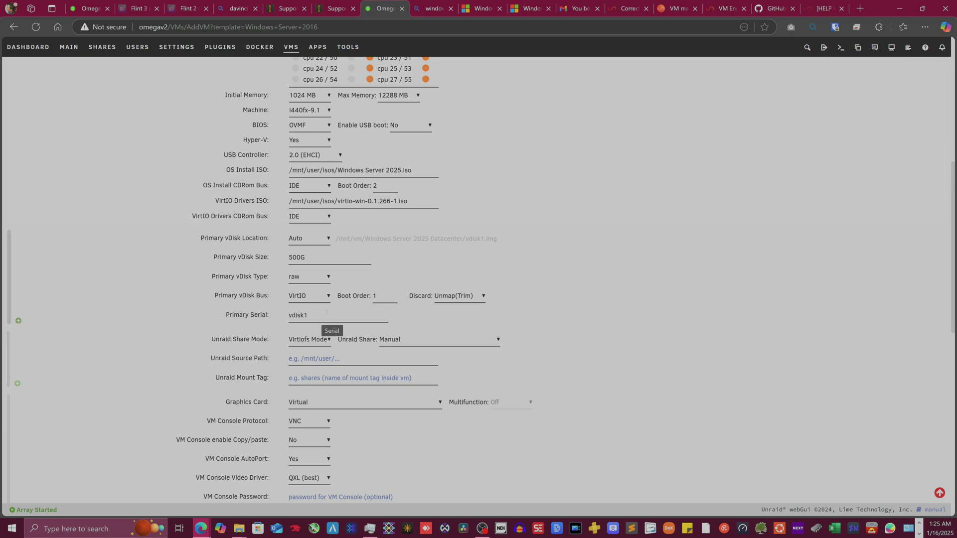
scroll(326, 312, down, 1)
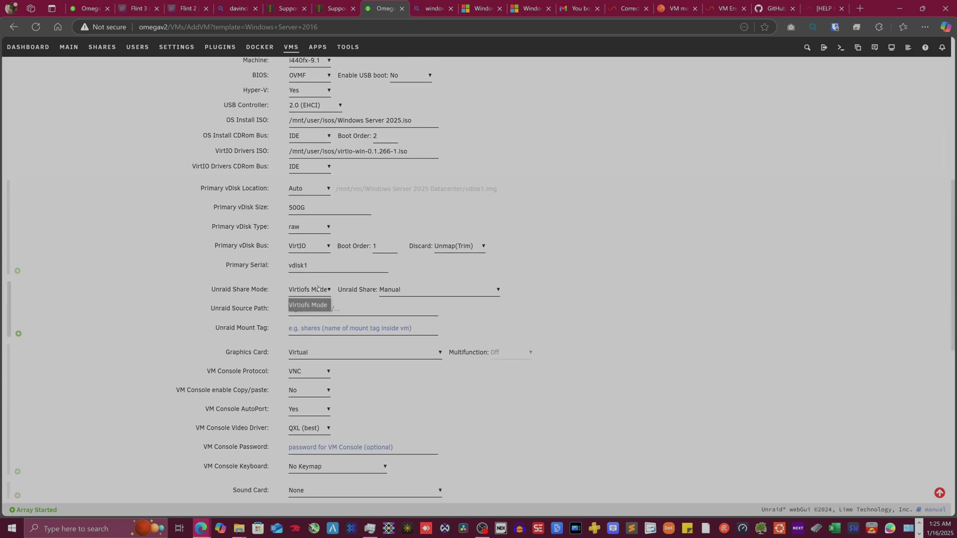
click(434, 291)
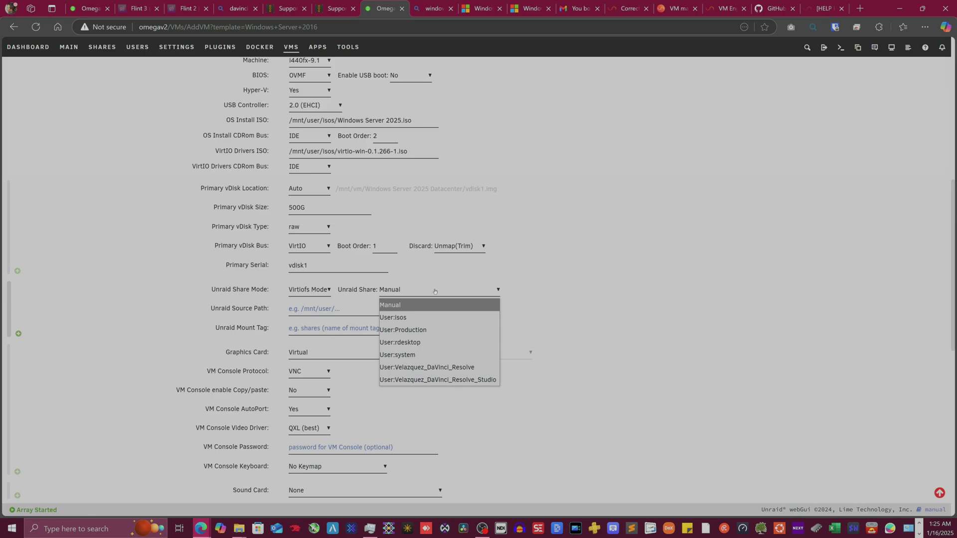
click(435, 291)
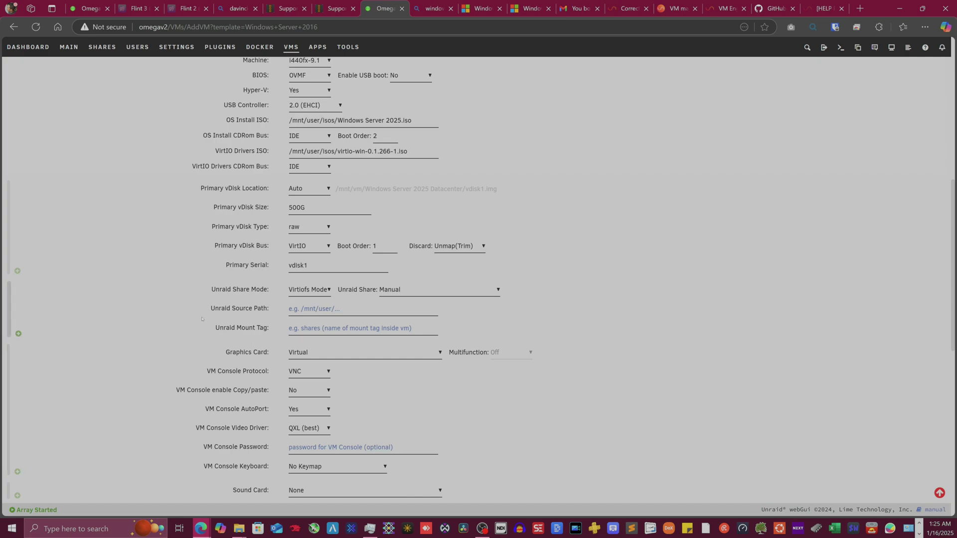
Try the NVIDIA GeForce RTX 3060 Lite Hash Rate (05:00.0) as the VM's graphics card and restore Virtual.
scroll(262, 332, down, 1)
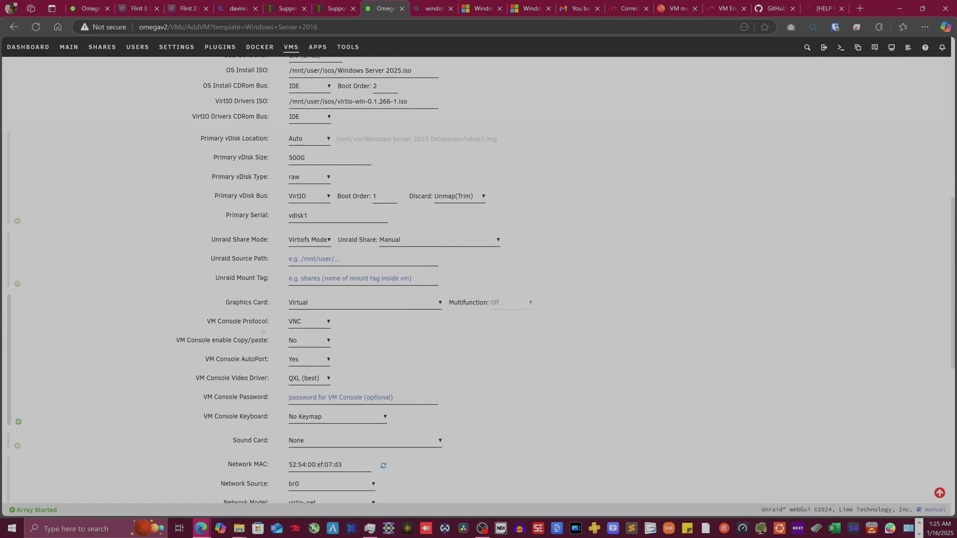
click(369, 303)
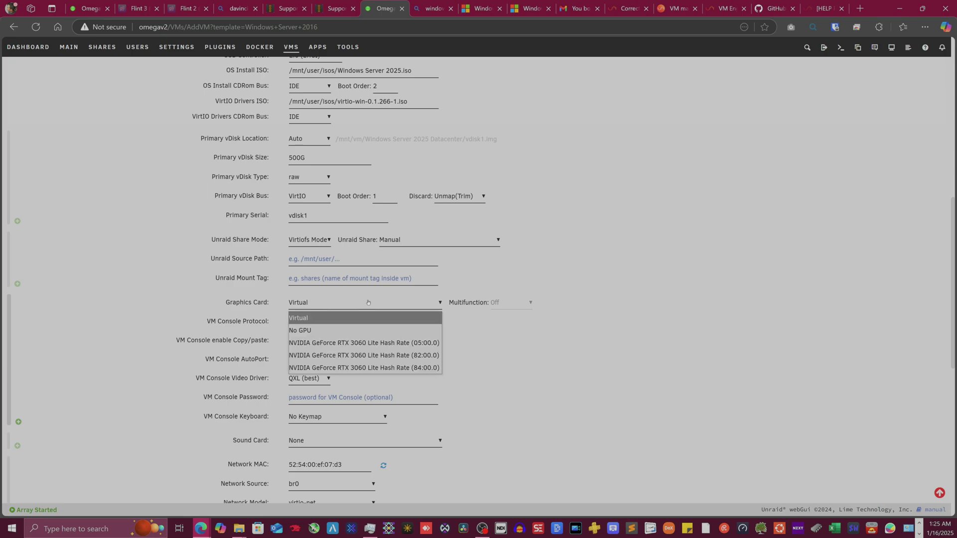
click(368, 302)
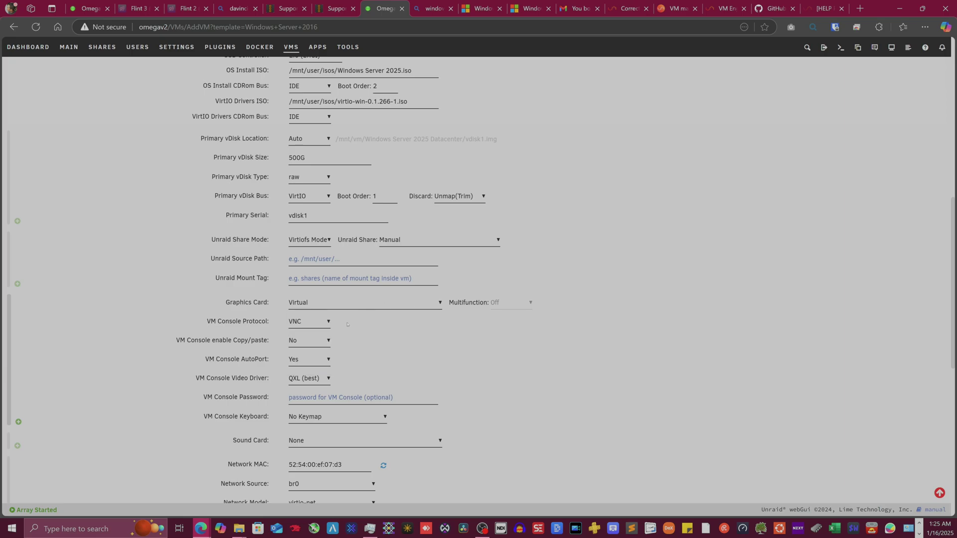
click(378, 301)
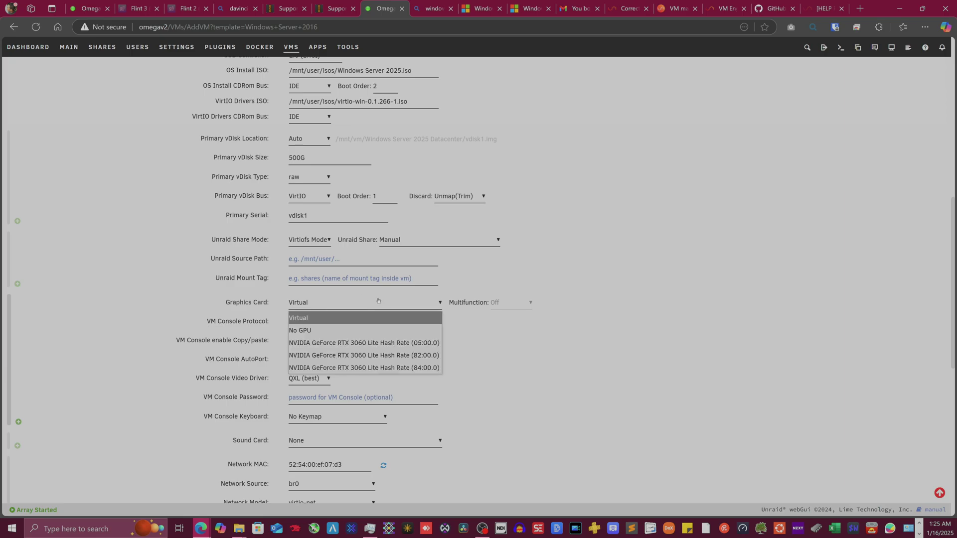
click(369, 342)
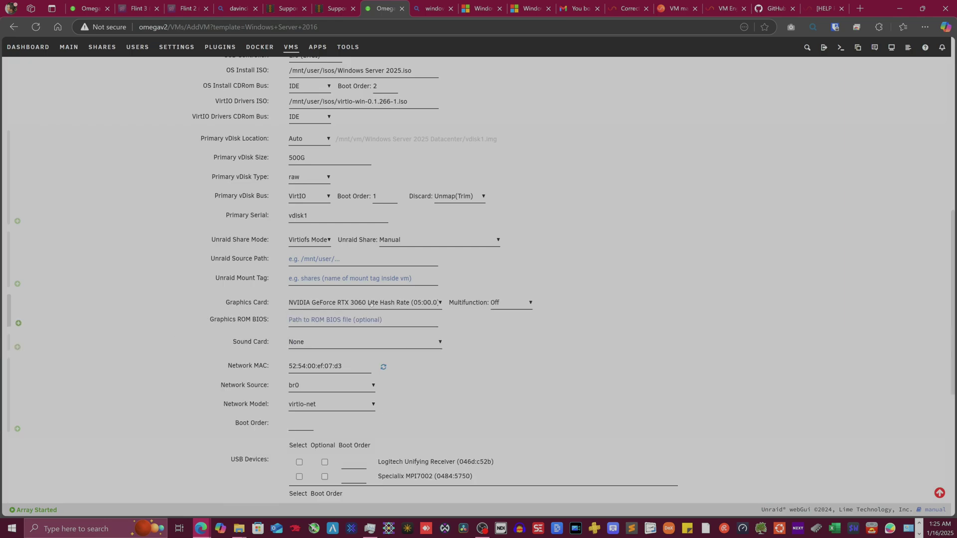
click(372, 303)
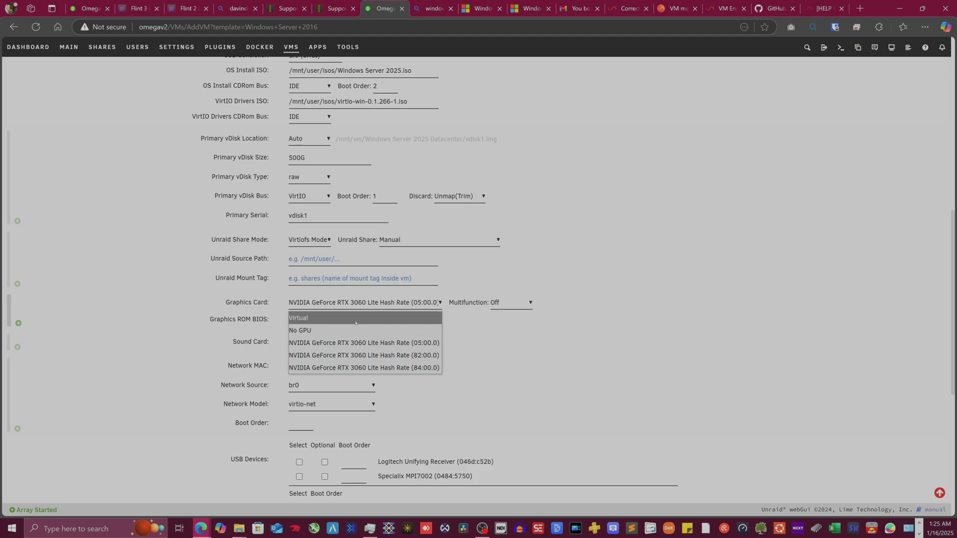
click(356, 317)
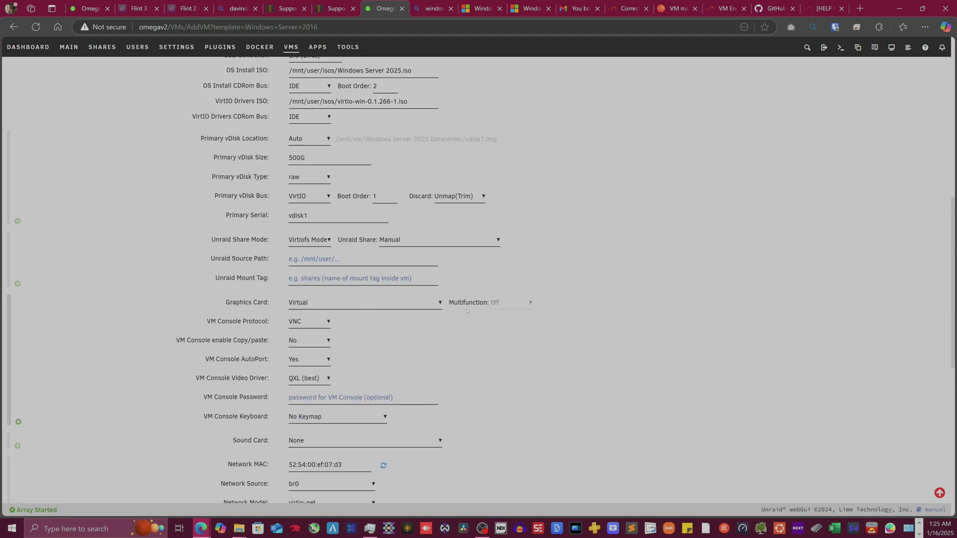
Configure the VM console with the VNC protocol, QXL (best) video driver, a console password and the English-United States (en-us) keyboard.
click(314, 325)
click(361, 342)
scroll(181, 378, down, 2)
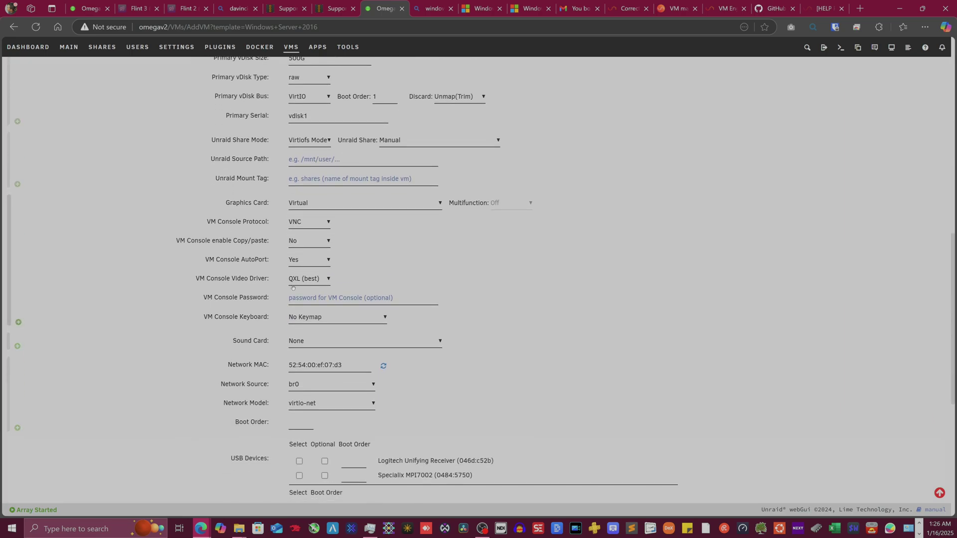
click(309, 278)
click(146, 285)
scroll(349, 299, down, 1)
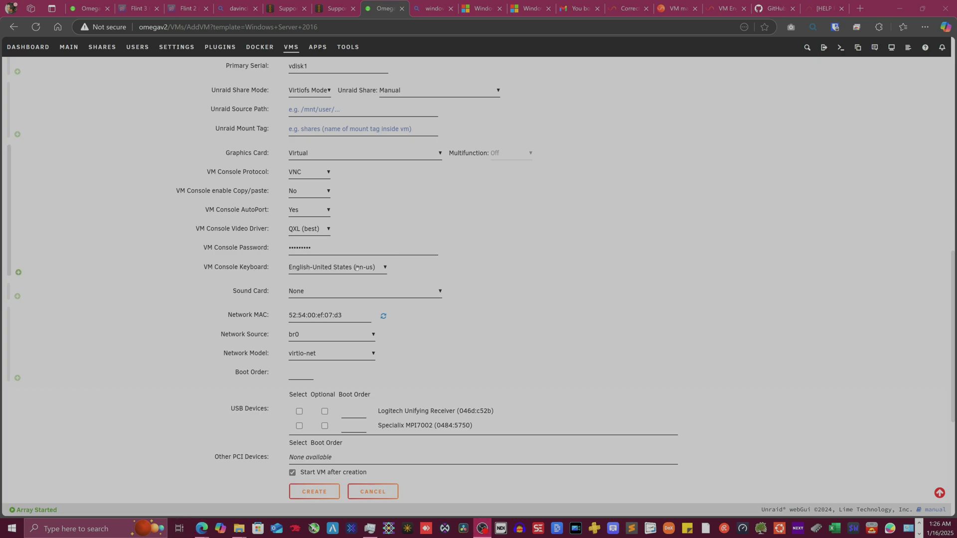
Review the sound cards available to the VM and keep None.
click(312, 293)
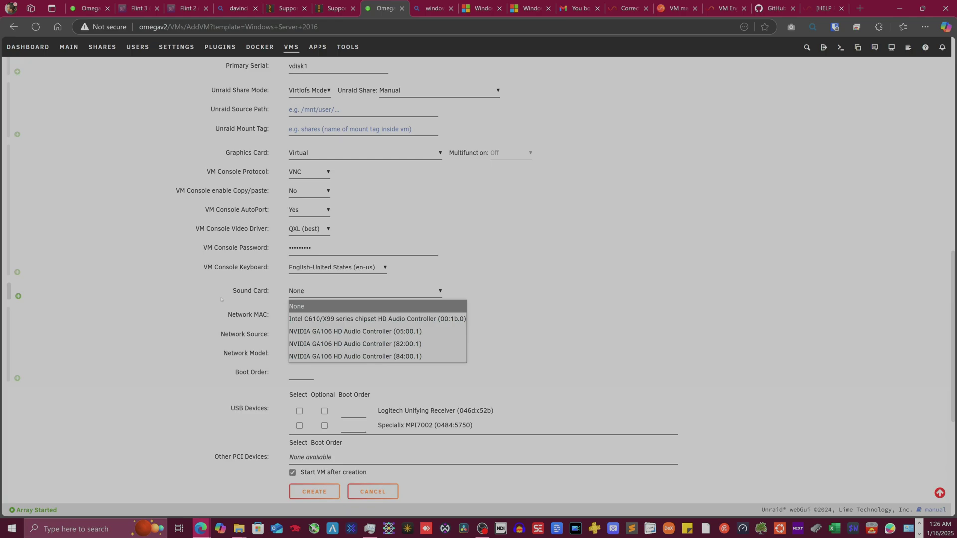
click(221, 299)
Read the Unraid Docs guidance on basic VM creation, covering graphics cards, sound cards and USB devices.
scroll(613, 284, down, 15)
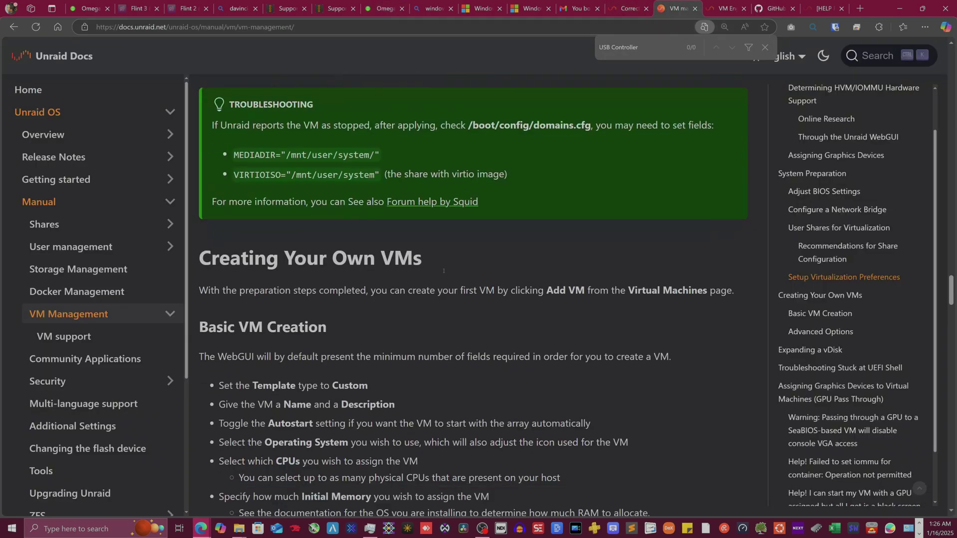
scroll(613, 284, down, 12)
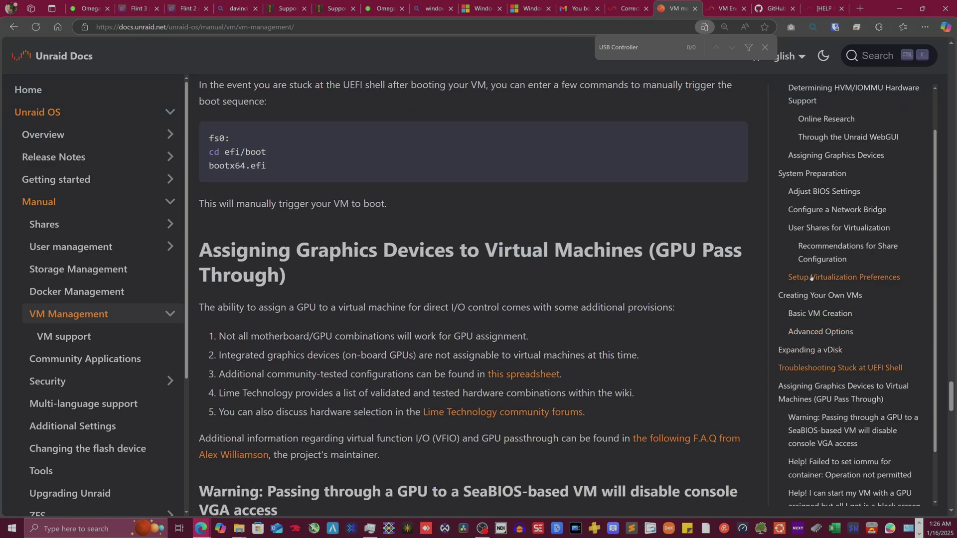
click(818, 252)
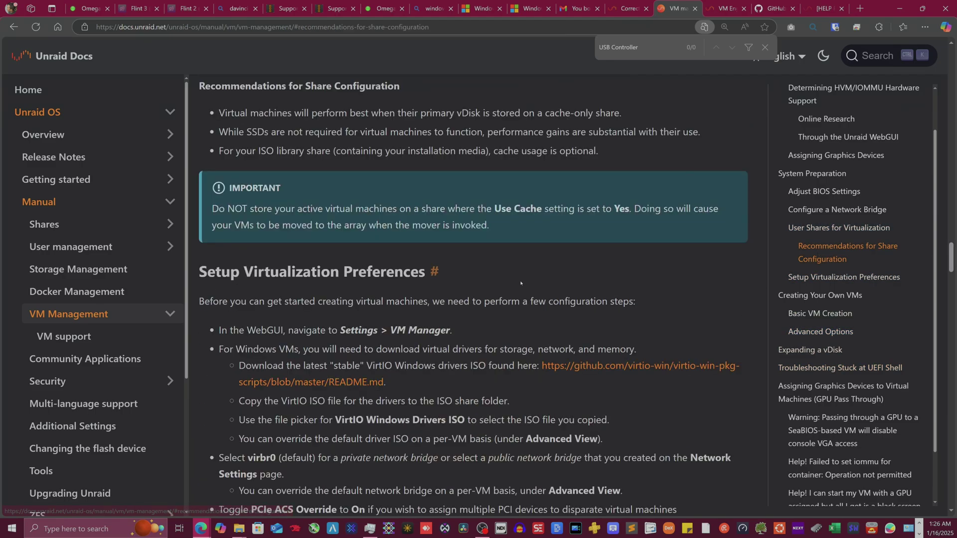
scroll(448, 274, down, 7)
scroll(521, 283, down, 9)
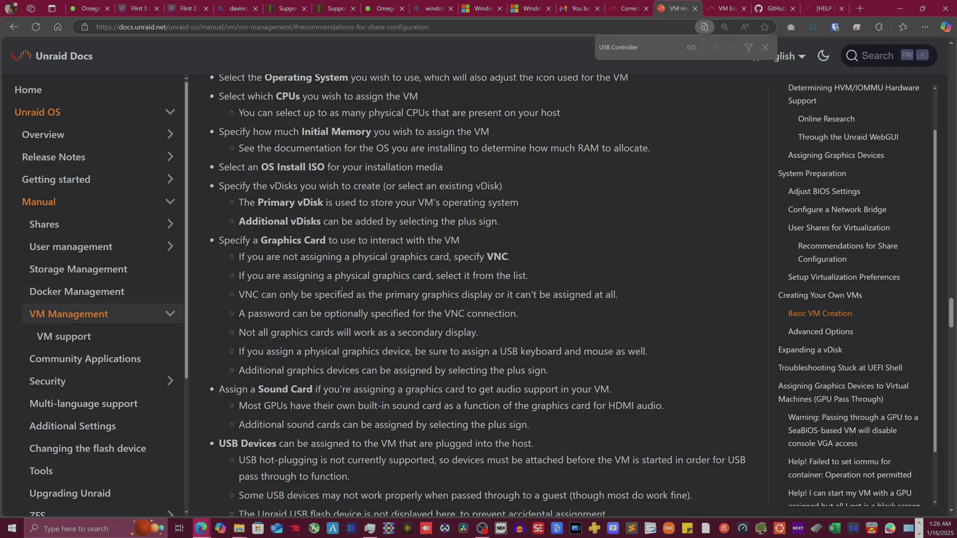
scroll(324, 272, down, 1)
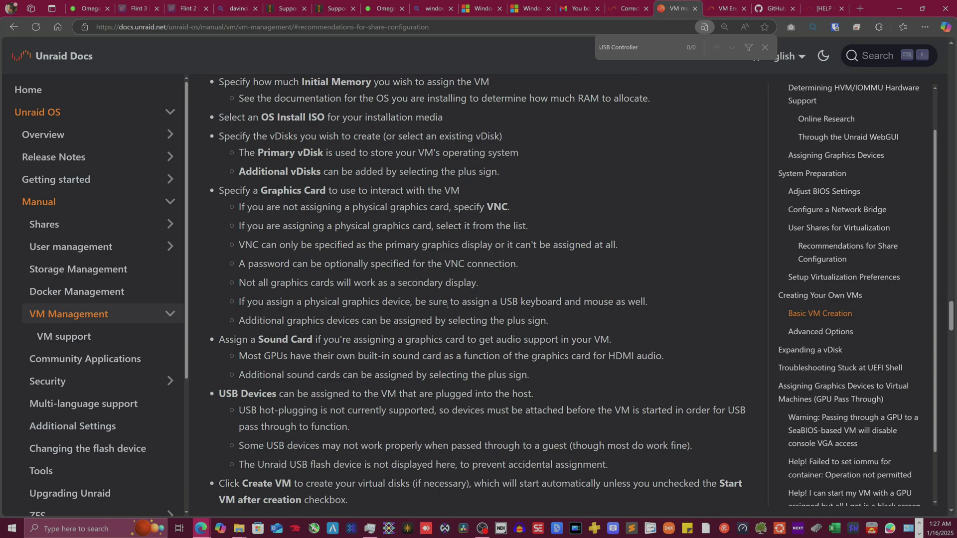
scroll(401, 294, down, 1)
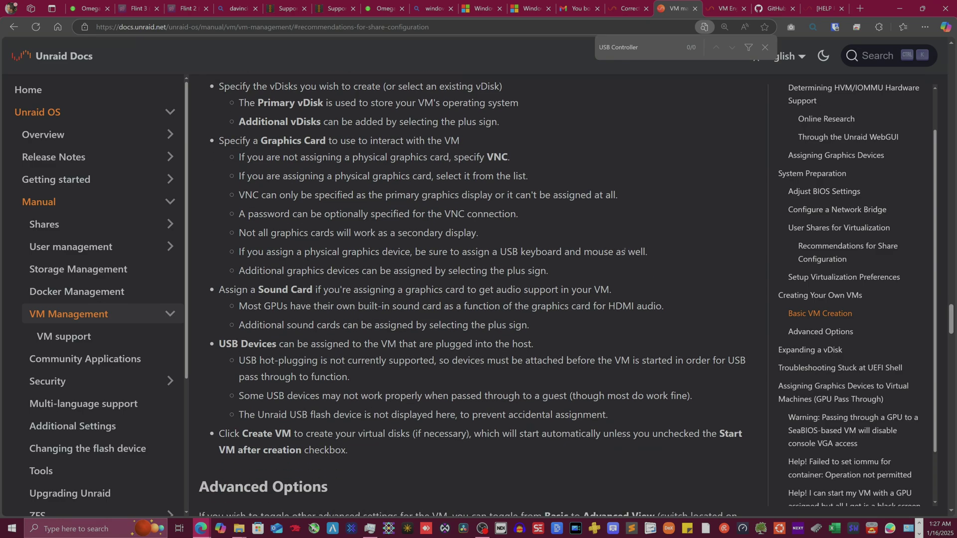
scroll(330, 269, down, 1)
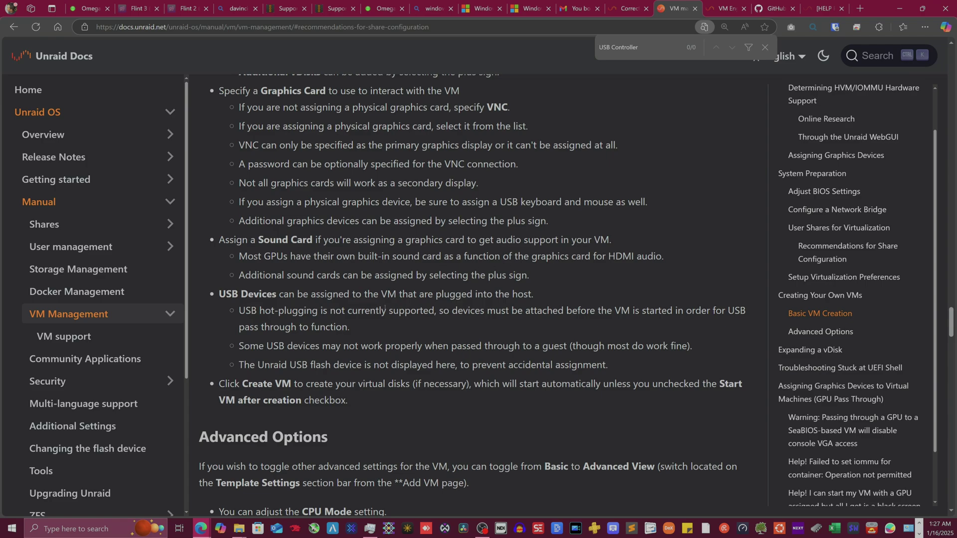
Return to the VM creation form and review the network model options, keeping virtio-net.
click(492, 4)
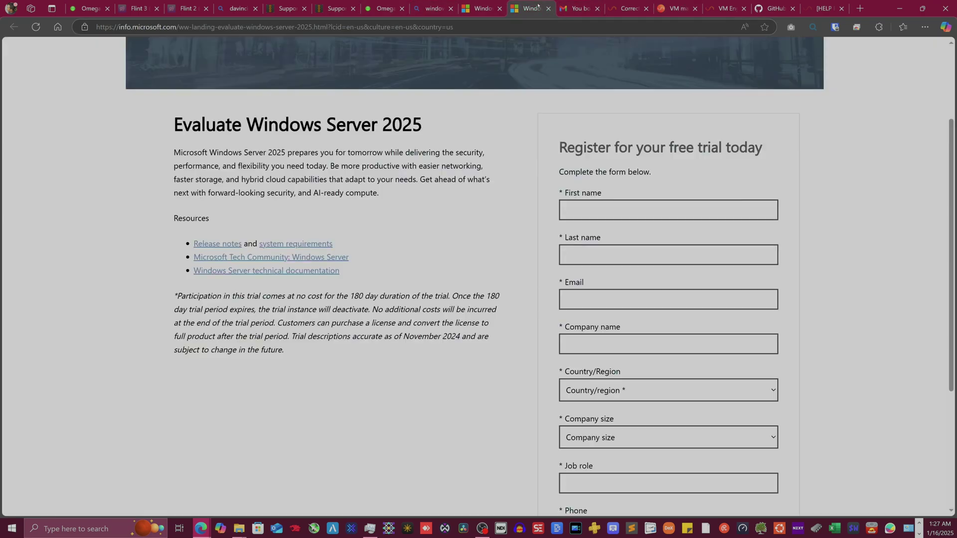
click(528, 8)
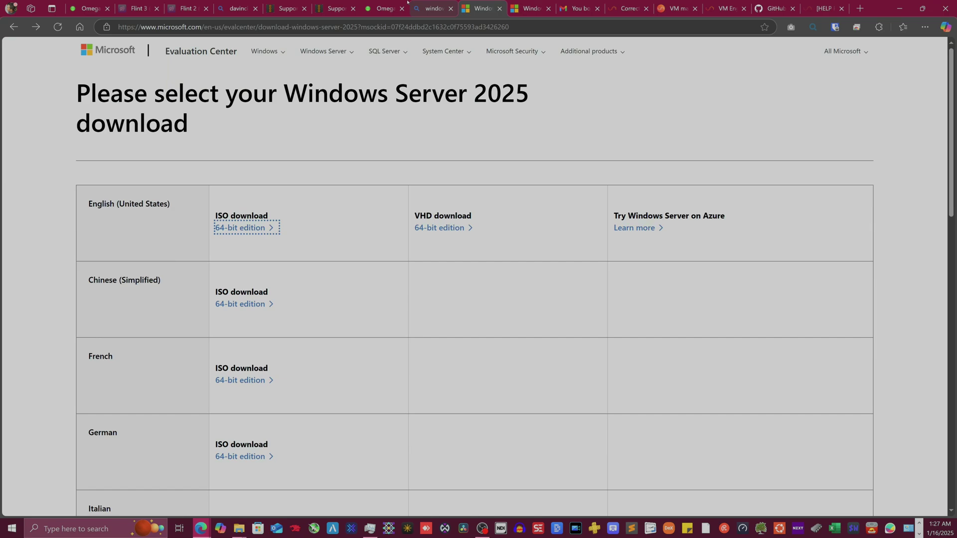
click(394, 4)
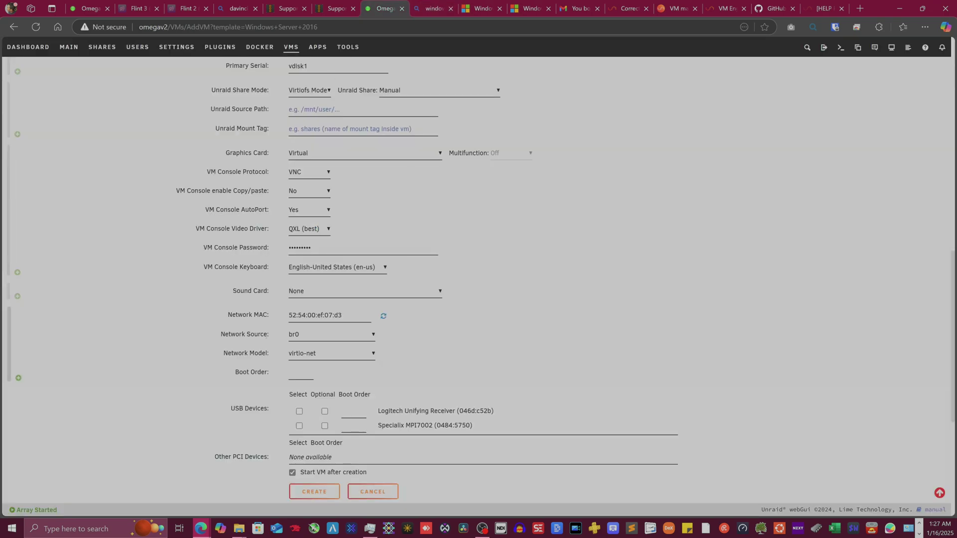
scroll(478, 279, down, 1)
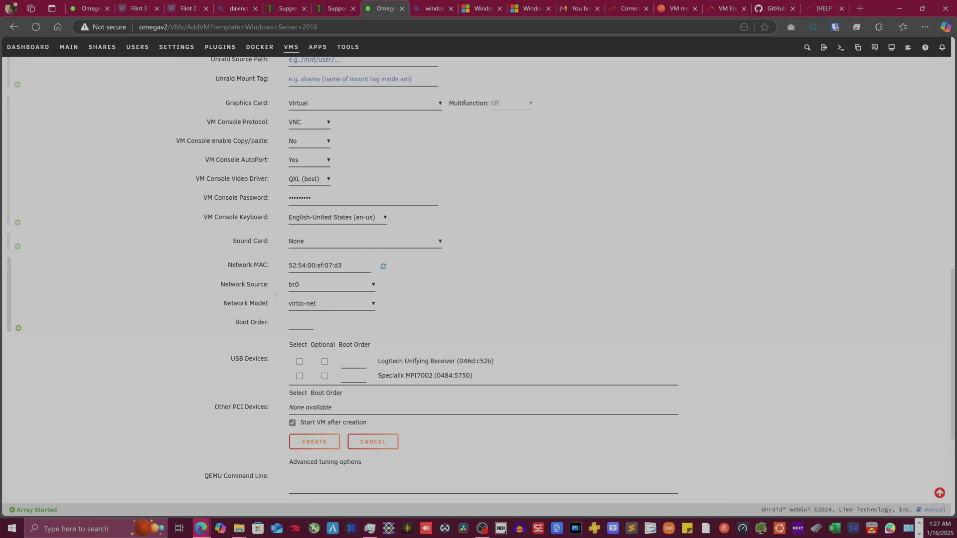
scroll(275, 293, down, 1)
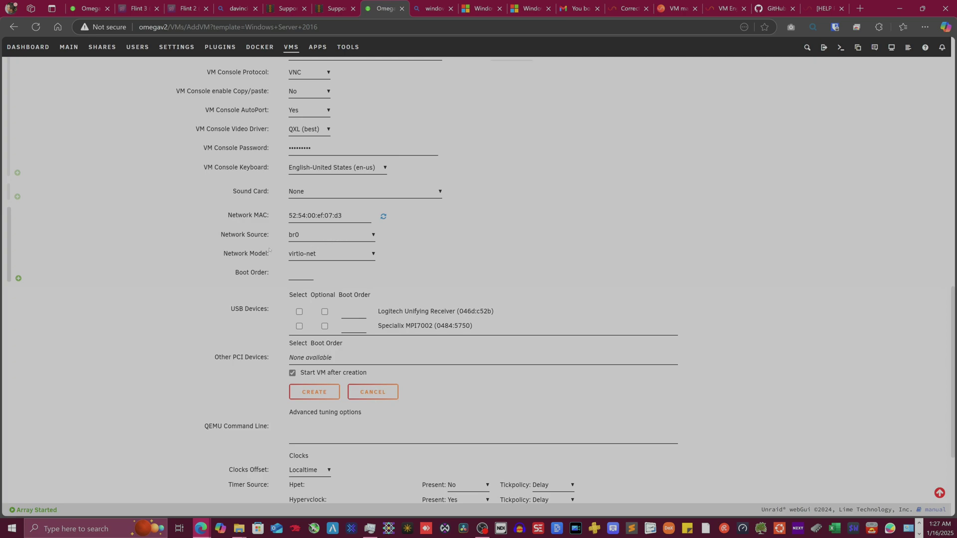
click(356, 258)
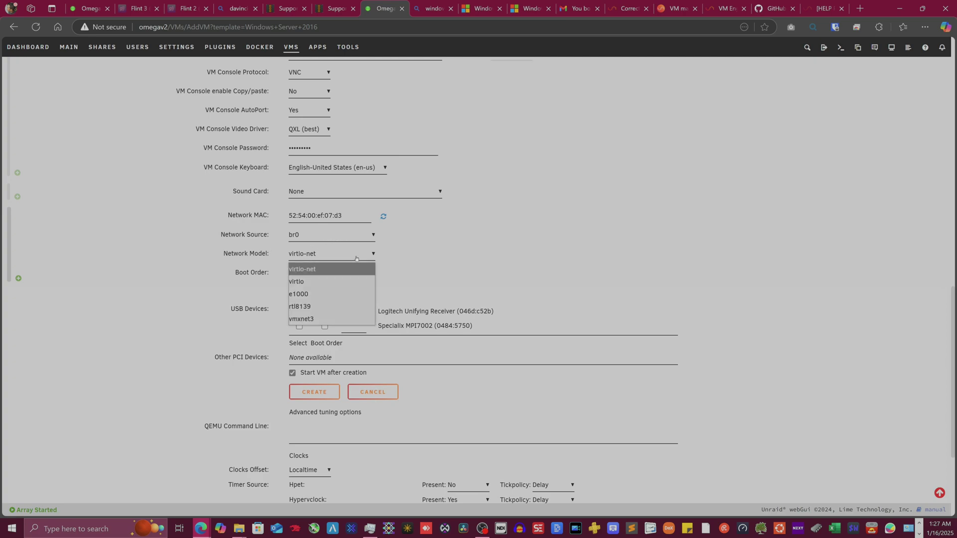
click(357, 258)
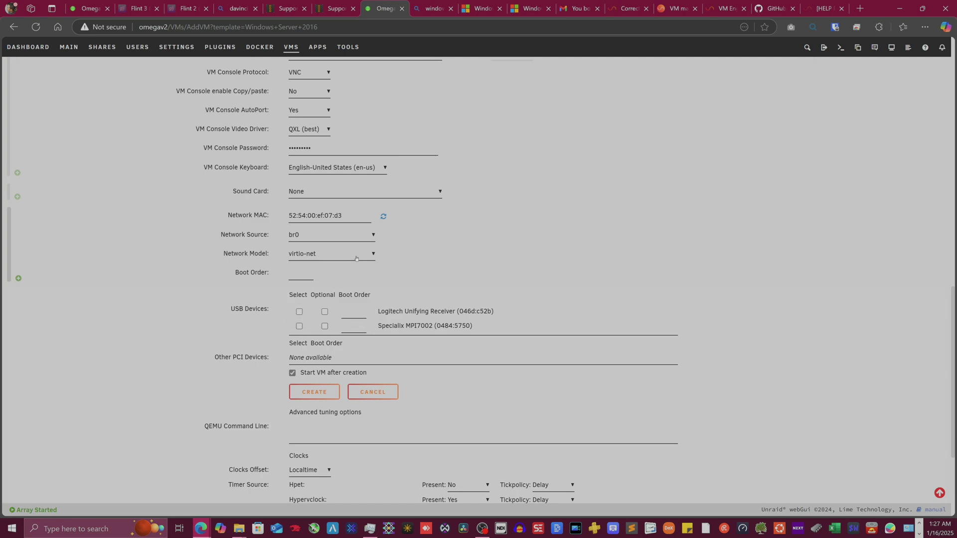
Look over the remaining USB, clock and Evdev settings and try to create the VM with Start VM after creation enabled.
scroll(260, 274, down, 1)
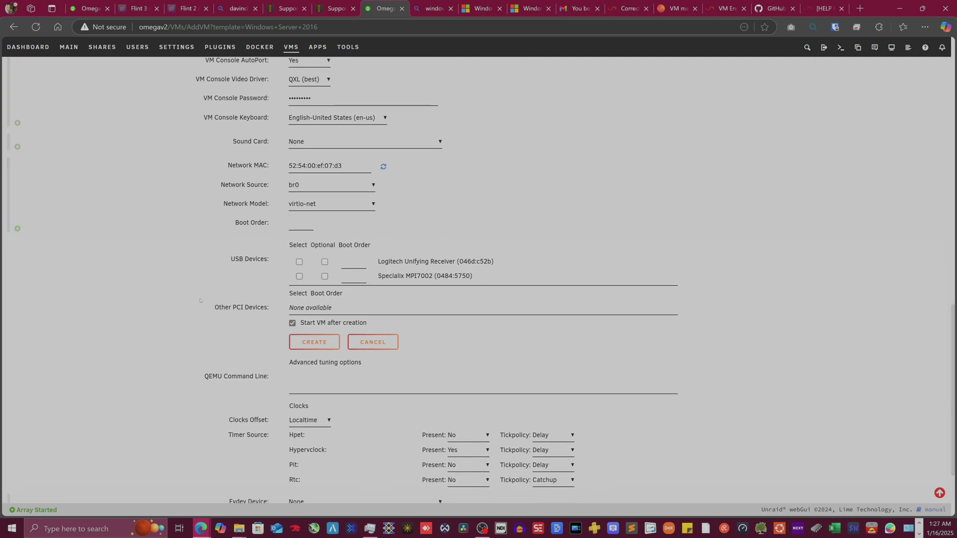
scroll(268, 256, down, 1)
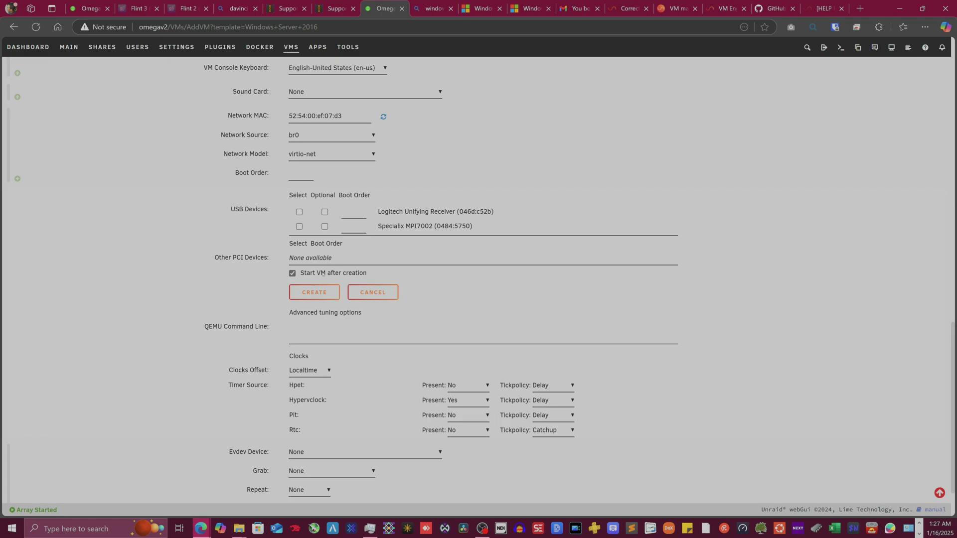
scroll(275, 303, down, 1)
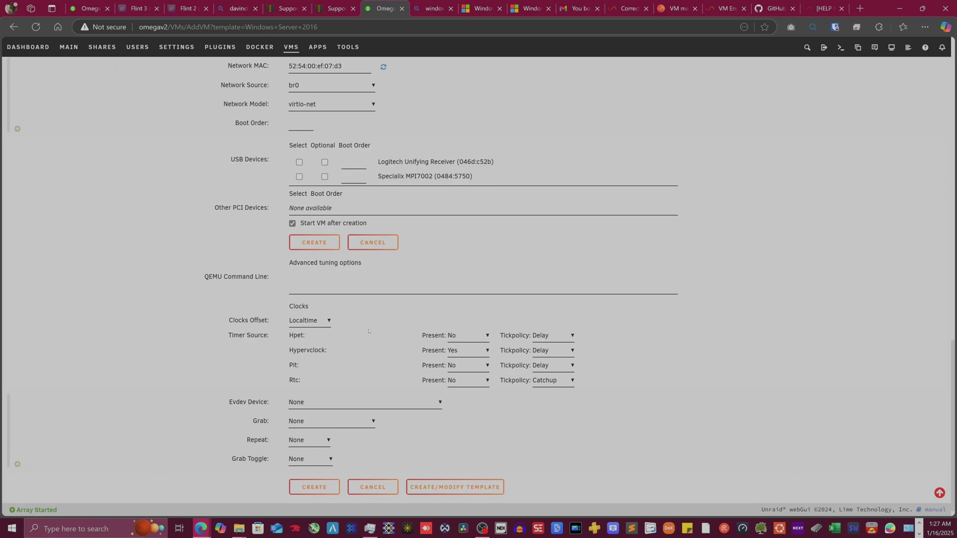
scroll(346, 377, down, 1)
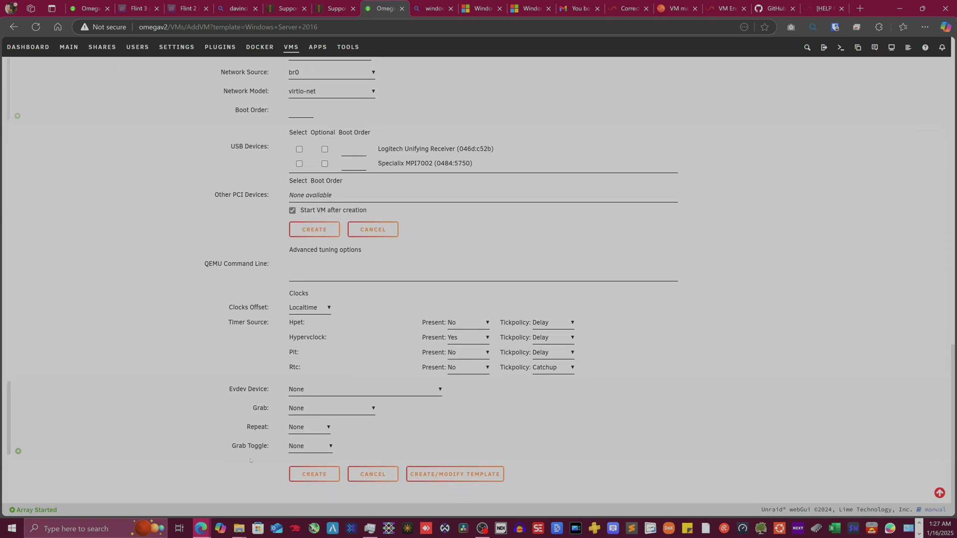
scroll(302, 349, up, 2)
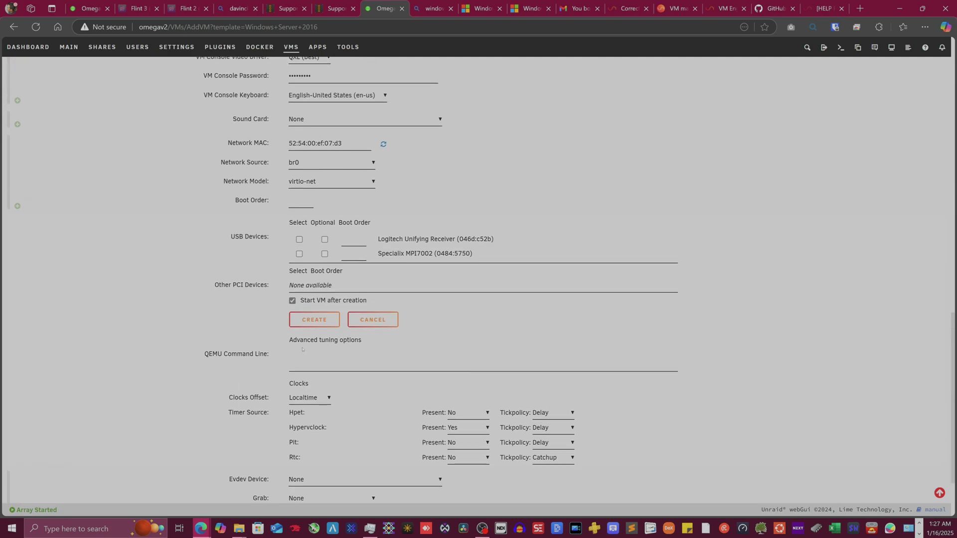
scroll(302, 349, down, 2)
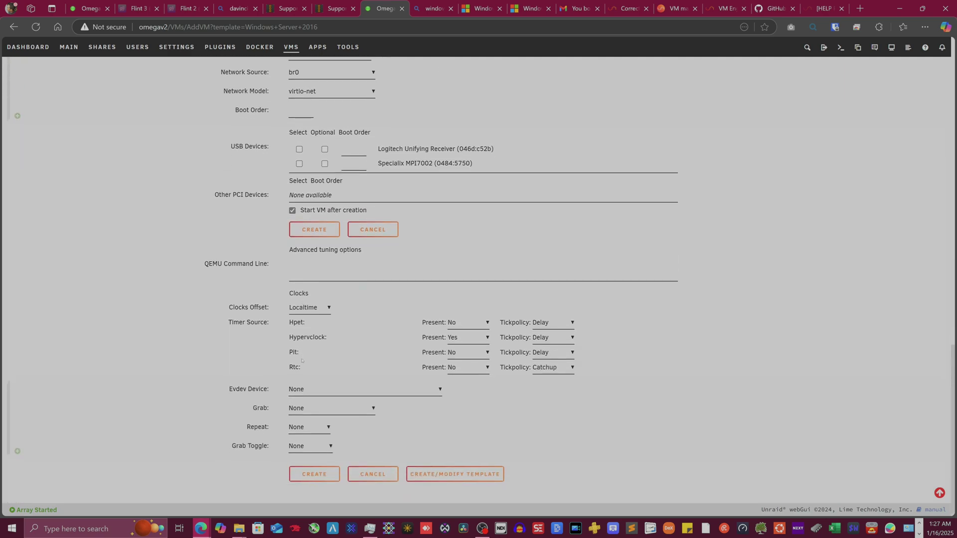
click(323, 472)
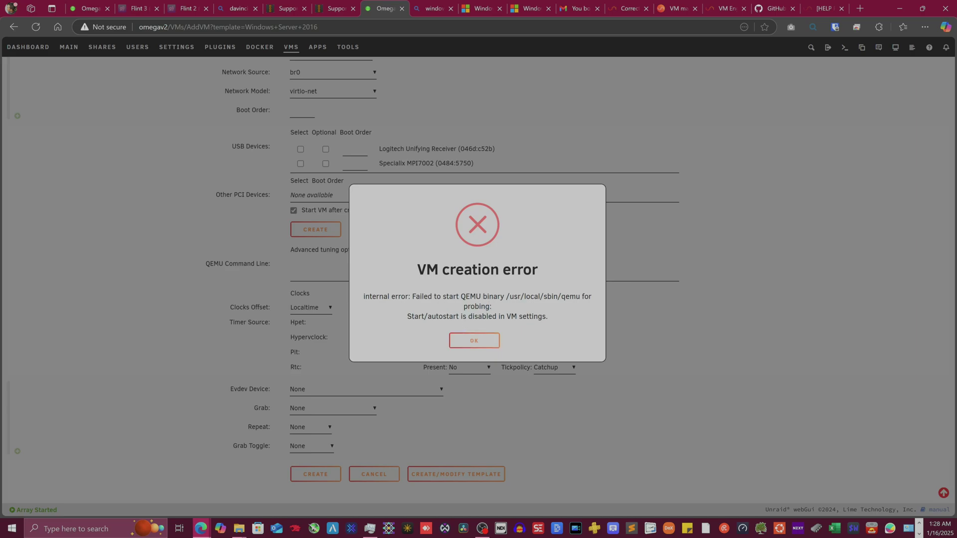
click(470, 341)
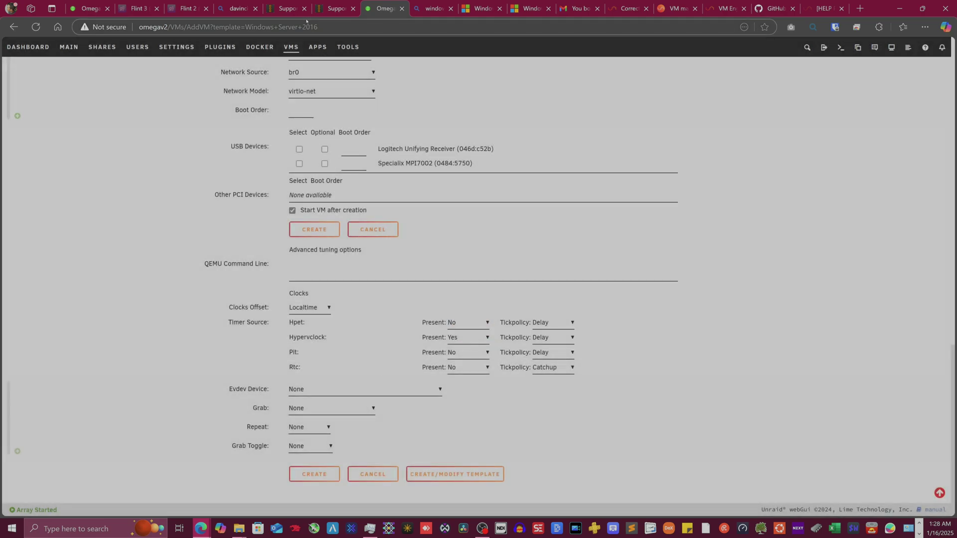
Open the server's VM Manager settings in a separate browser tab, leaving the VM creation form open.
right_click(181, 48)
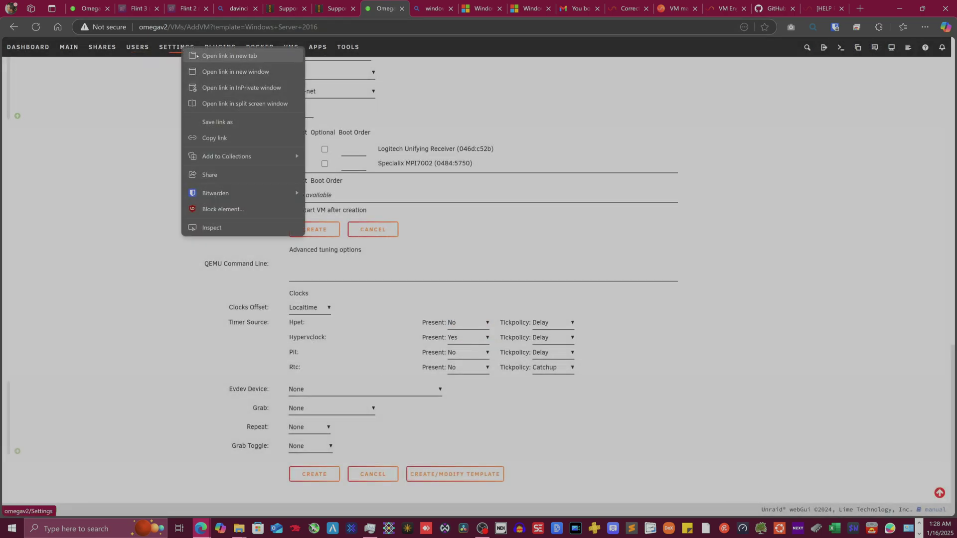
click(219, 56)
click(413, 8)
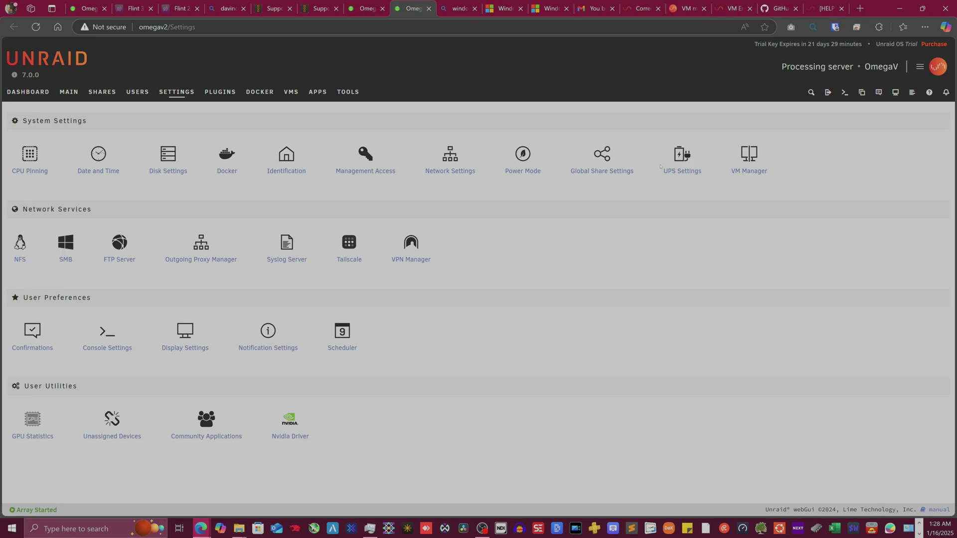
click(766, 150)
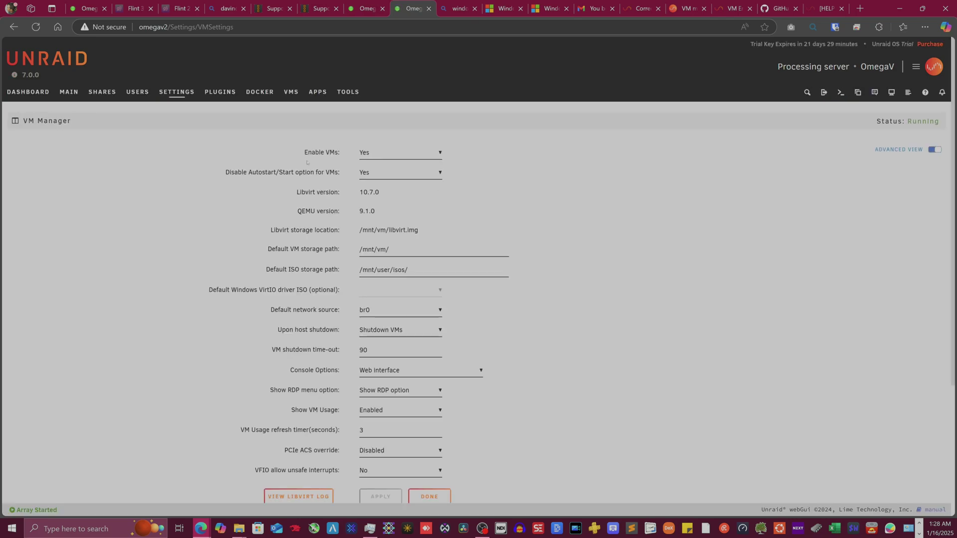
Set Disable Autostart/Start option for VMs to No in the VM Manager settings and apply the change.
click(398, 174)
click(399, 188)
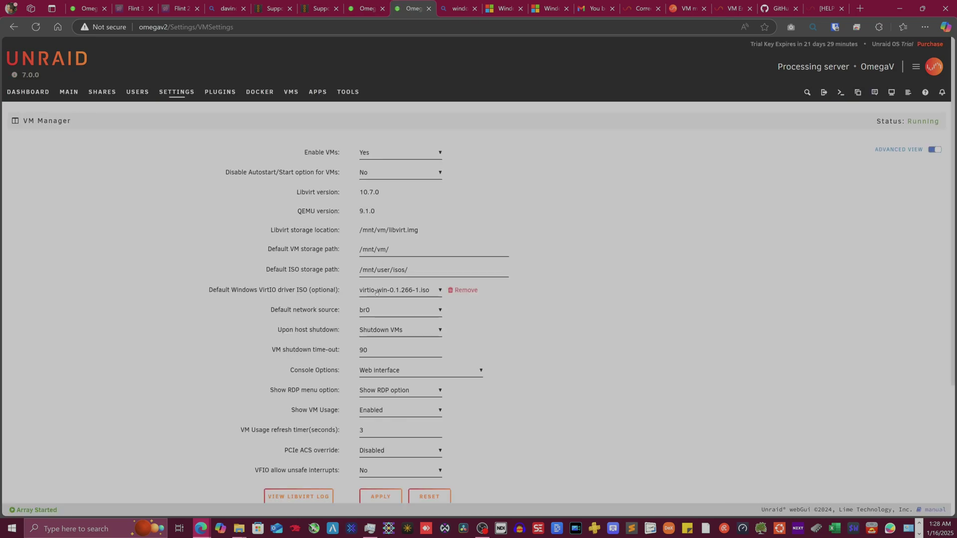
click(379, 496)
Return to the open VM creation form and try to create the VM again.
click(358, 2)
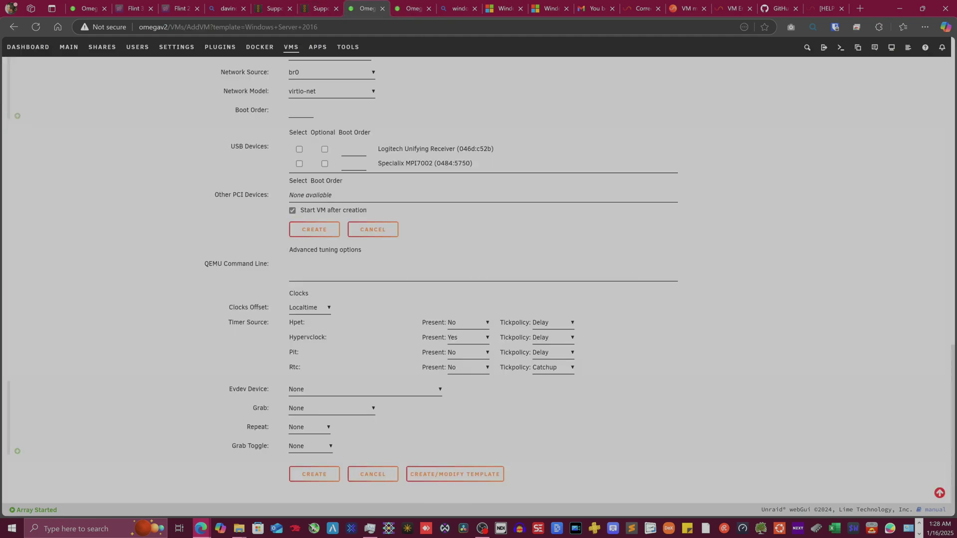
click(317, 478)
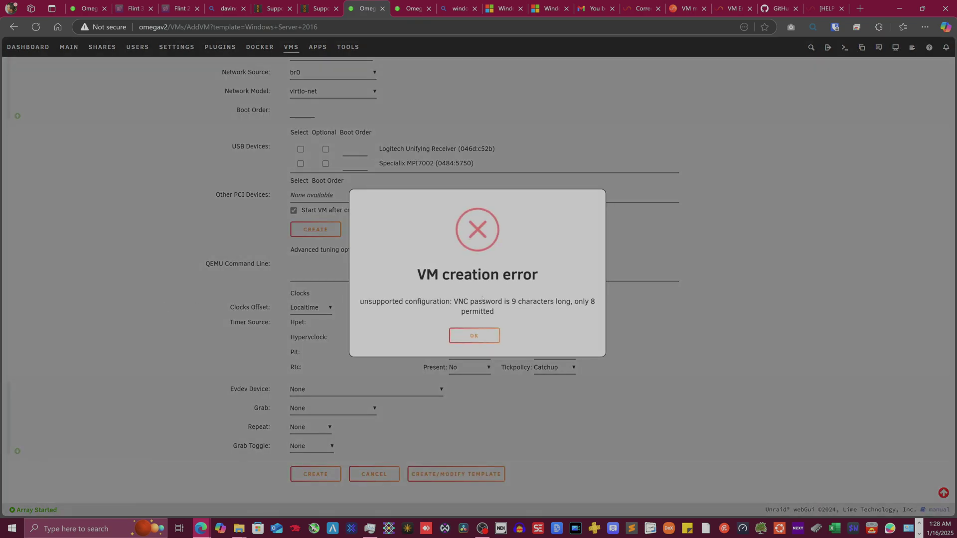
click(477, 338)
Replace the VM console password with one eight characters long and create the VM with Start VM after creation enabled.
scroll(260, 349, up, 6)
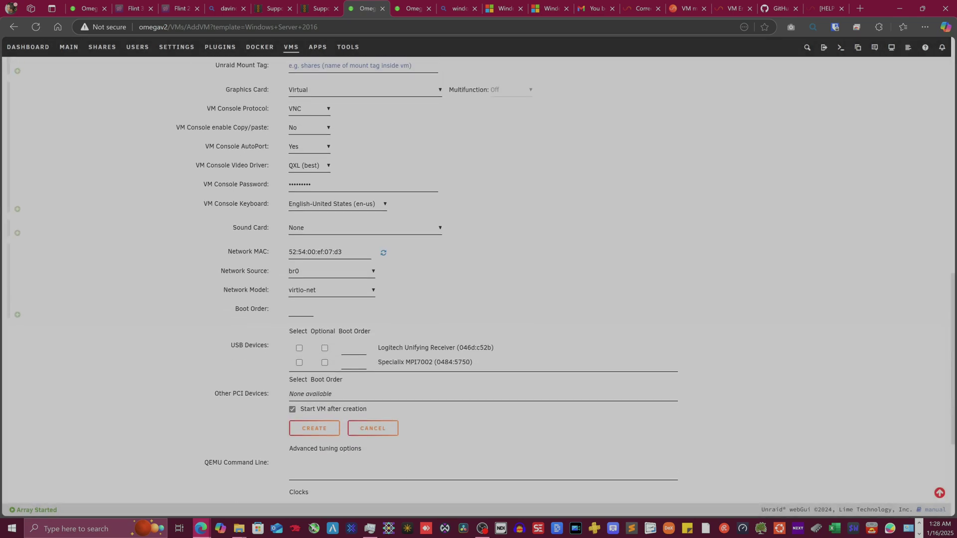
scroll(259, 348, up, 1)
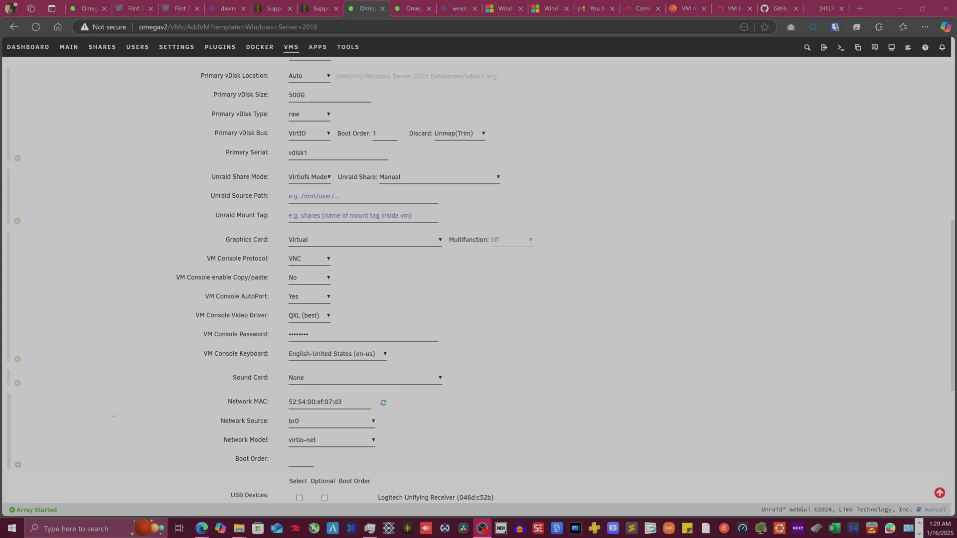
scroll(110, 418, down, 7)
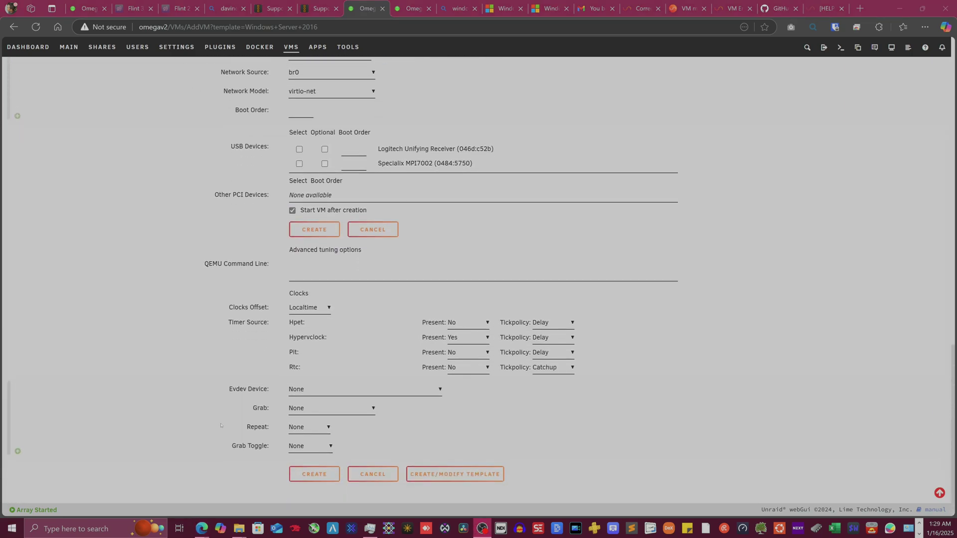
click(309, 474)
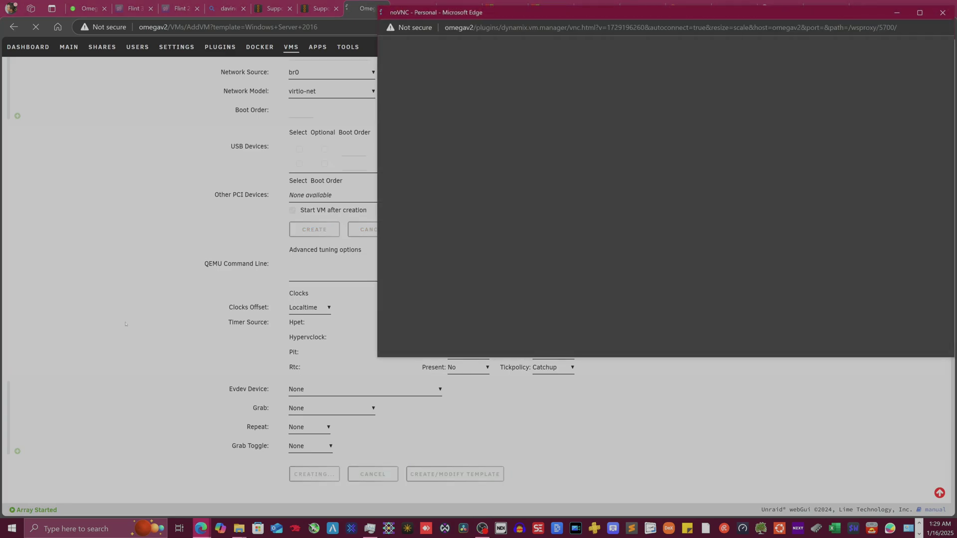
Move the noVNC console window toward the middle of the screen and submit the VM console password.
drag(515, 13, 286, 79)
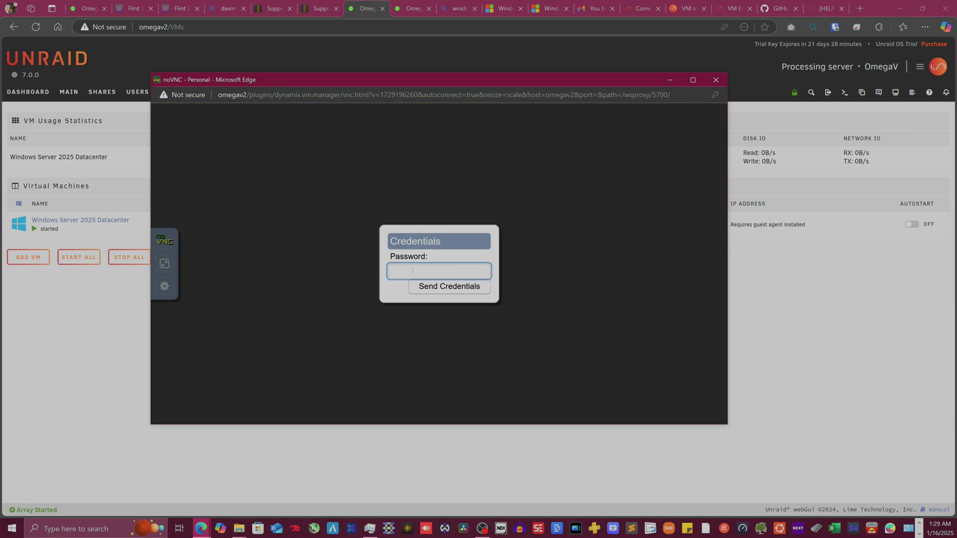
click(412, 271)
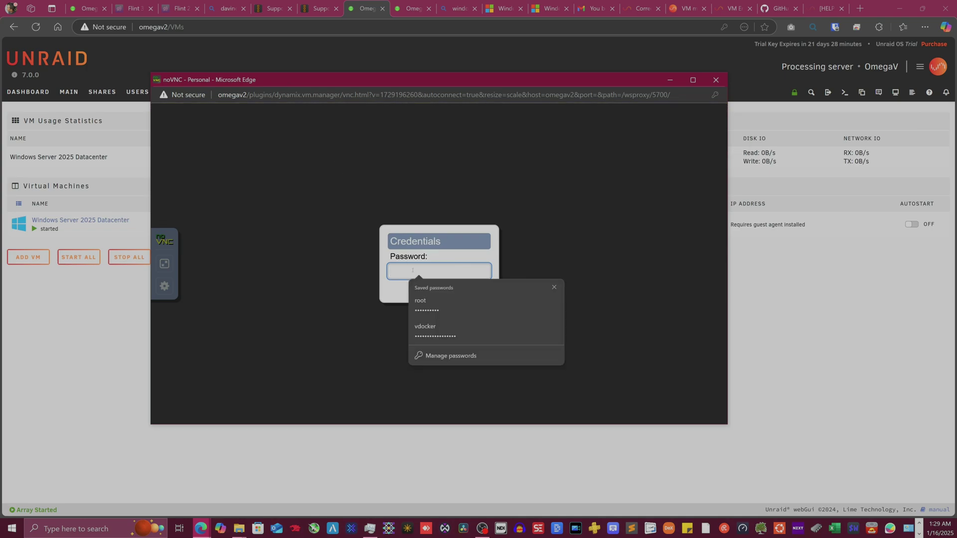
text(•••••)
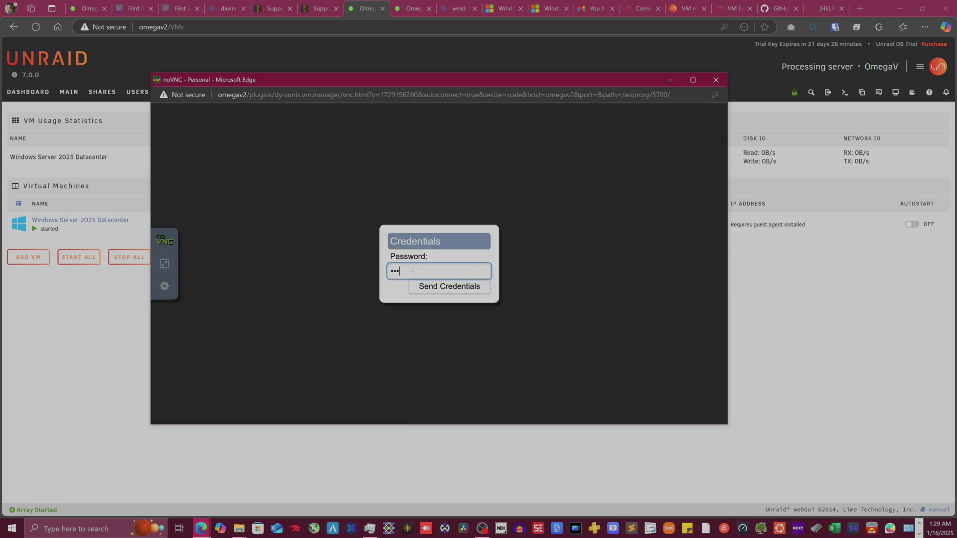
text(•••)
click(419, 287)
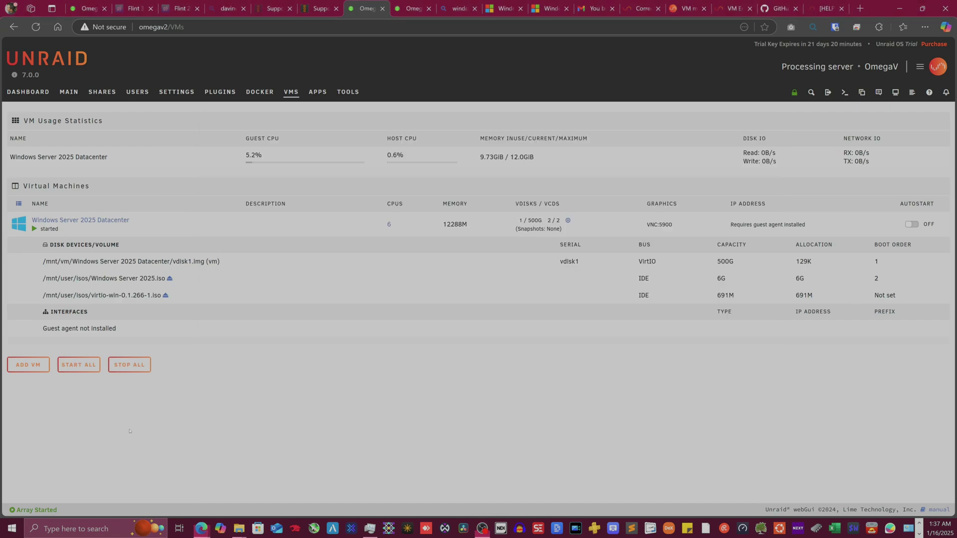
Bring the Windows Server 2025 Datacenter console window to the front and exit the UEFI Interactive Shell.
click(49, 215)
mouse_move(201, 528)
click(291, 468)
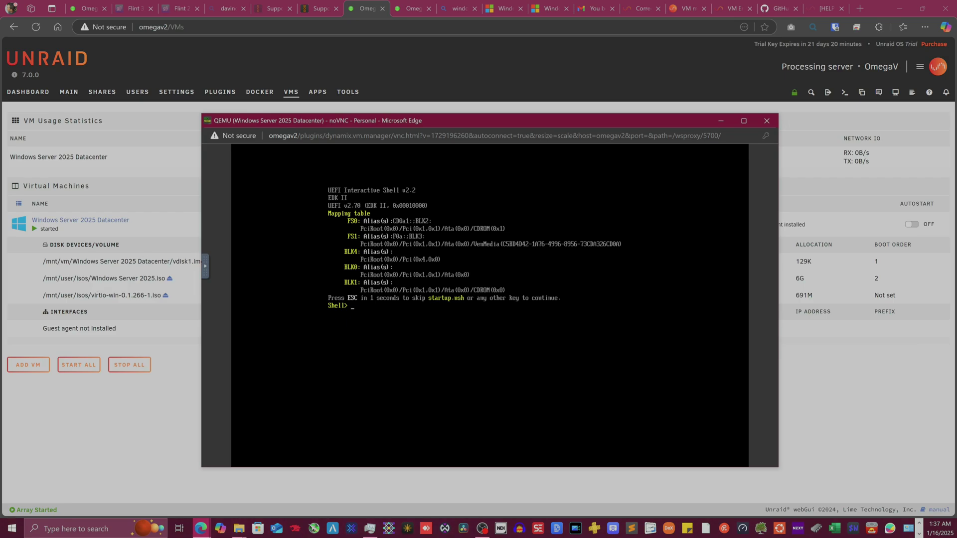
text(exit)
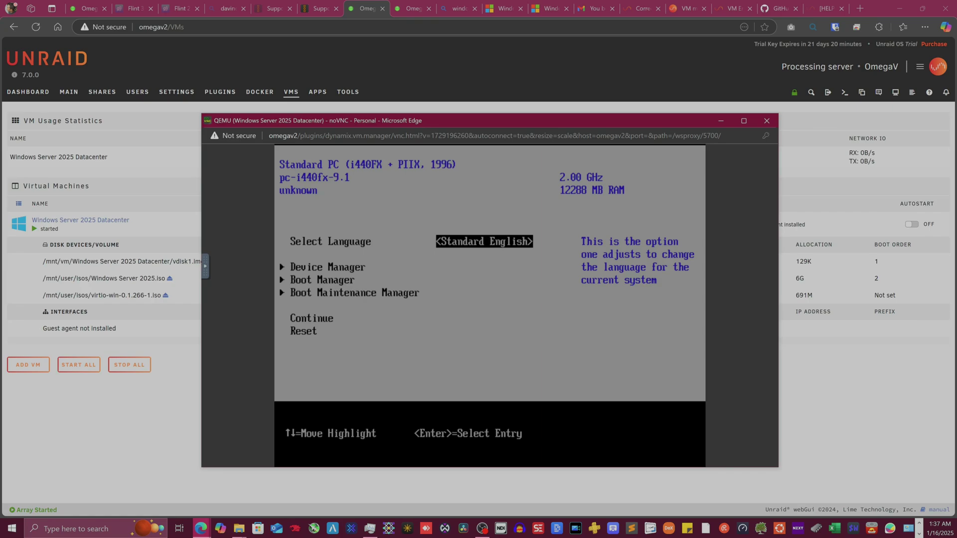
Choose Continue in the firmware setup menu and boot the VM from the installation CD/DVD.
key(Down)
key(Down)
key(Down)
key(Down)
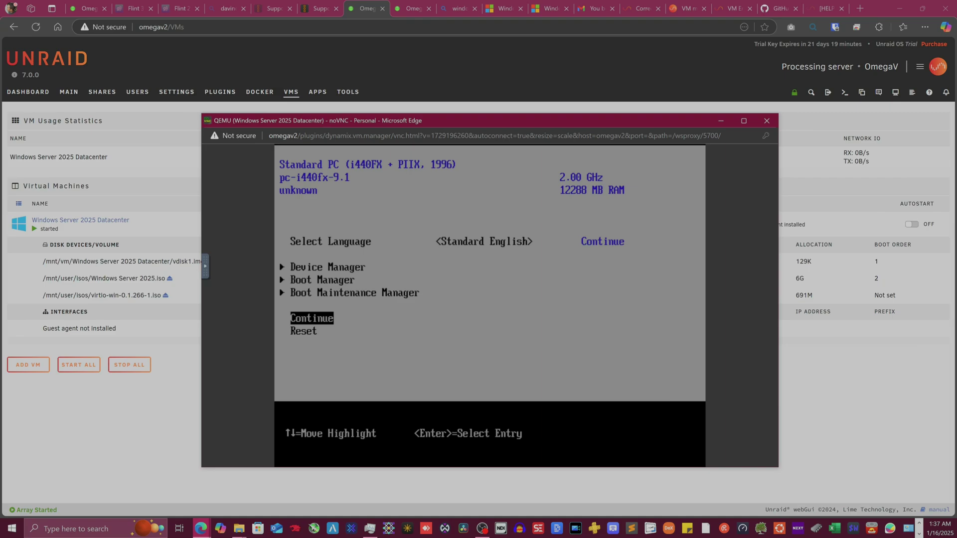
key(Return)
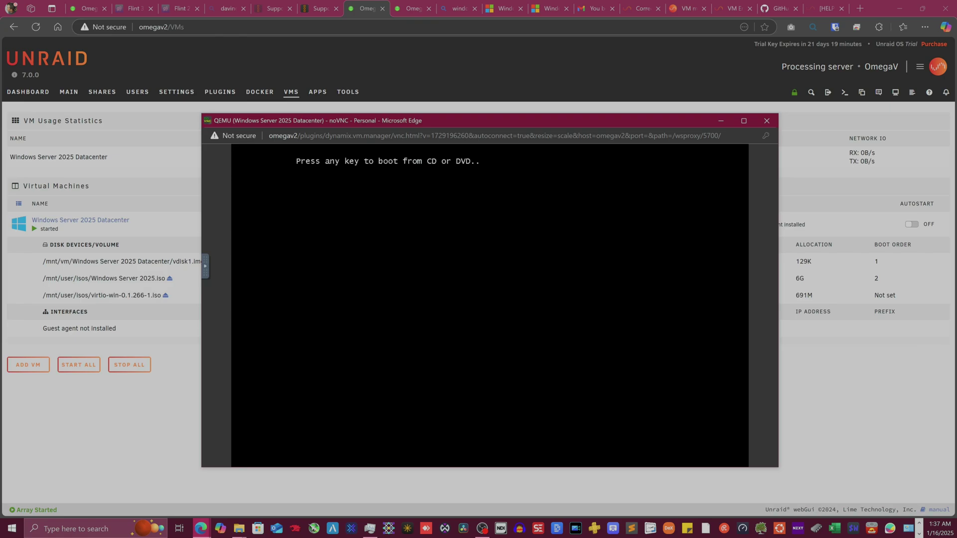
key(Return)
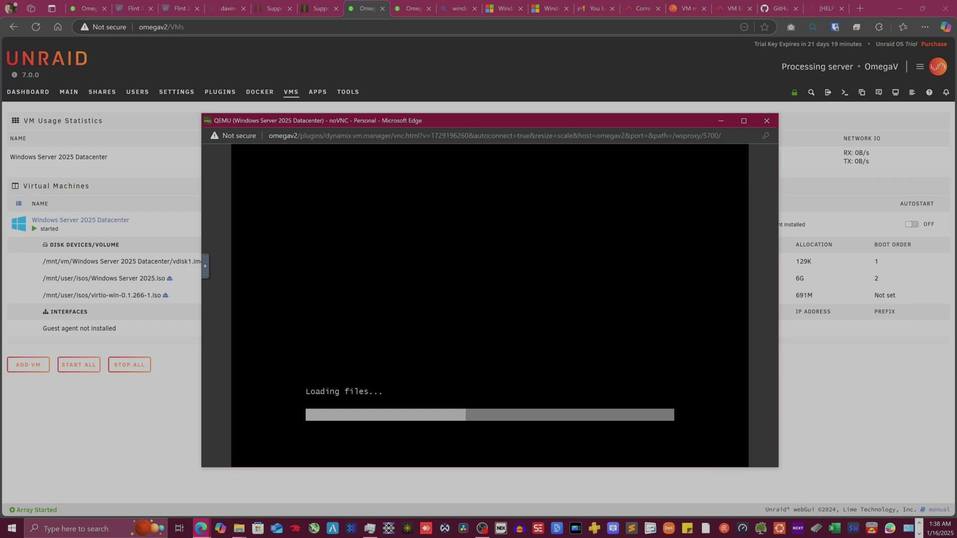
Accept English (United States) in Windows Server Setup, keep Install Windows Server and agree to delete all files, apps and settings.
drag(511, 119, 556, 181)
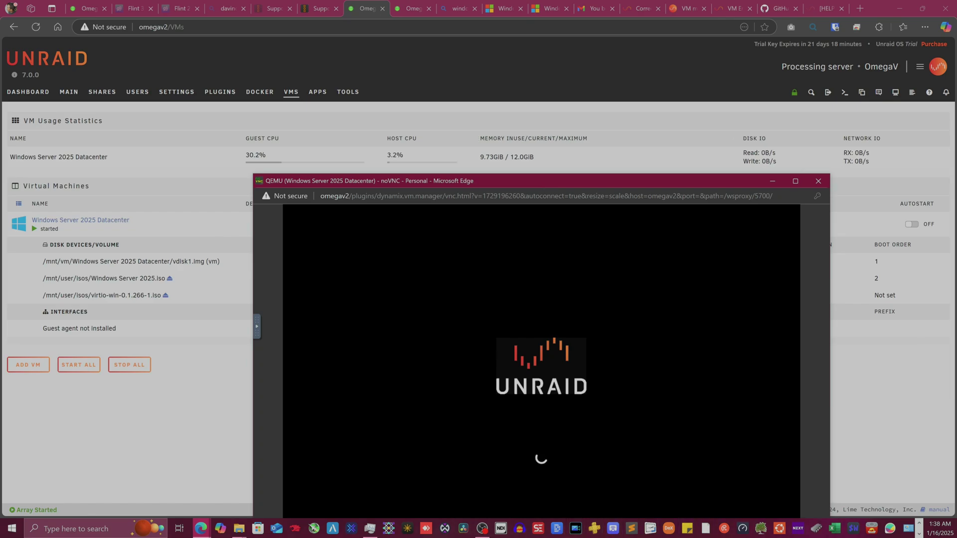
drag(594, 181, 626, 115)
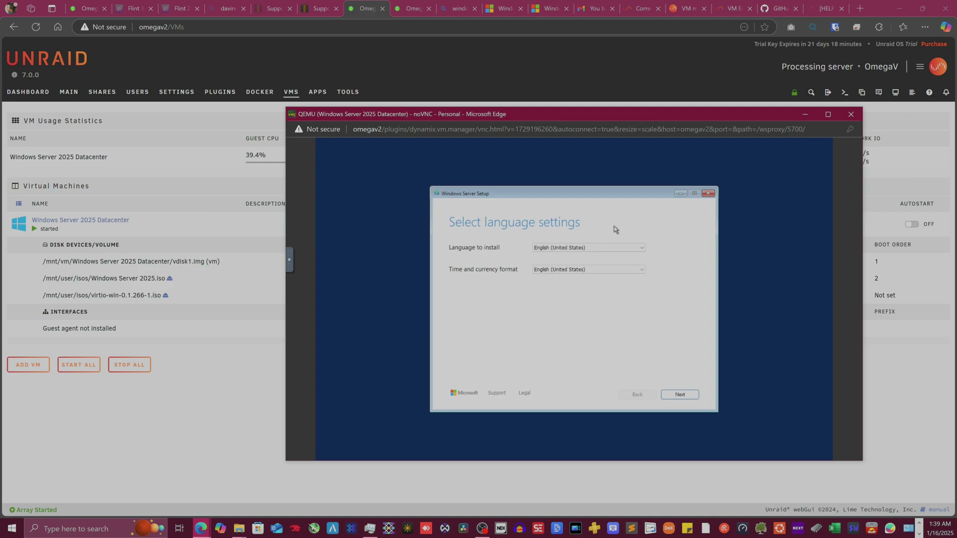
click(680, 395)
click(680, 394)
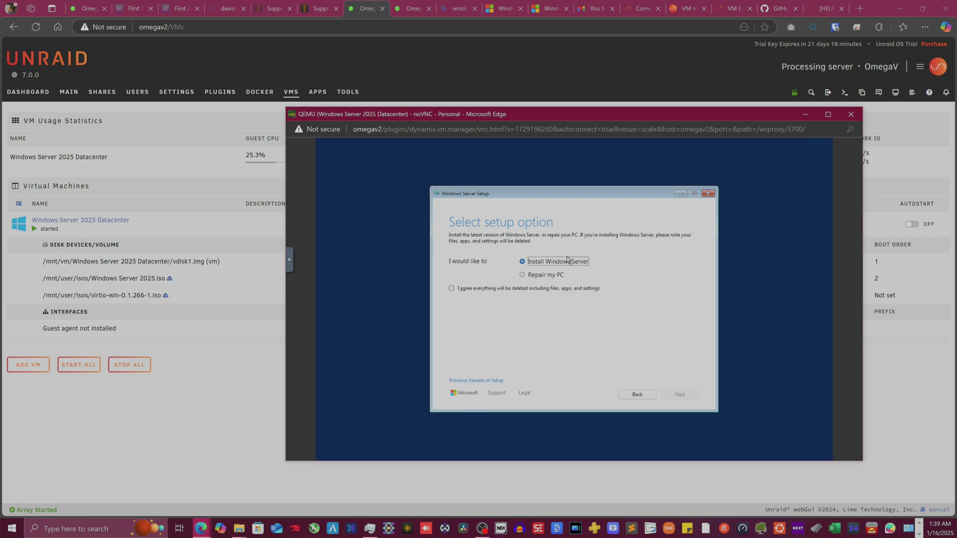
click(456, 290)
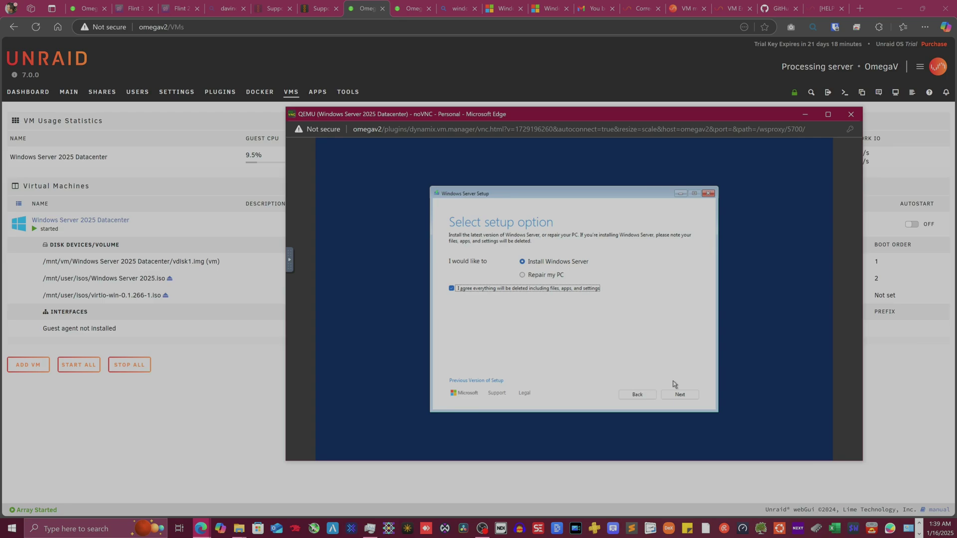
click(691, 399)
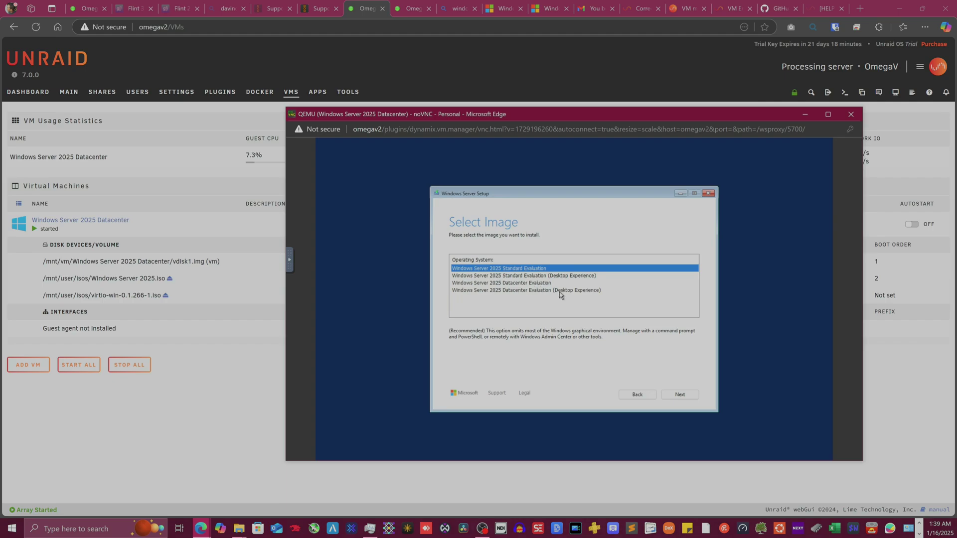
Select the Windows Server 2025 Datacenter Evaluation (Desktop Experience) image and accept the license terms.
click(560, 291)
click(548, 283)
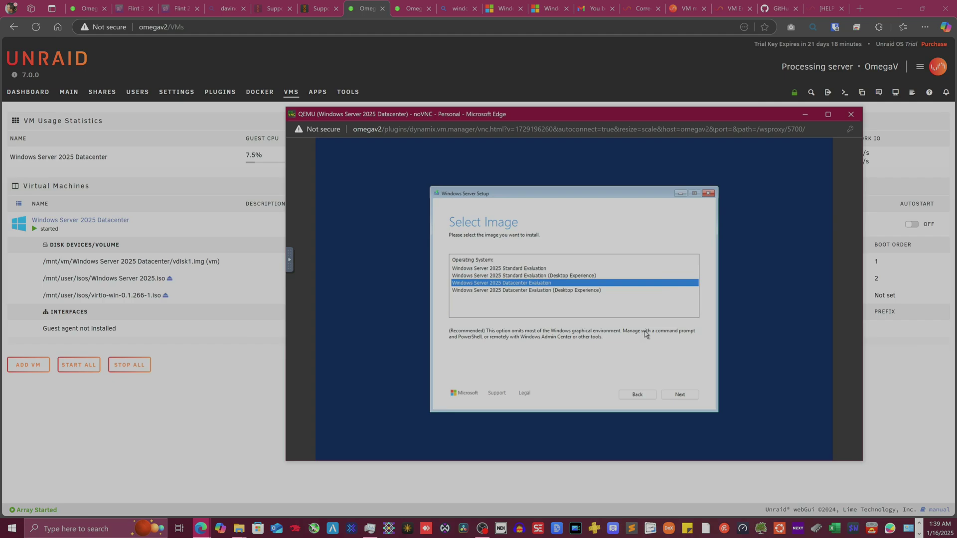
click(568, 290)
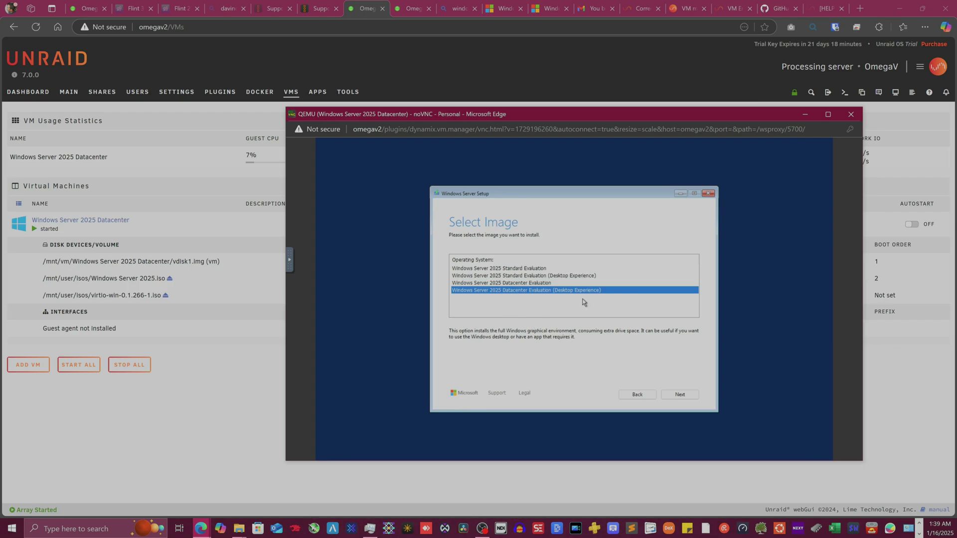
click(691, 394)
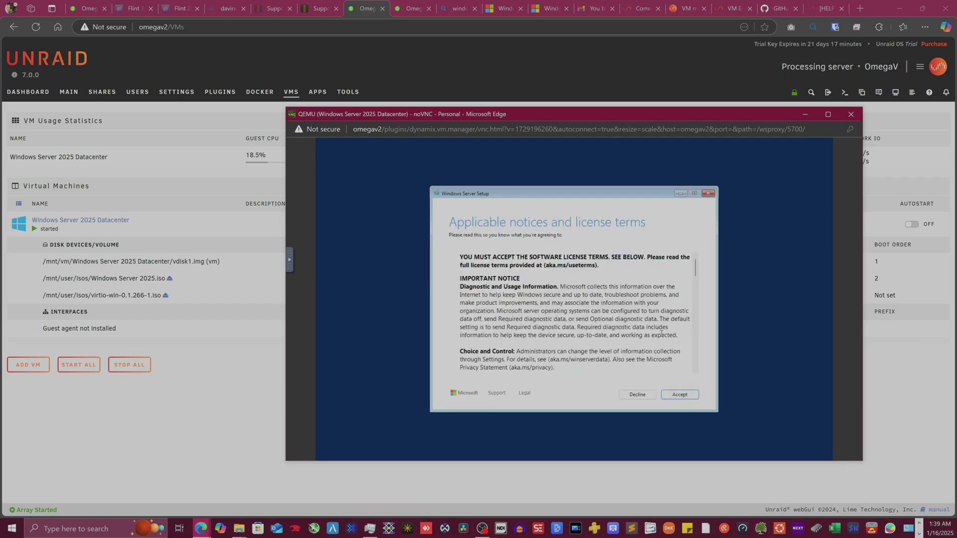
click(681, 396)
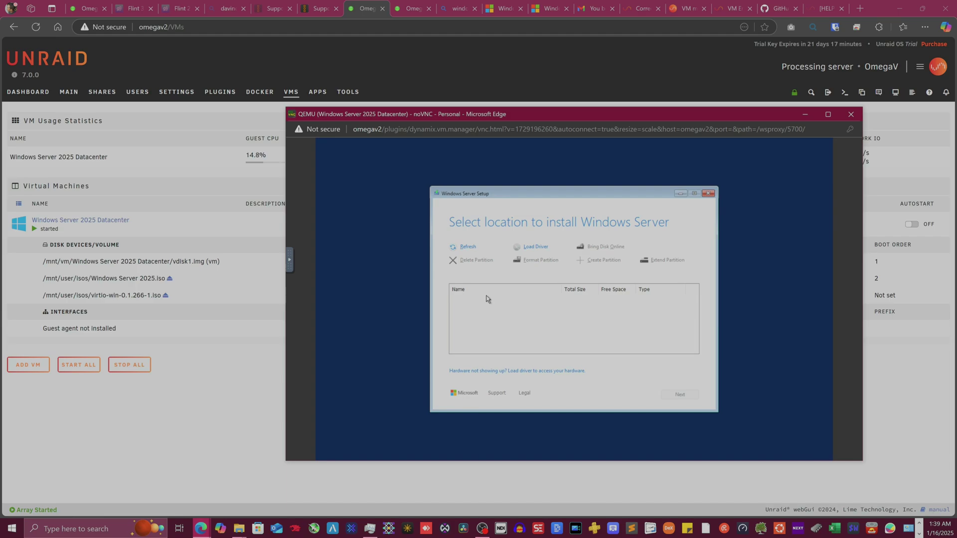
Start loading a storage driver and expand the amd64 folder on the virtio-win-0.1.266 CD drive.
click(528, 246)
click(684, 261)
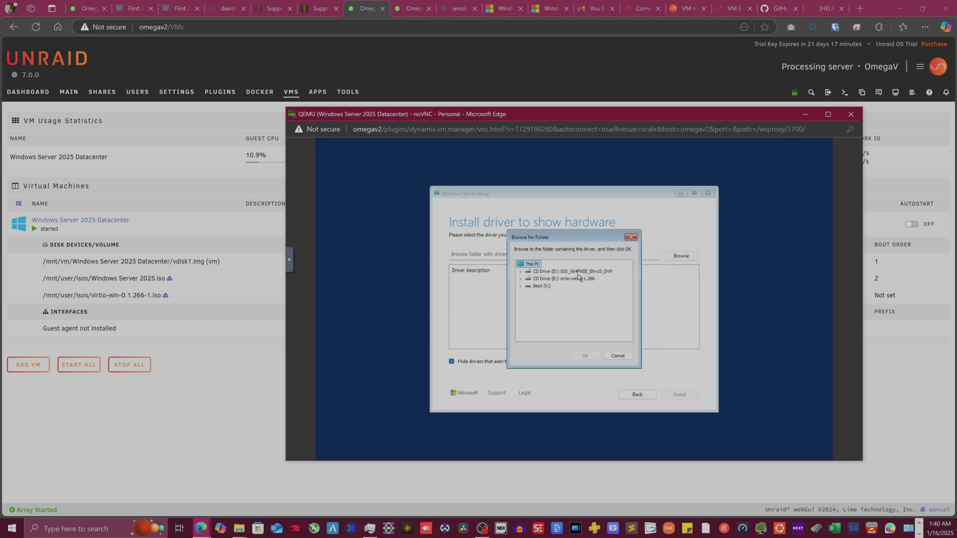
click(534, 280)
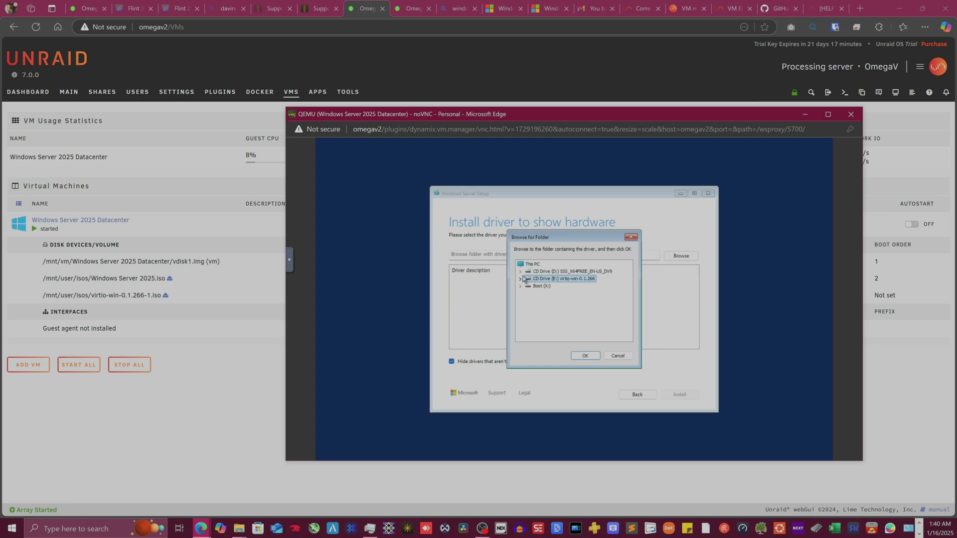
click(521, 279)
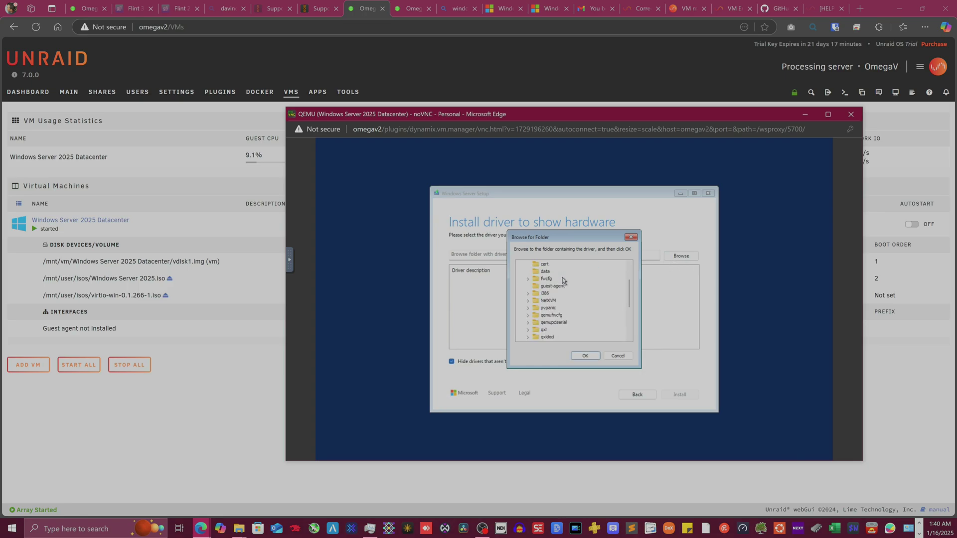
scroll(563, 278, up, 1)
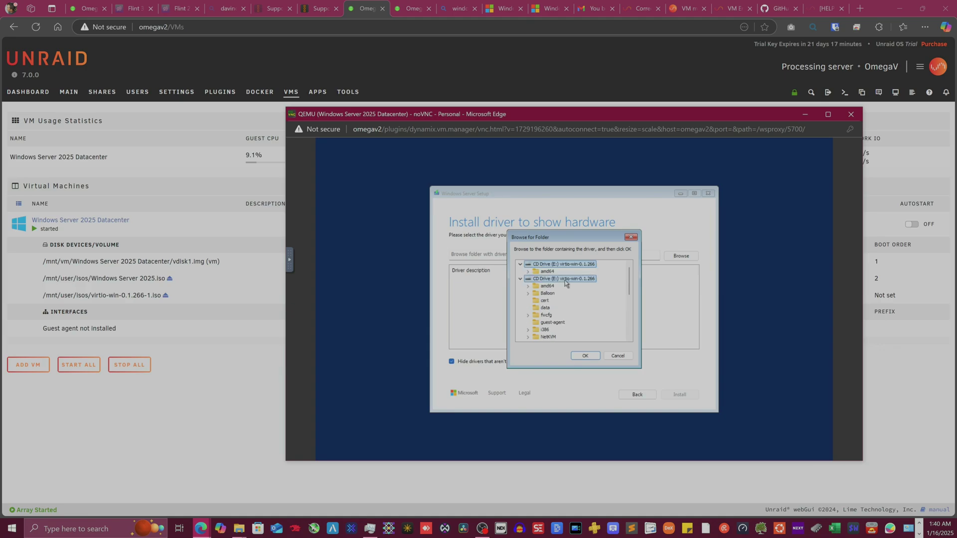
click(527, 287)
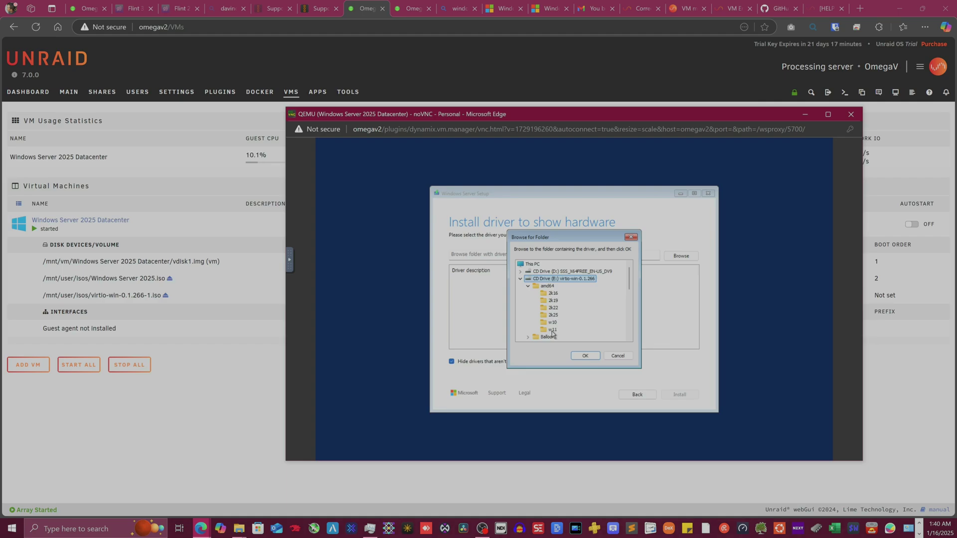
Choose the 2k25 folder under amd64 on the virtio-win CD and install the Red Hat VirtIO SCSI controller driver.
scroll(552, 333, down, 1)
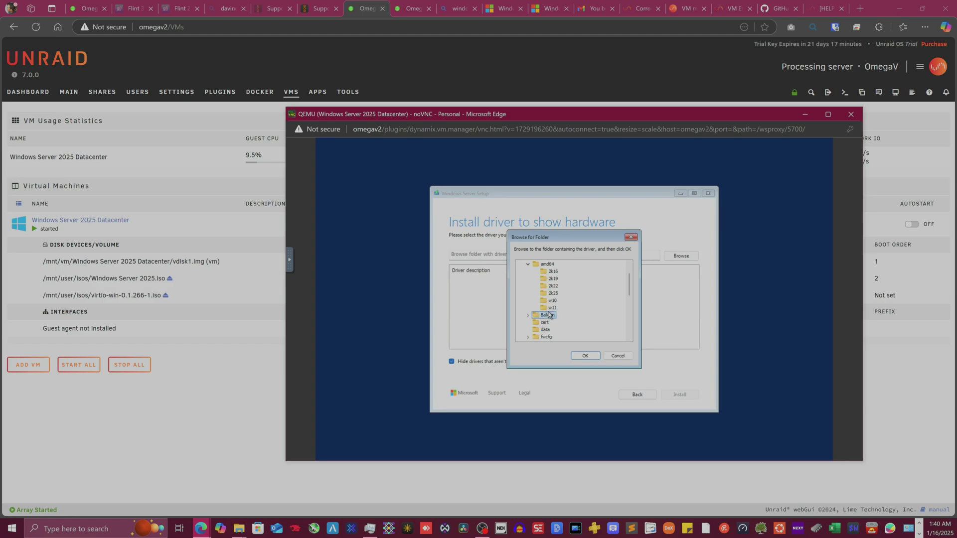
scroll(548, 314, down, 5)
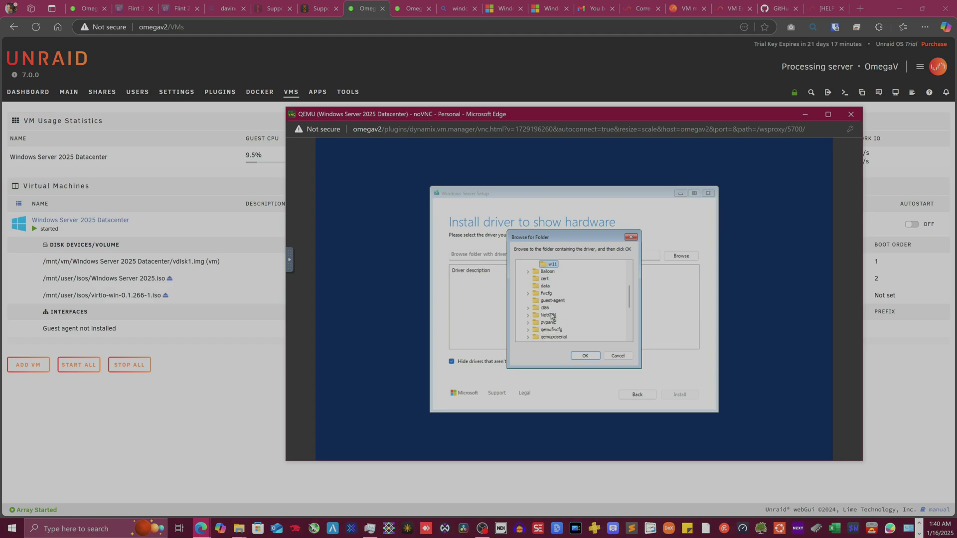
scroll(552, 317, down, 2)
scroll(552, 317, up, 7)
scroll(553, 317, up, 1)
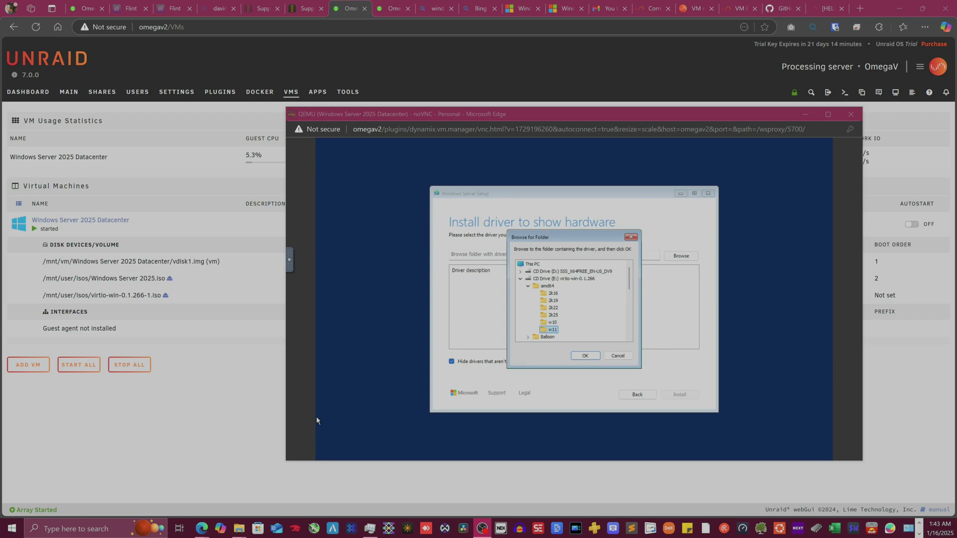
click(316, 416)
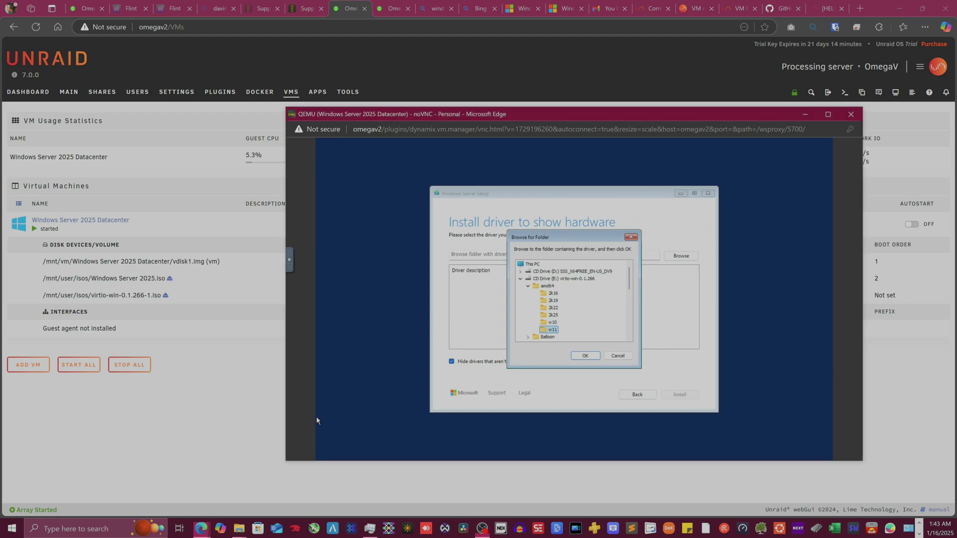
click(552, 315)
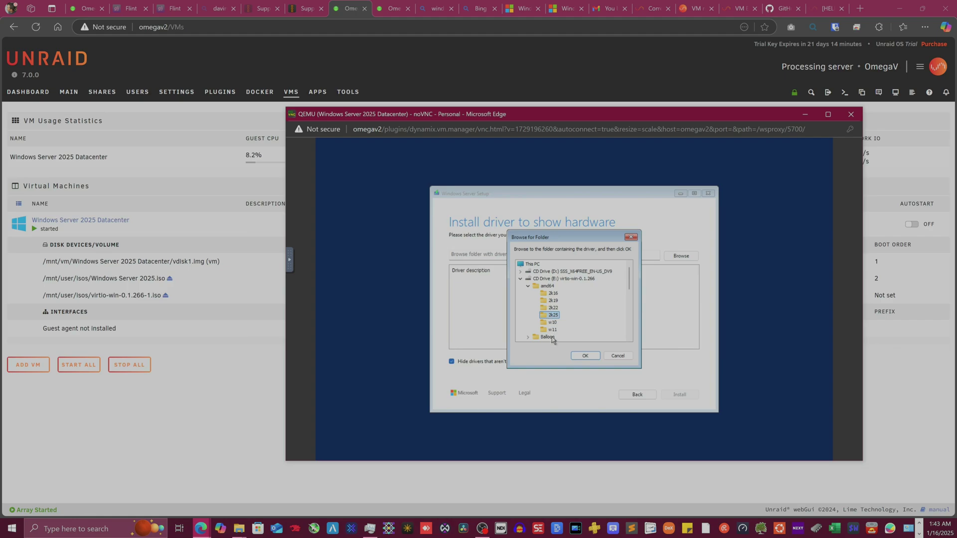
click(584, 356)
click(485, 280)
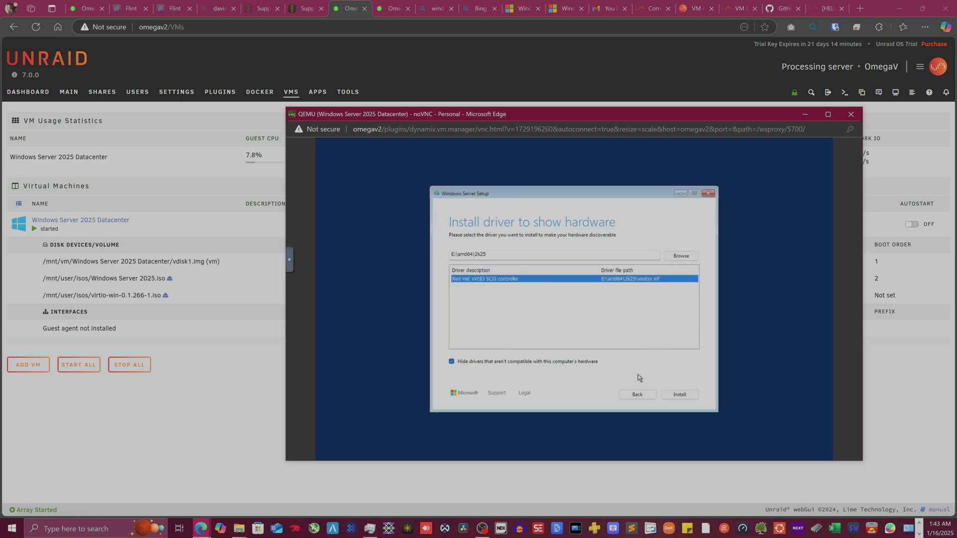
click(682, 396)
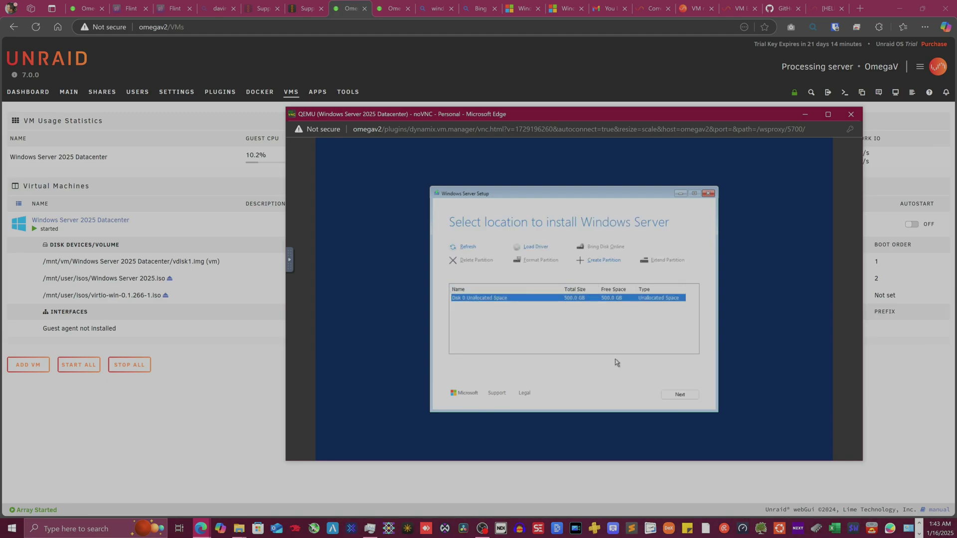
Choose Disk 0 Unallocated Space as the installation location and start installing Windows Server 2025 Datacenter Evaluation.
click(676, 396)
click(674, 397)
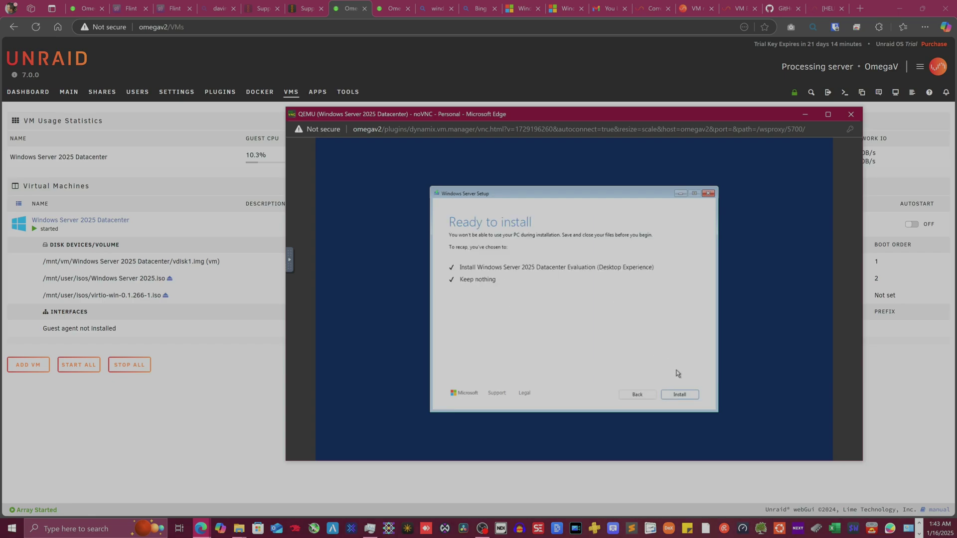
click(681, 396)
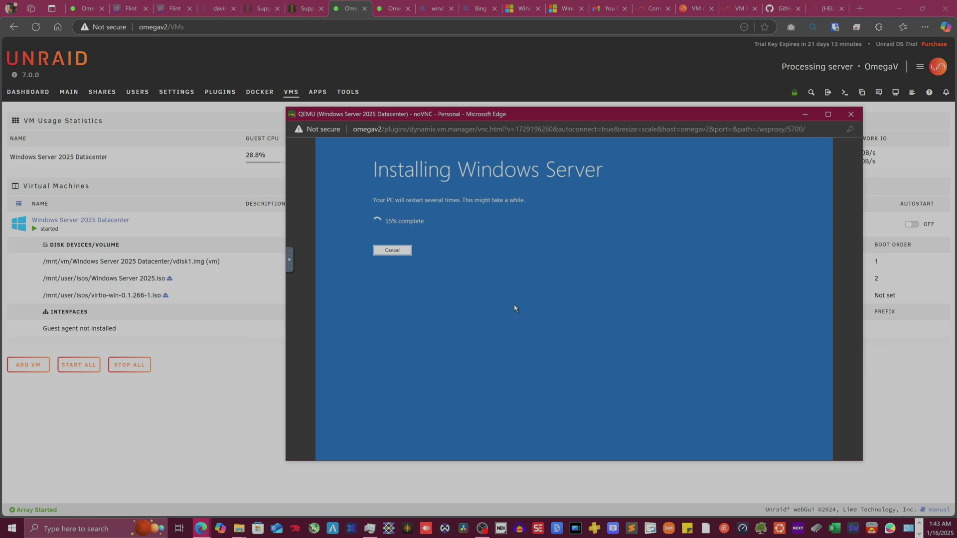
Examine the virtual machine usage and per-core processor load on the Unraid dashboard, and return to the VM console.
drag(593, 113, 530, 172)
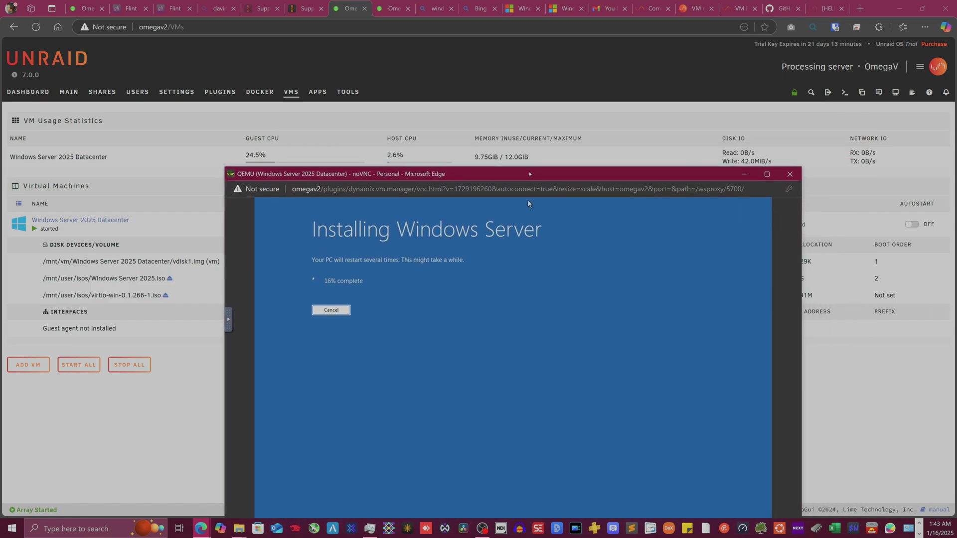
click(394, 9)
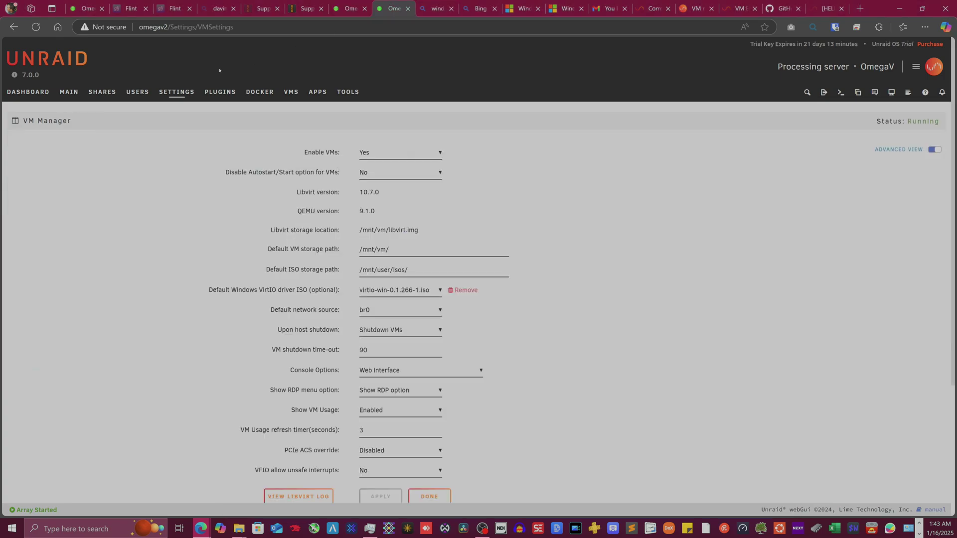
click(15, 97)
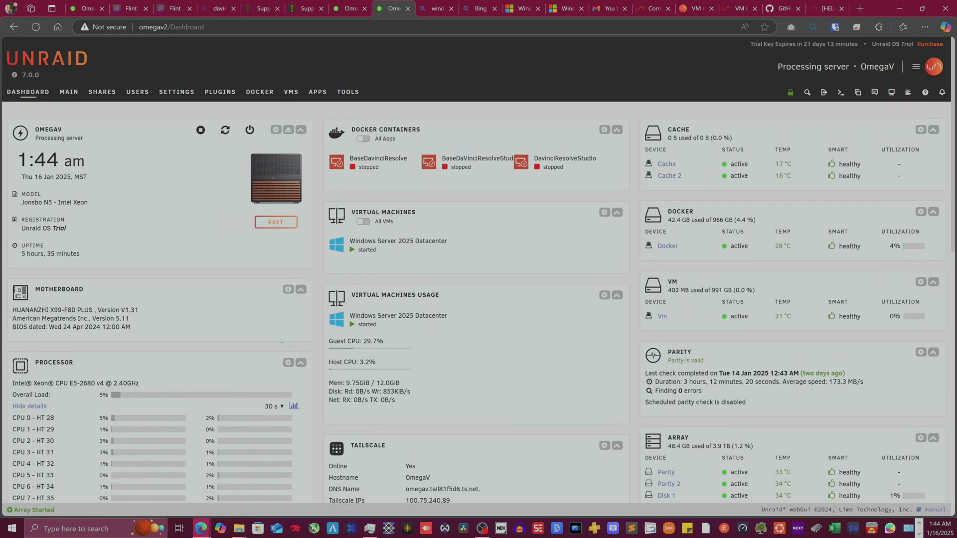
scroll(469, 225, down, 3)
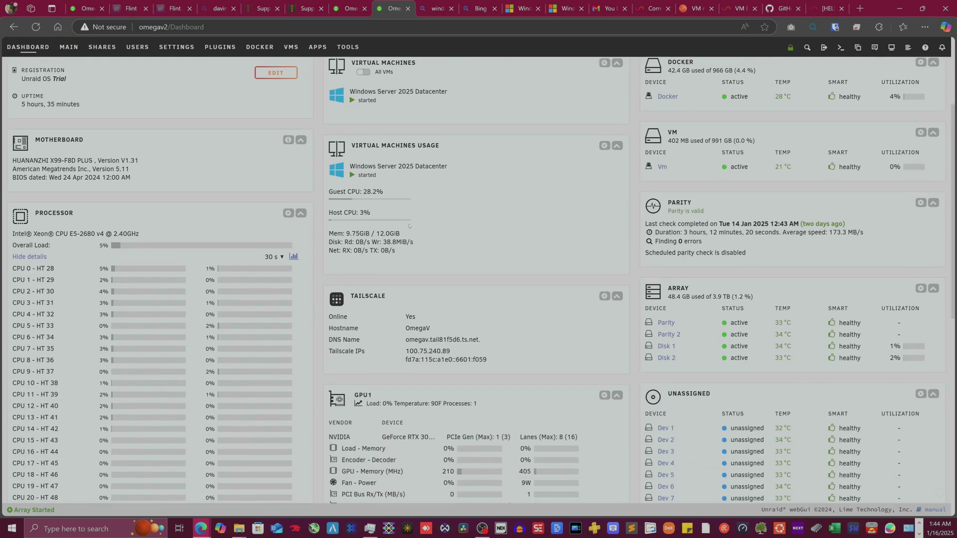
scroll(277, 251, up, 1)
scroll(277, 251, down, 4)
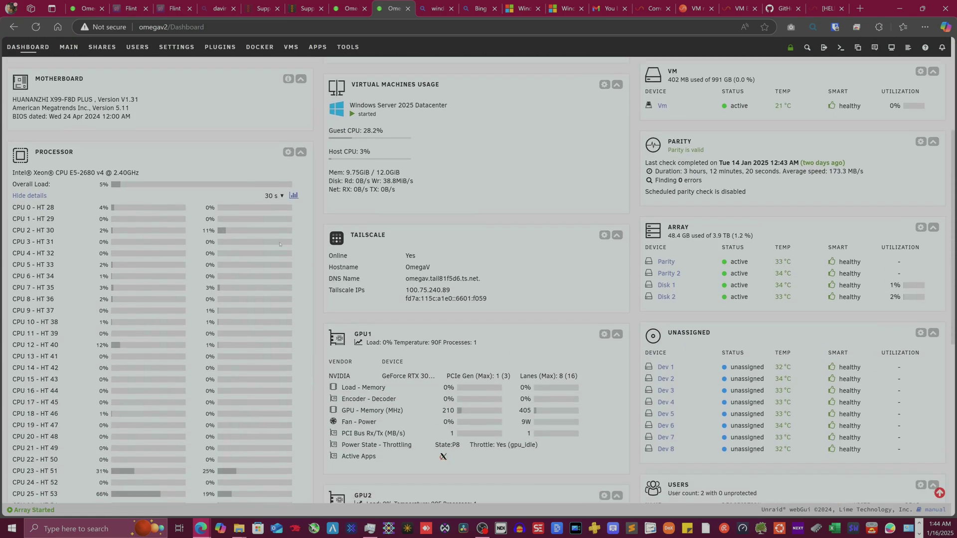
scroll(229, 293, up, 1)
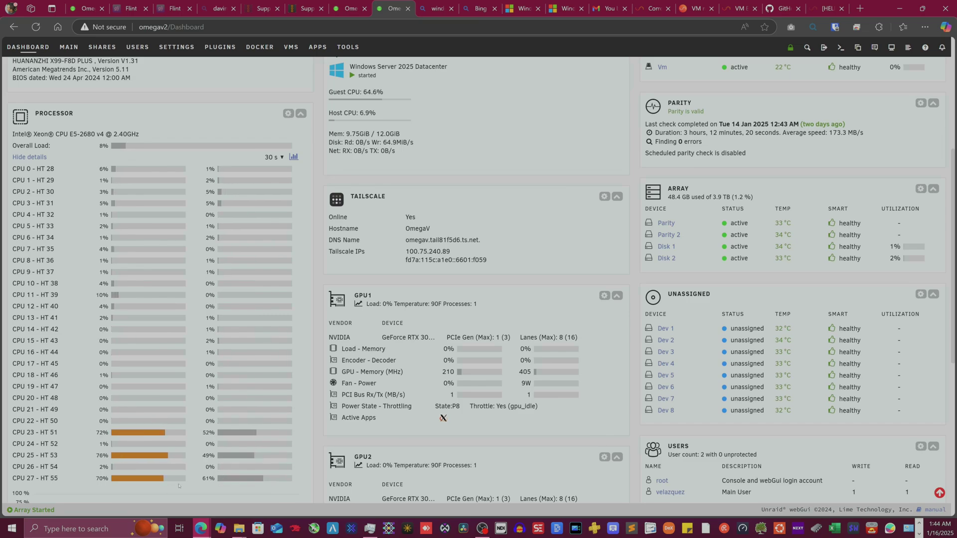
mouse_move(201, 528)
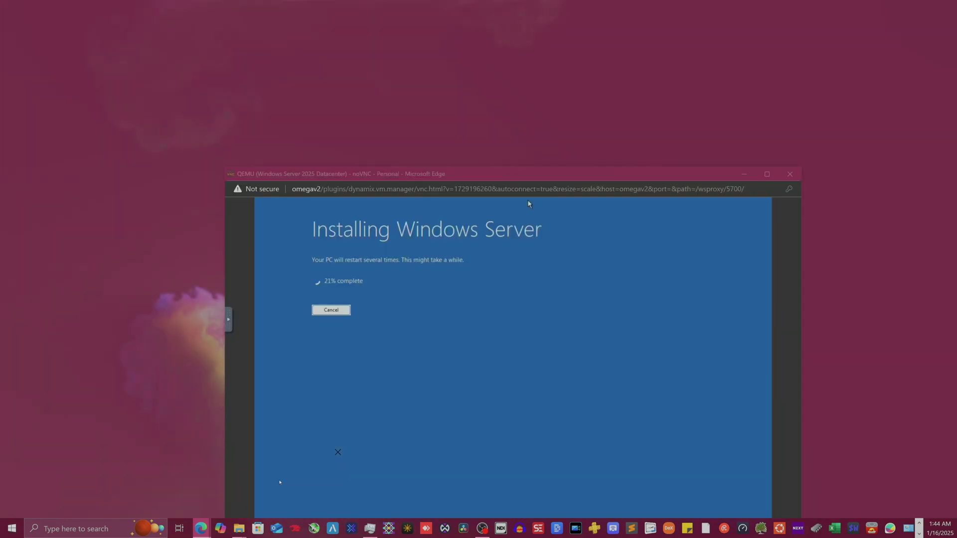
click(297, 485)
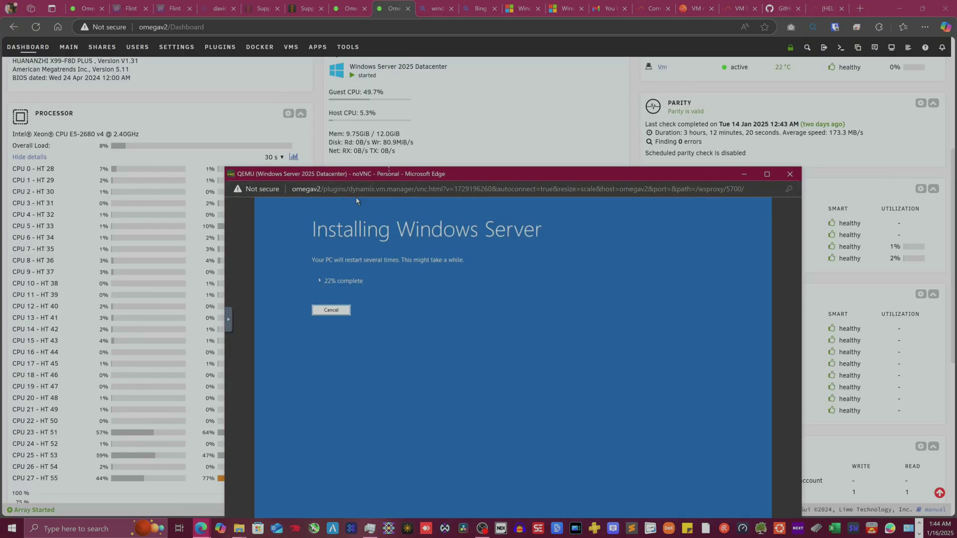
Reposition the VM console window and enter a password for the built-in administrator account.
drag(467, 175, 573, 125)
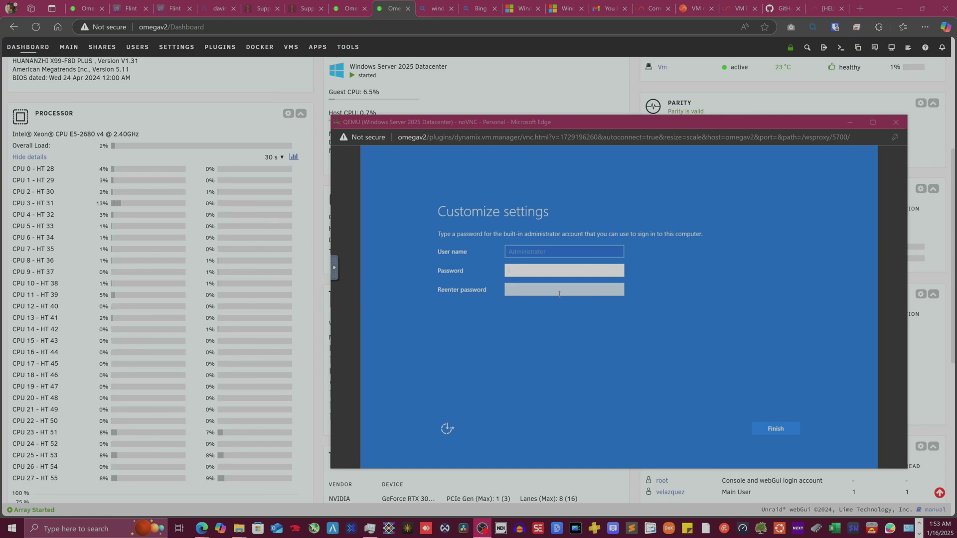
click(560, 271)
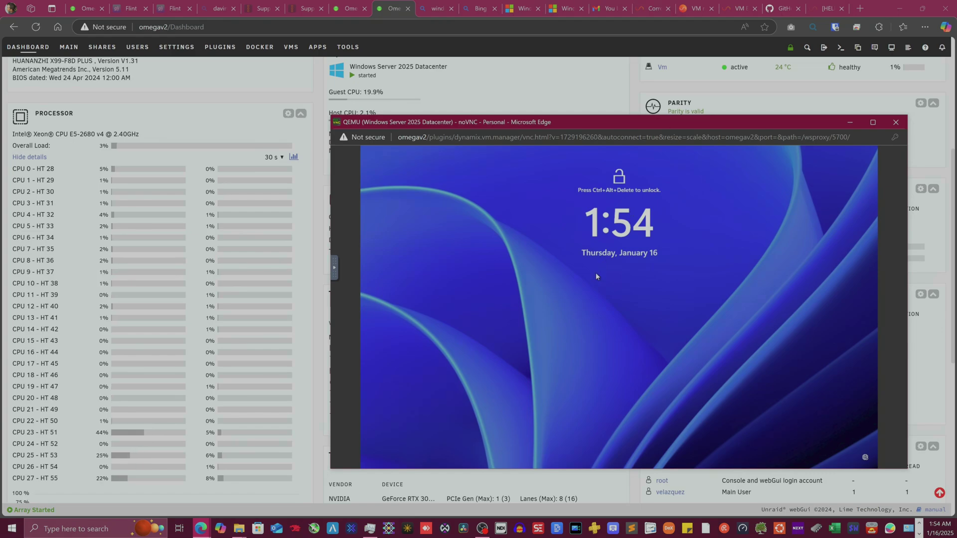
Send Ctrl+Alt+Delete to the VM from the noVNC console and sign in with the administrator account password.
click(362, 274)
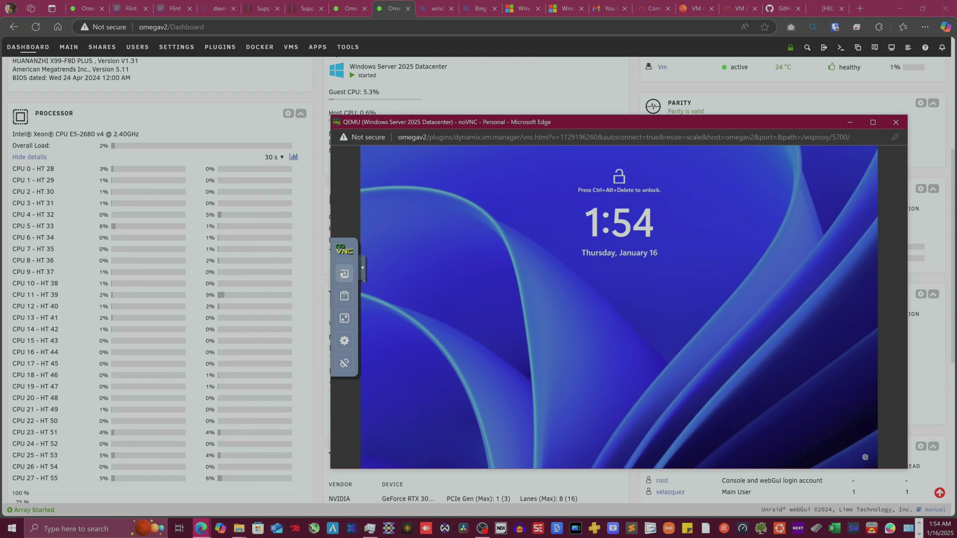
click(344, 273)
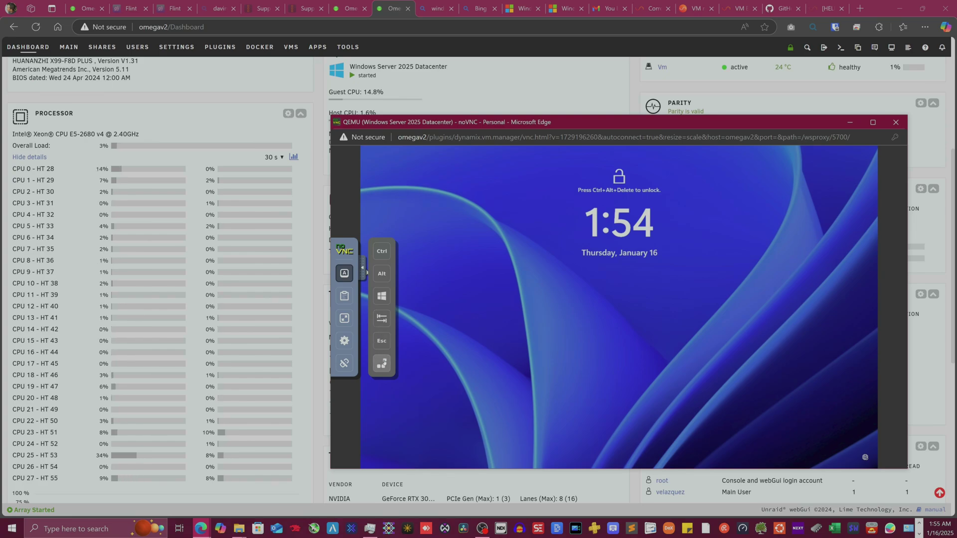
click(382, 366)
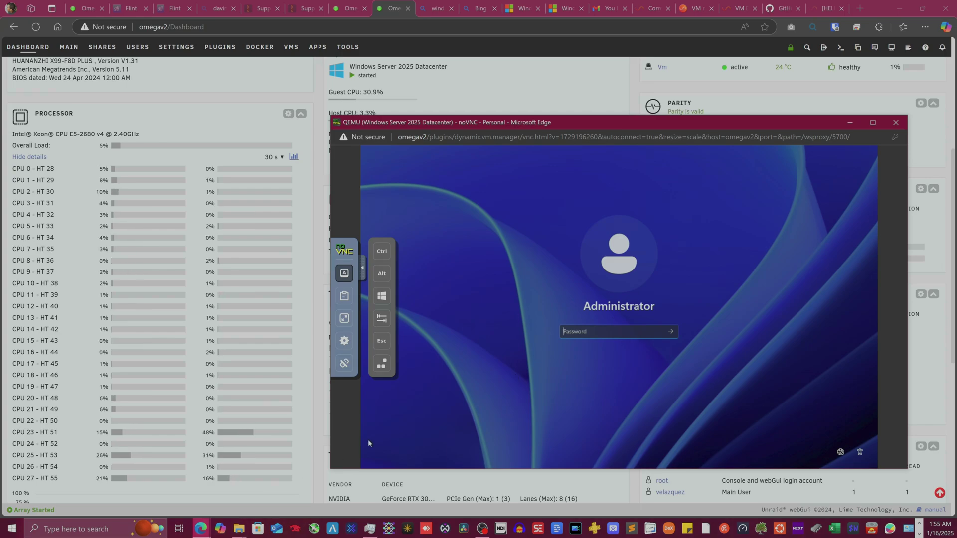
key(Return)
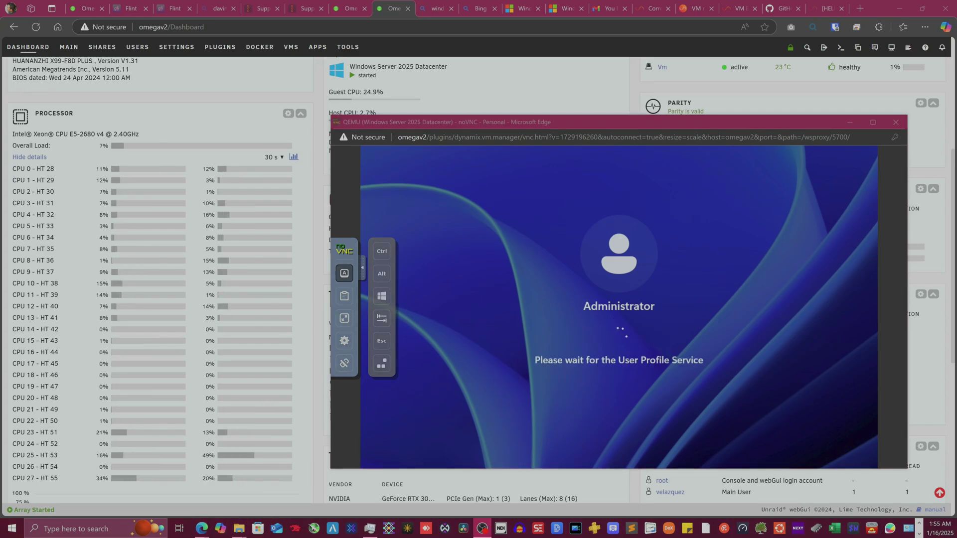
Set the diagnostic data sent to Microsoft to Required only and accept the setting.
click(475, 123)
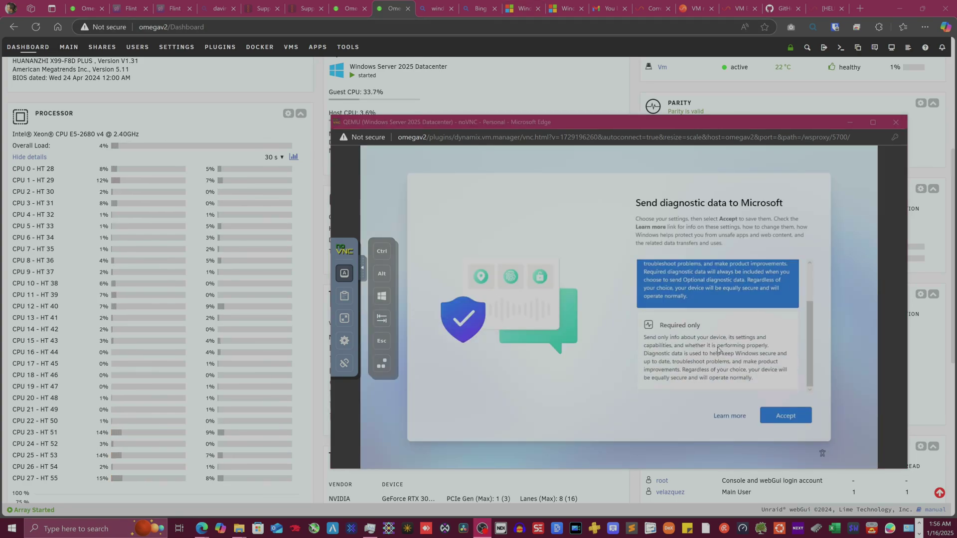
click(718, 380)
click(785, 416)
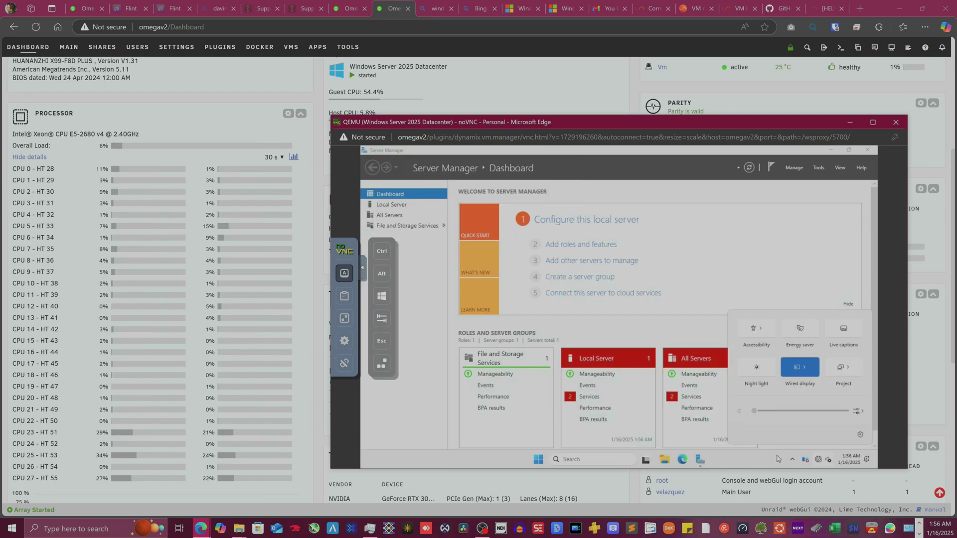
Close the quick settings and check the network connection status of the Windows Server VM.
click(778, 457)
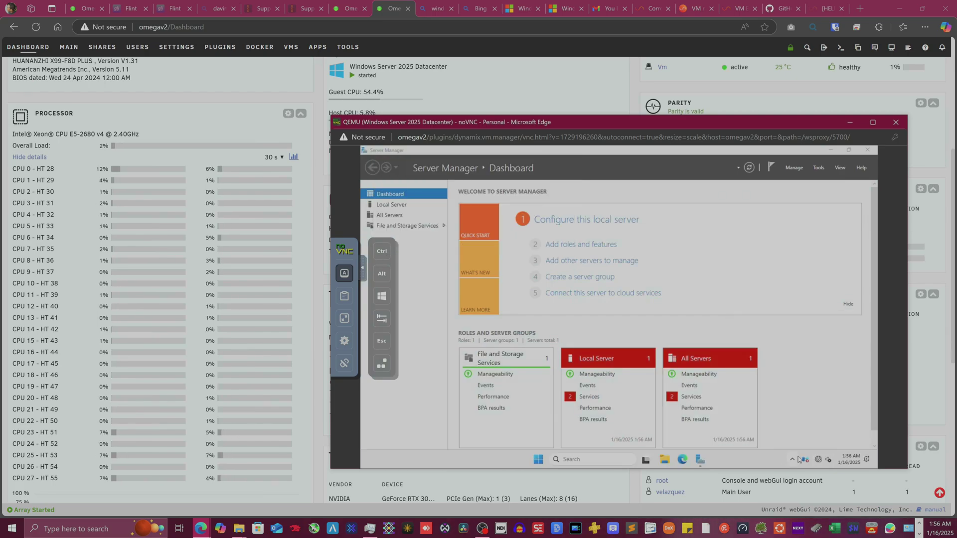
mouse_move(819, 459)
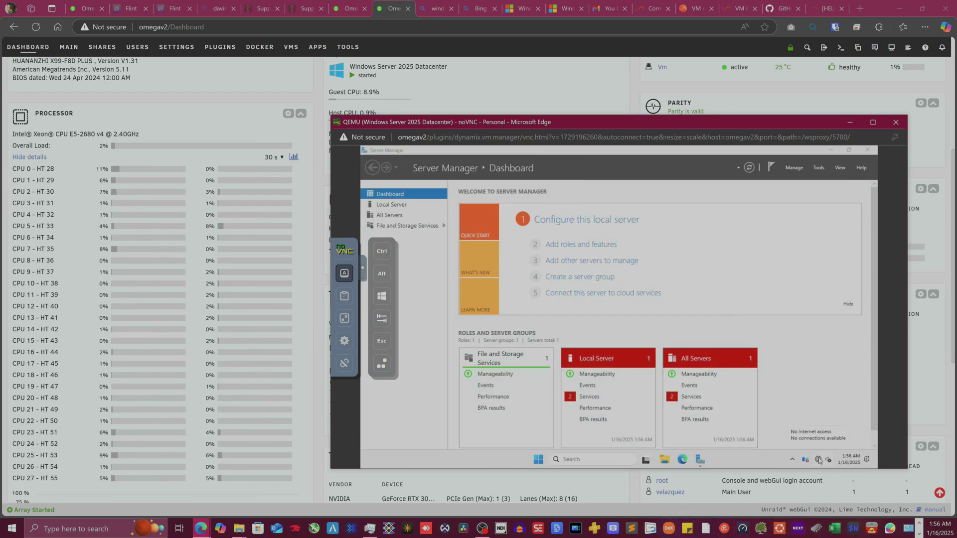
click(819, 459)
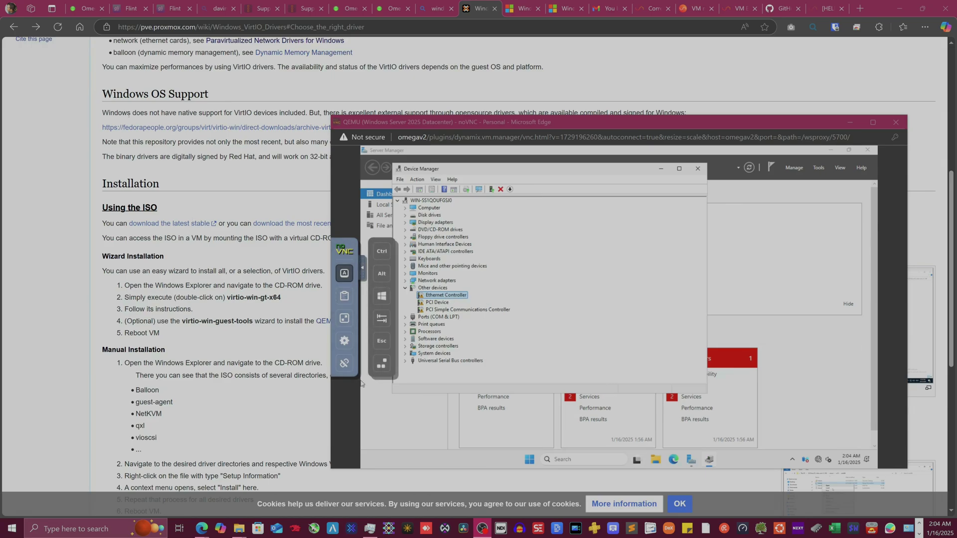
Open the virtio-win-0.1.266 CD drive in the VM's File Explorer.
scroll(199, 299, up, 6)
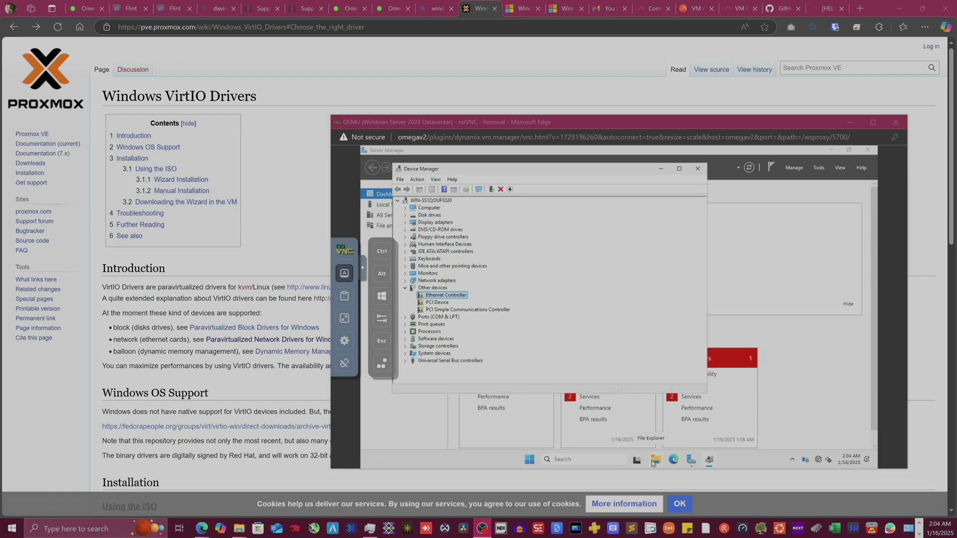
click(660, 464)
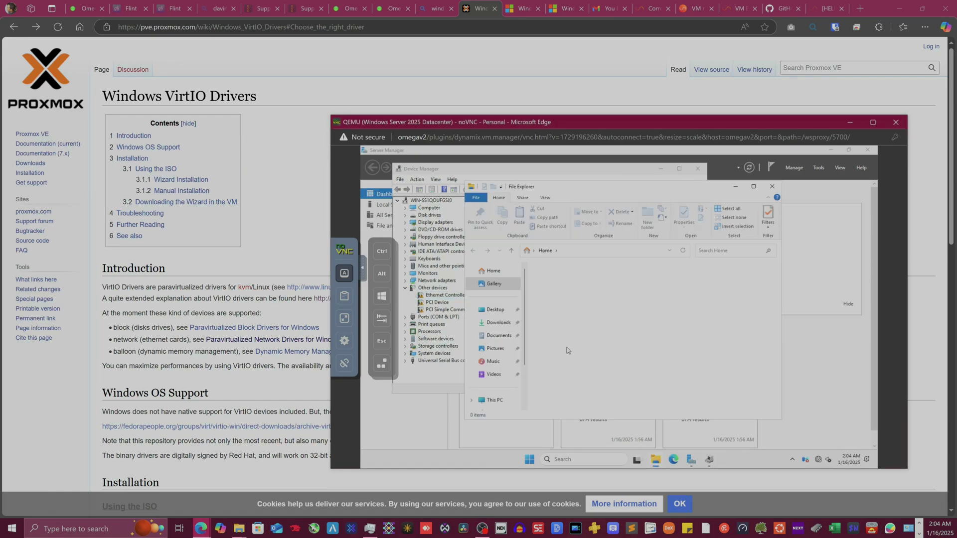
scroll(509, 398, down, 2)
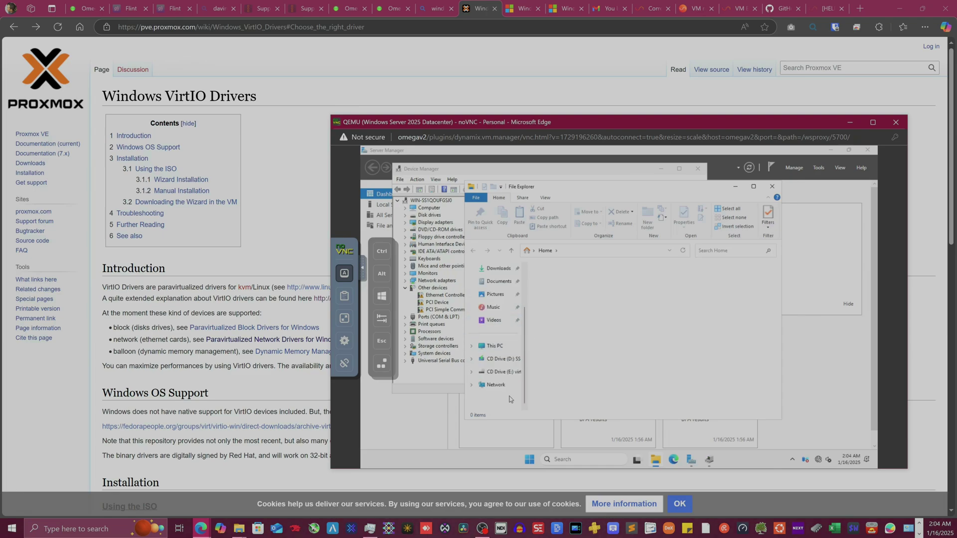
click(489, 373)
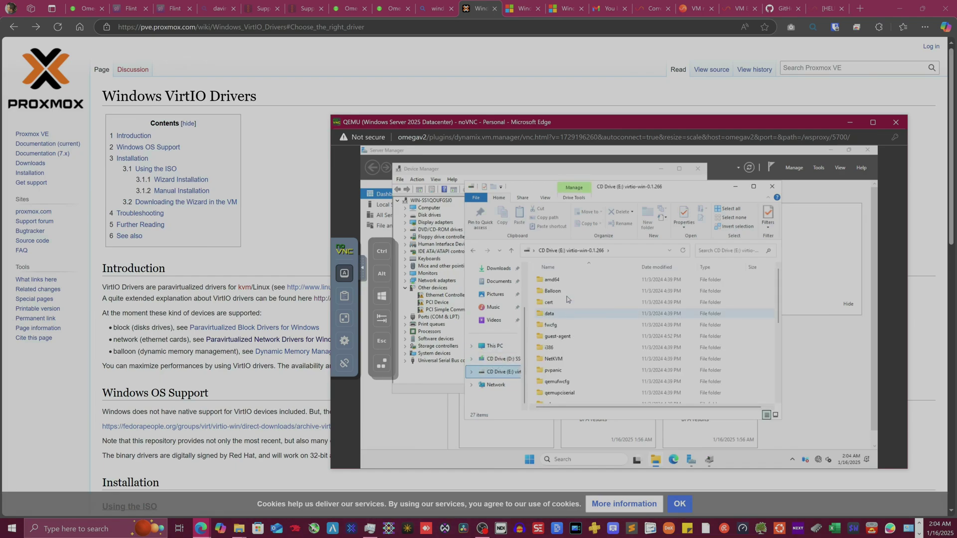
Inspect the amd64\2k25 driver folder, and return to the CD's root to locate the virtio-win installer files.
double_click(551, 280)
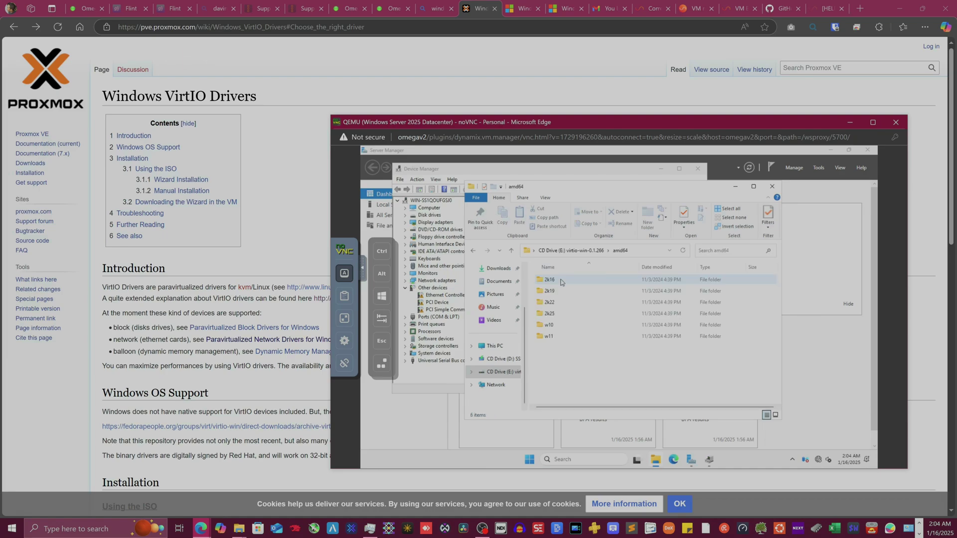
double_click(552, 312)
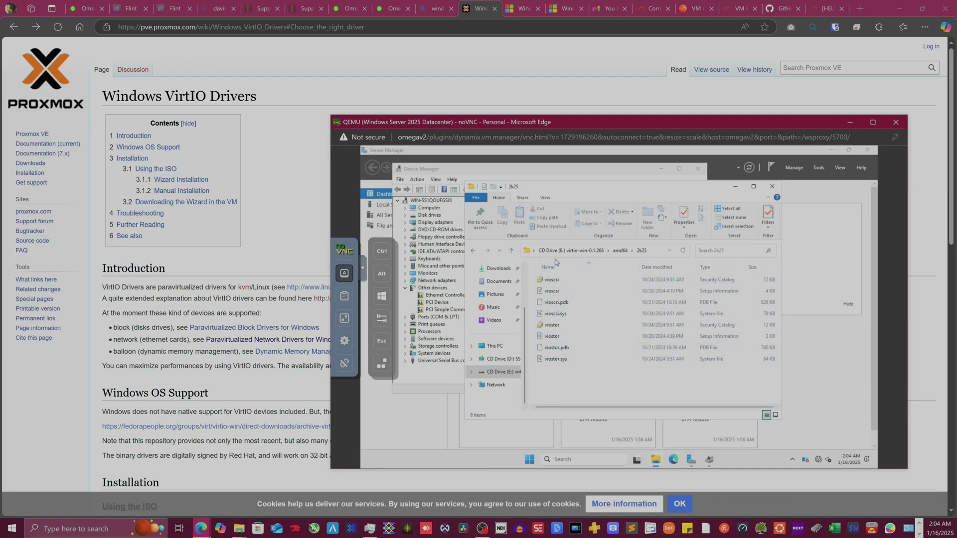
click(511, 251)
click(510, 250)
scroll(560, 343, down, 5)
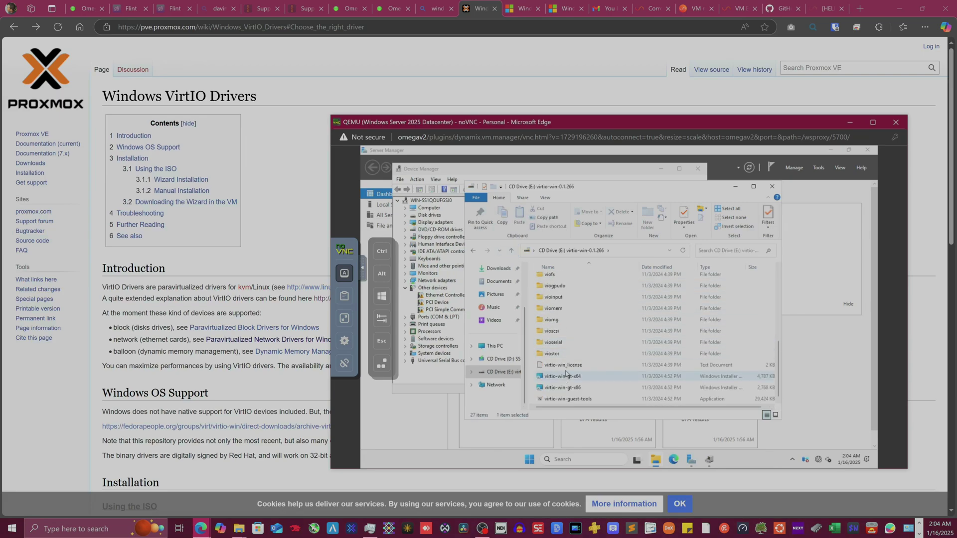
Run the virtio-win-gt-x64 installer from the CD, accept its license agreement and start the installation with the default features.
scroll(559, 342, up, 2)
scroll(560, 340, up, 3)
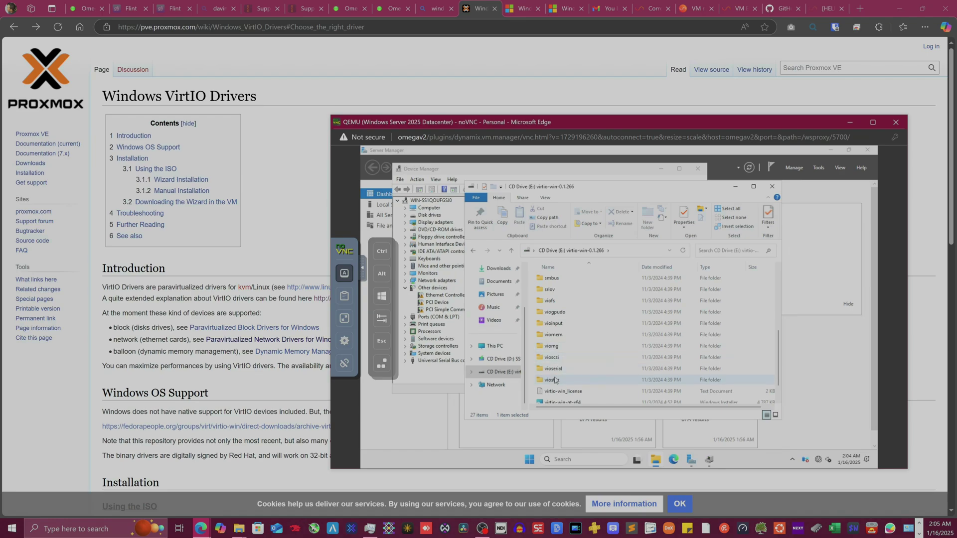
scroll(551, 324, down, 3)
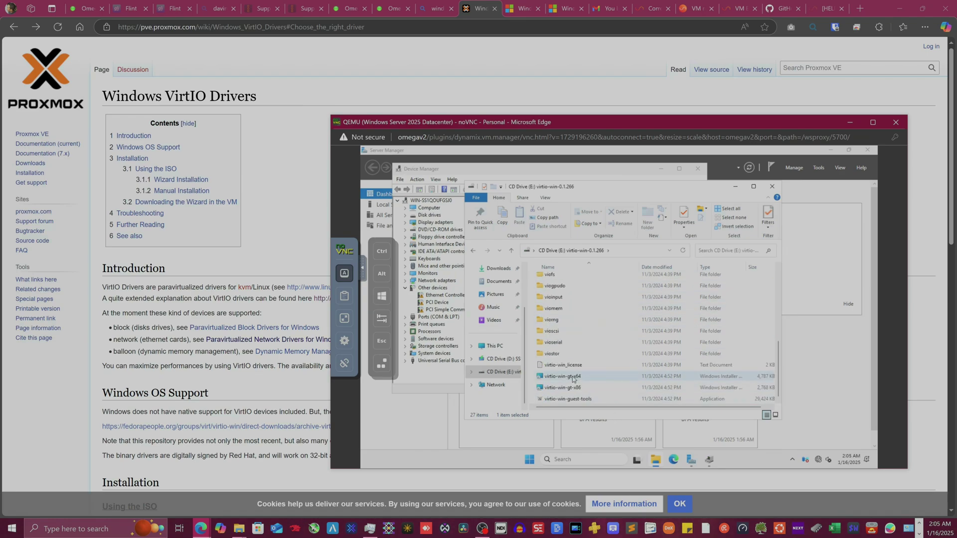
double_click(593, 377)
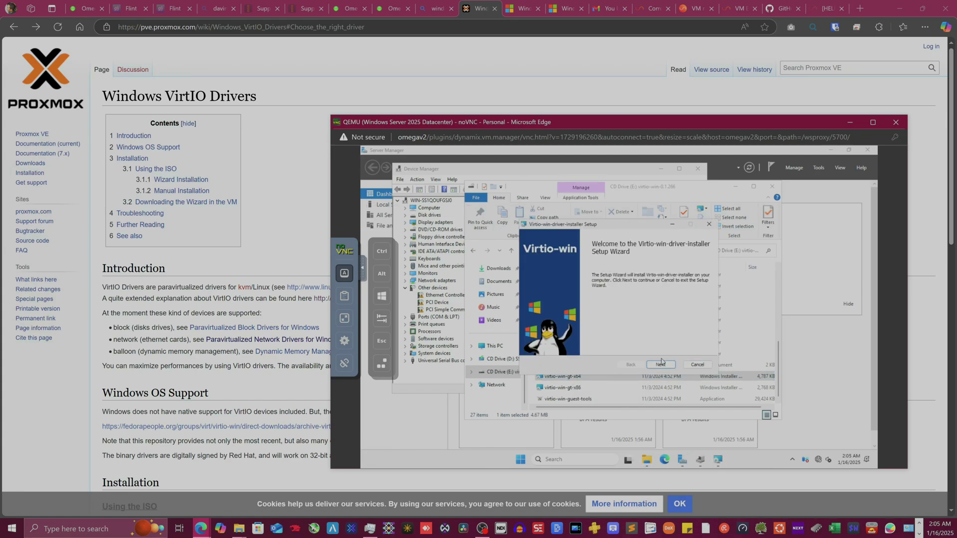
click(662, 364)
click(604, 348)
click(661, 364)
click(661, 364)
click(661, 364)
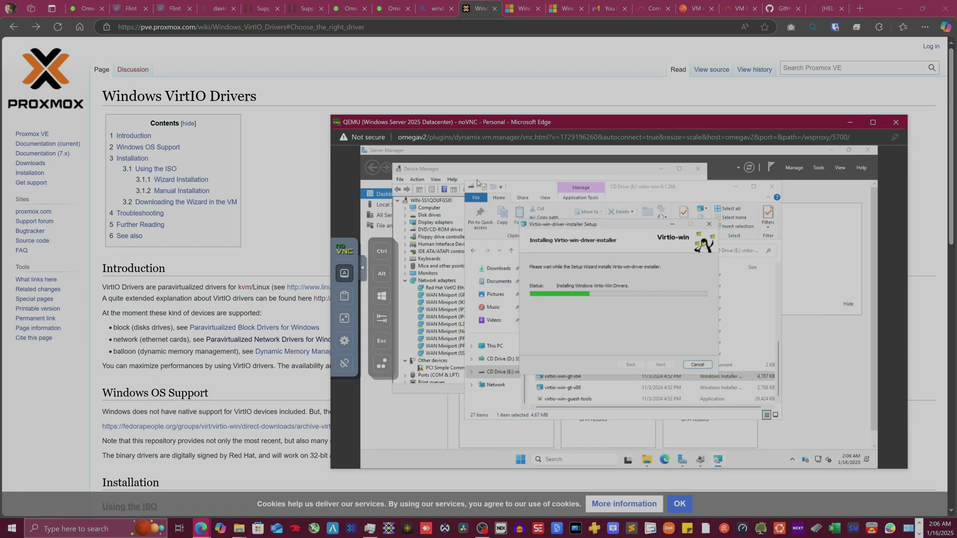
Check the network adapters and other device categories in the VM's Device Manager for the newly installed VirtIO drivers.
click(448, 171)
click(407, 252)
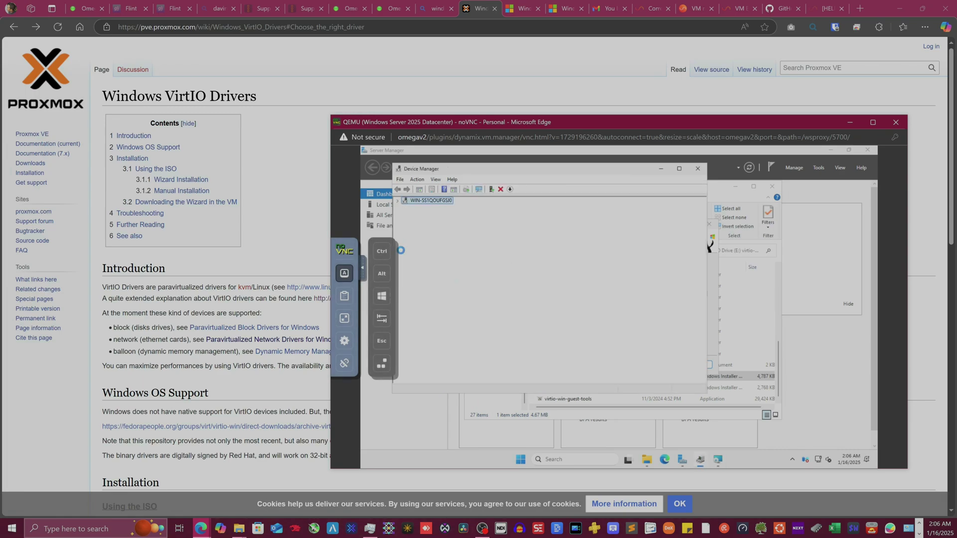
click(407, 252)
click(406, 238)
click(406, 237)
scroll(406, 249, down, 2)
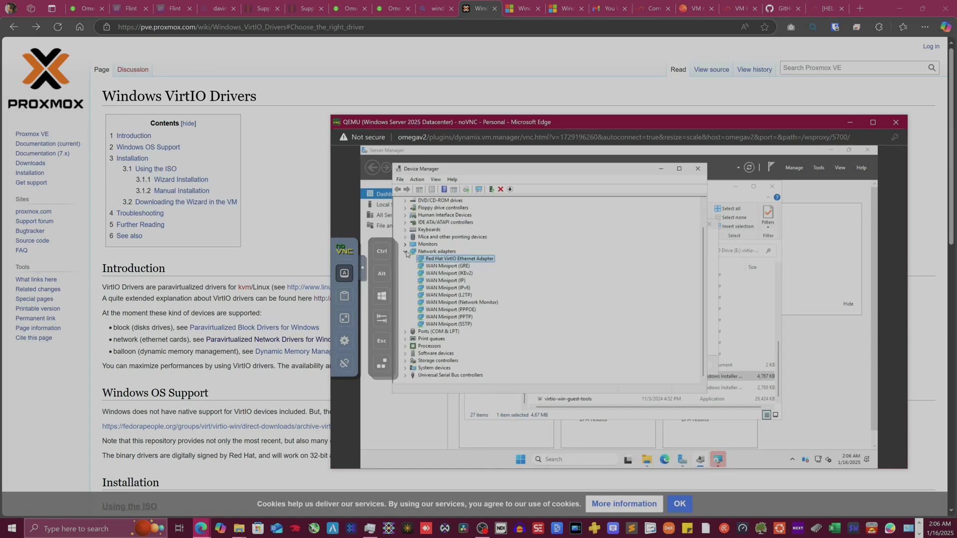
Finish the Virtio-win-driver-installer setup wizard and close the CD drive and Device Manager windows.
click(730, 202)
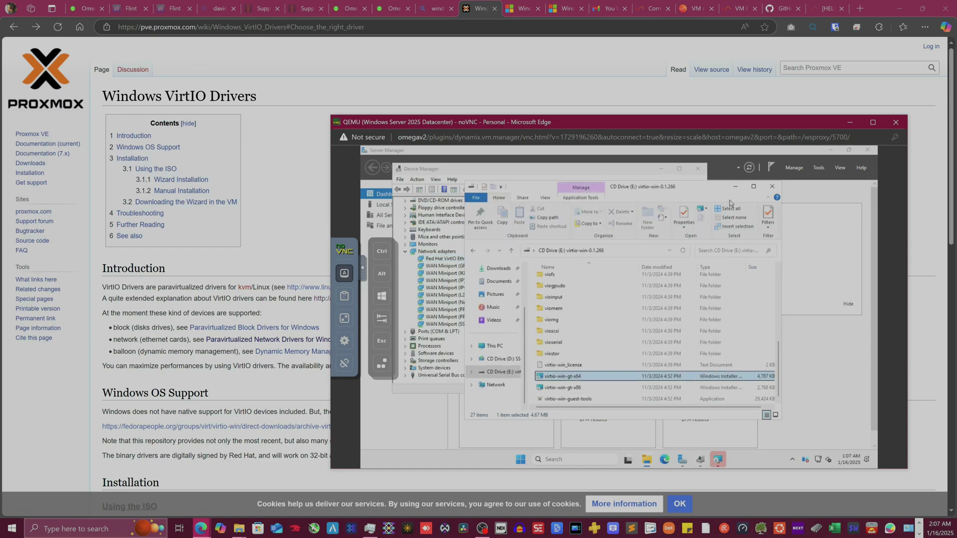
click(772, 186)
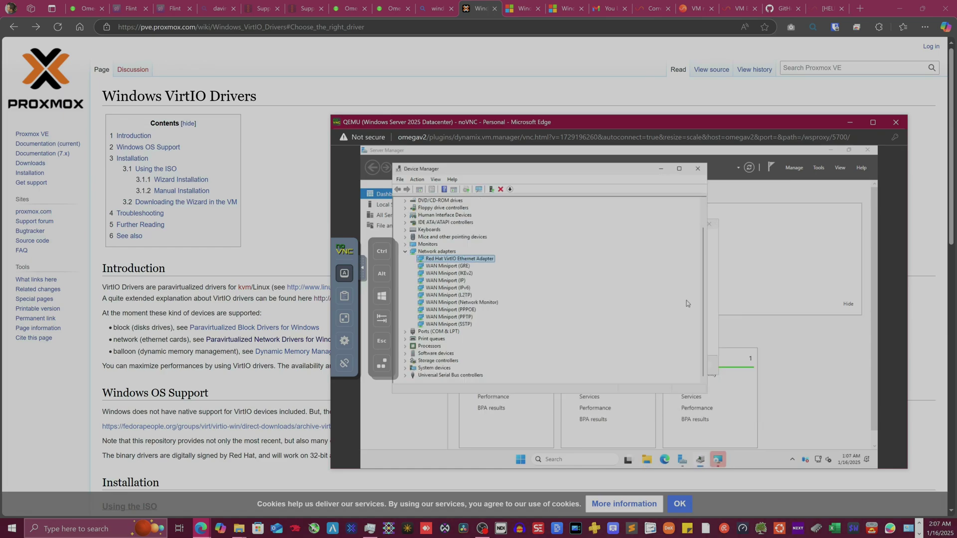
click(713, 293)
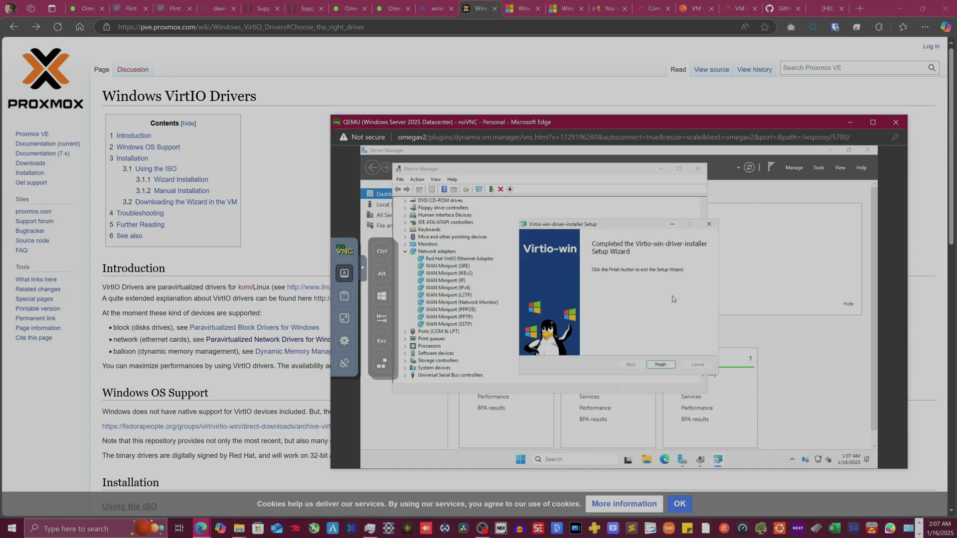
click(661, 365)
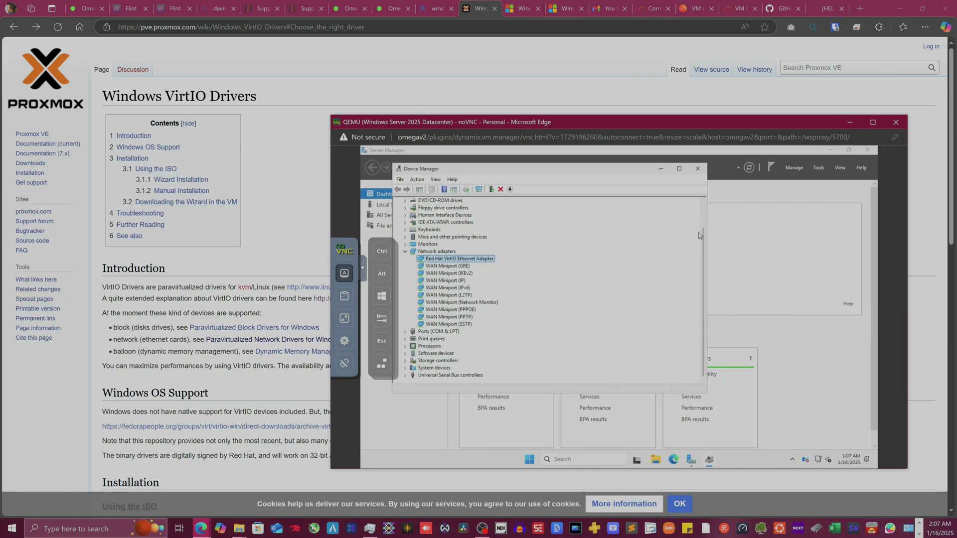
click(698, 169)
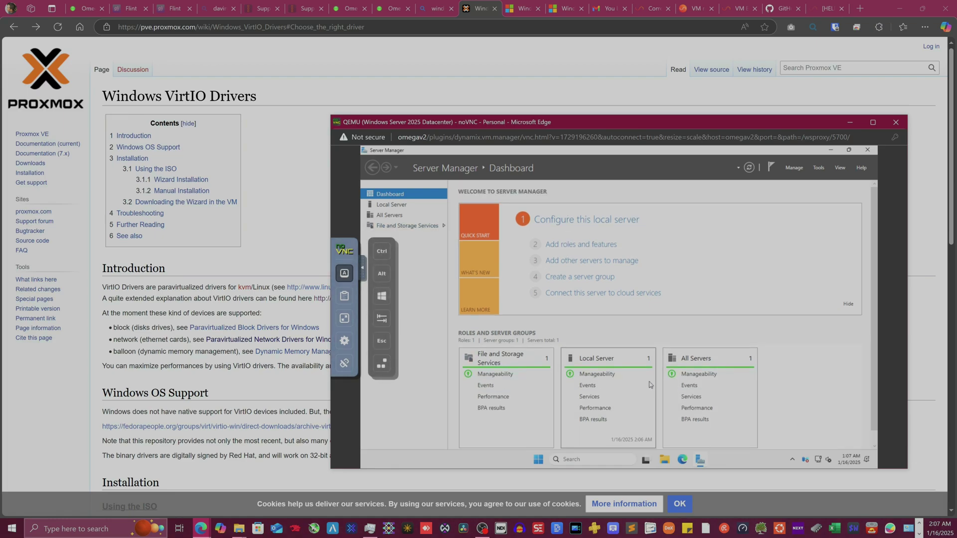
Open the noVNC console settings.
click(344, 341)
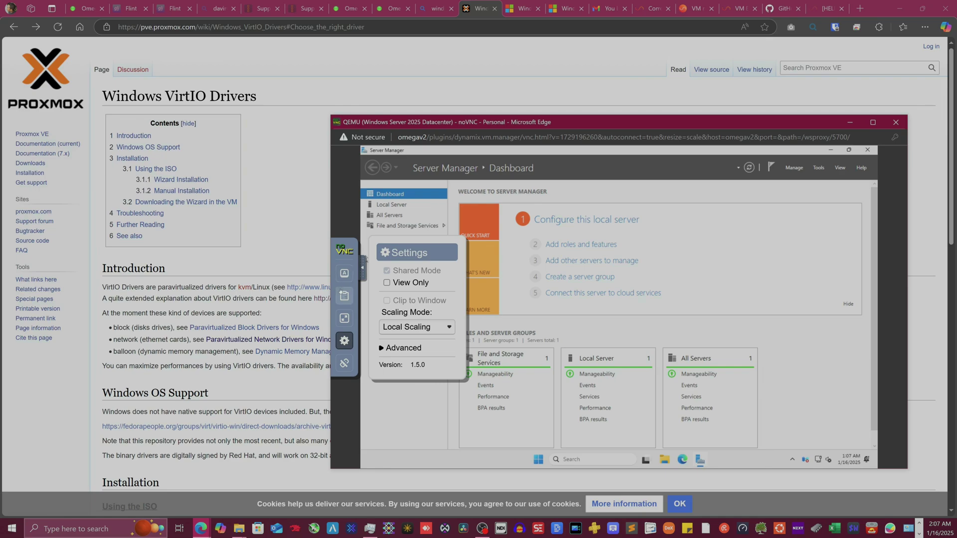